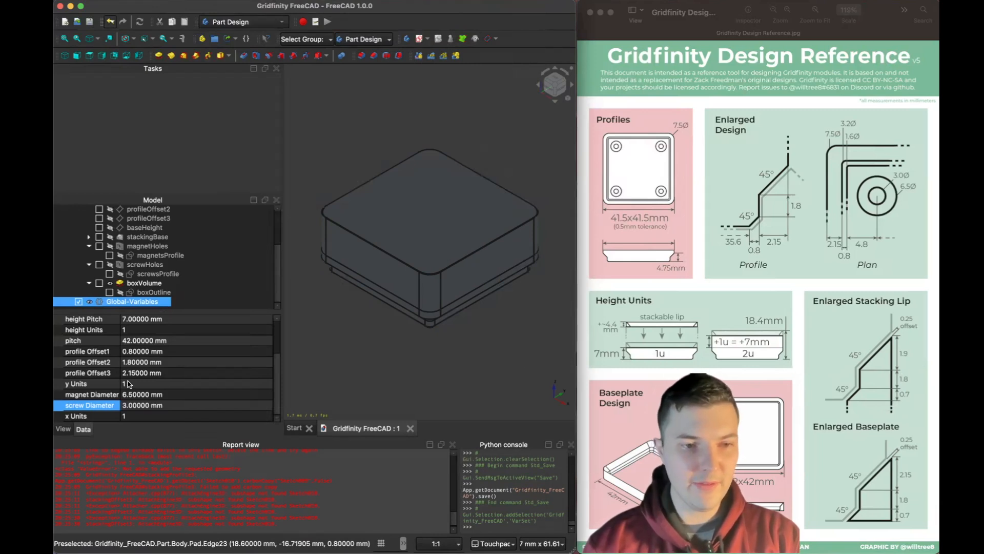
Add a length property named stackingOffset1 to the Base group of Global-Variables and set it to 1.9 mm
right_click(101, 406)
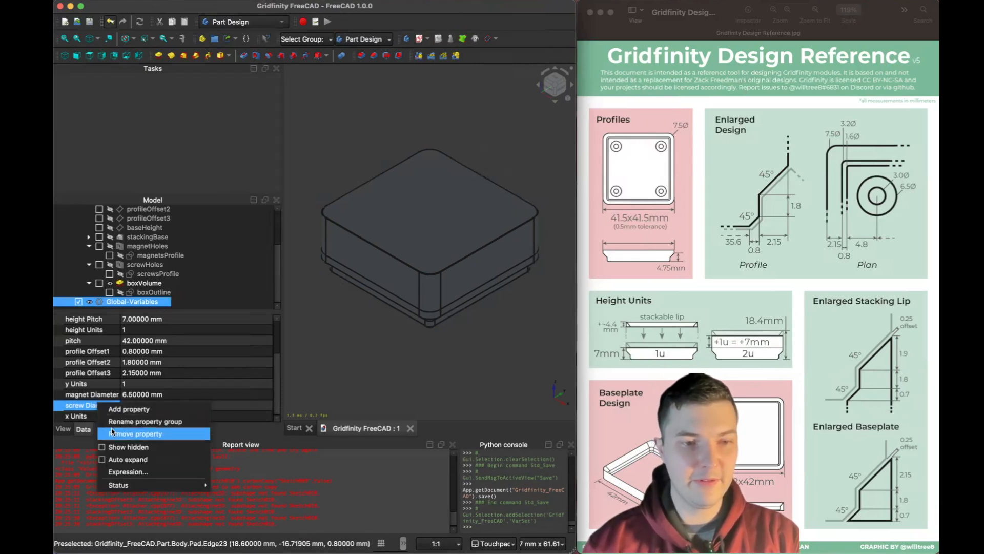
click(115, 408)
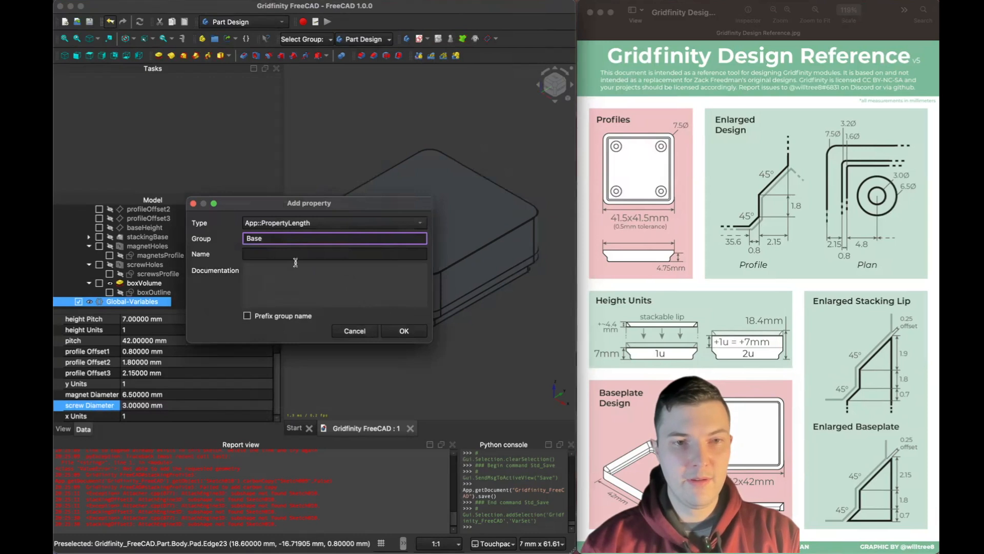
click(286, 254)
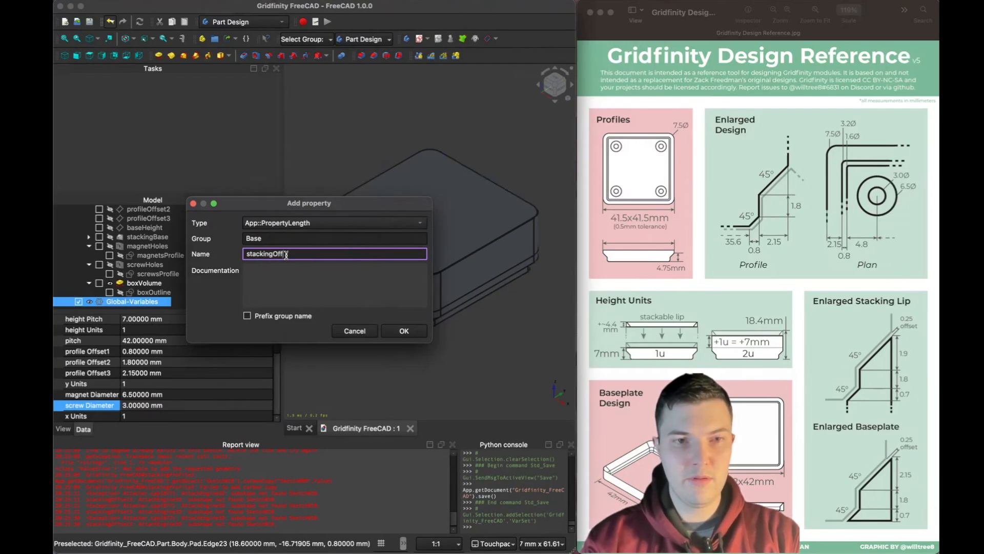
text(1)
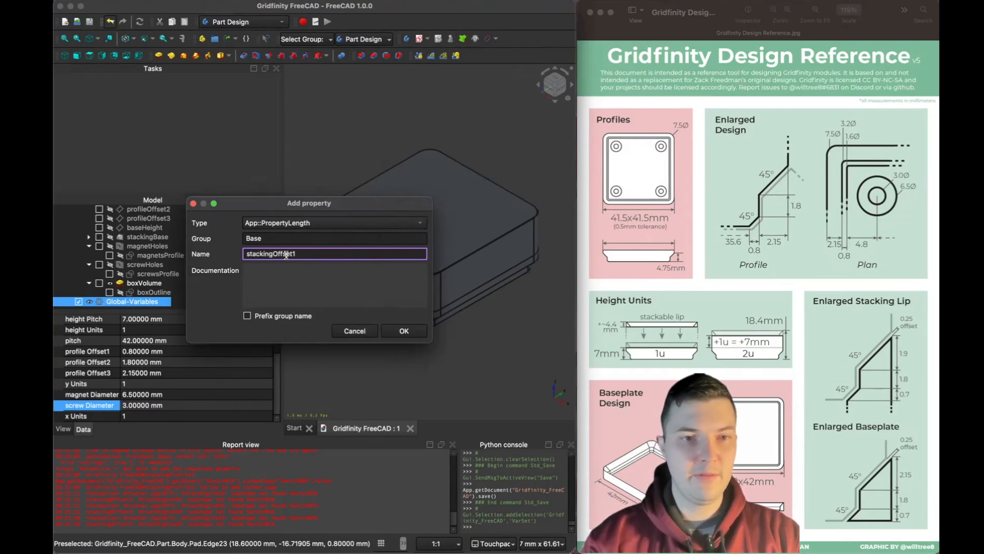
key(Return)
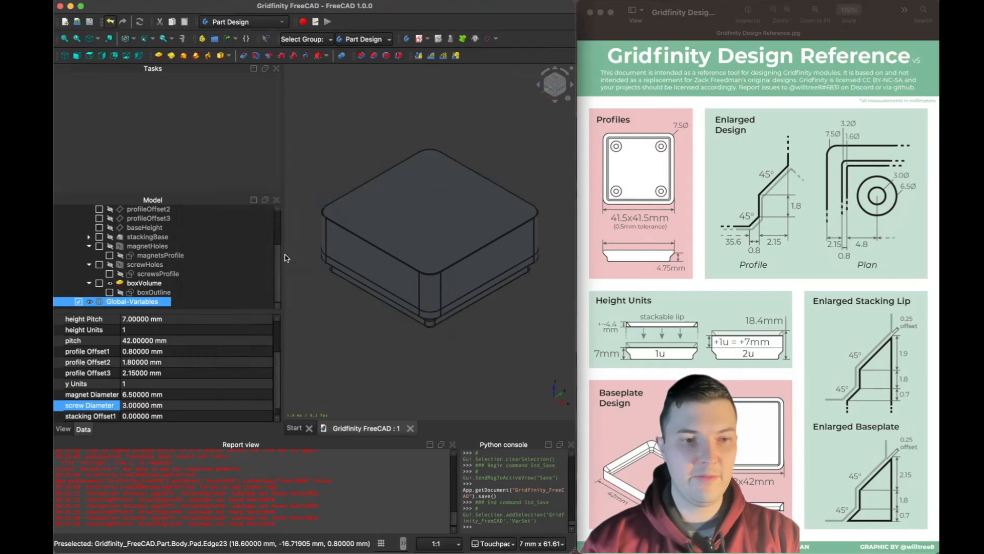
scroll(123, 407, down, 1)
click(135, 408)
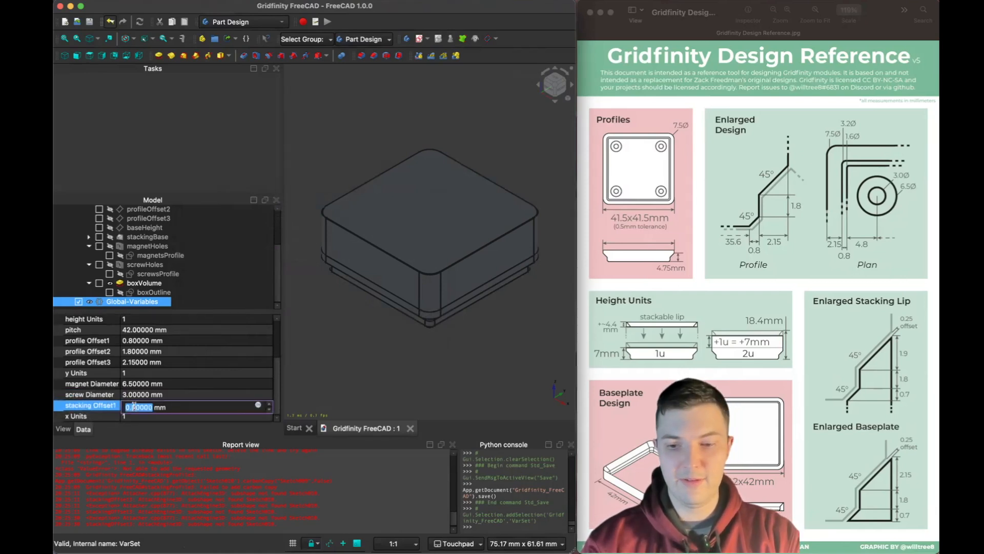
text(1.9)
key(Return)
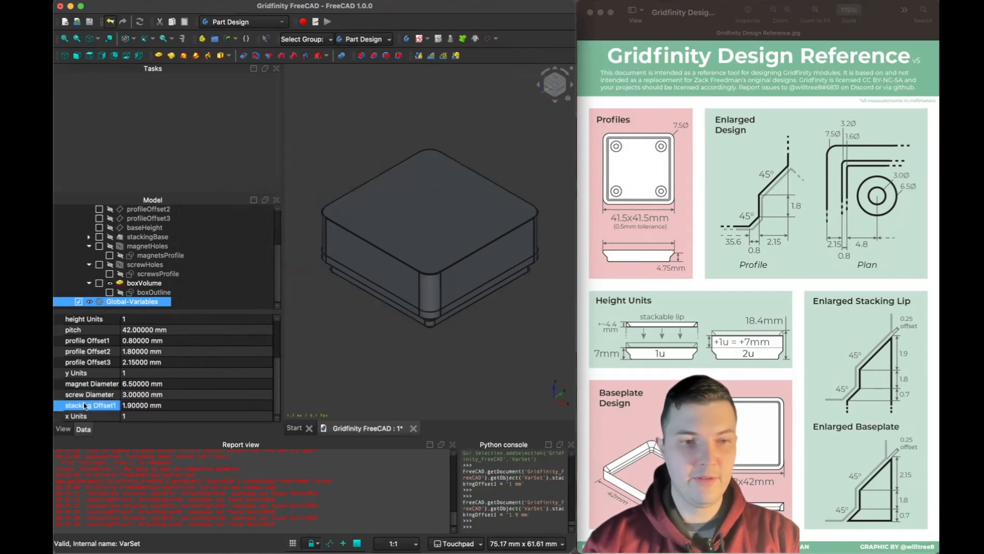
Add a length property named stackingOffset2 to Global-Variables and set it to 1.8 mm
right_click(101, 408)
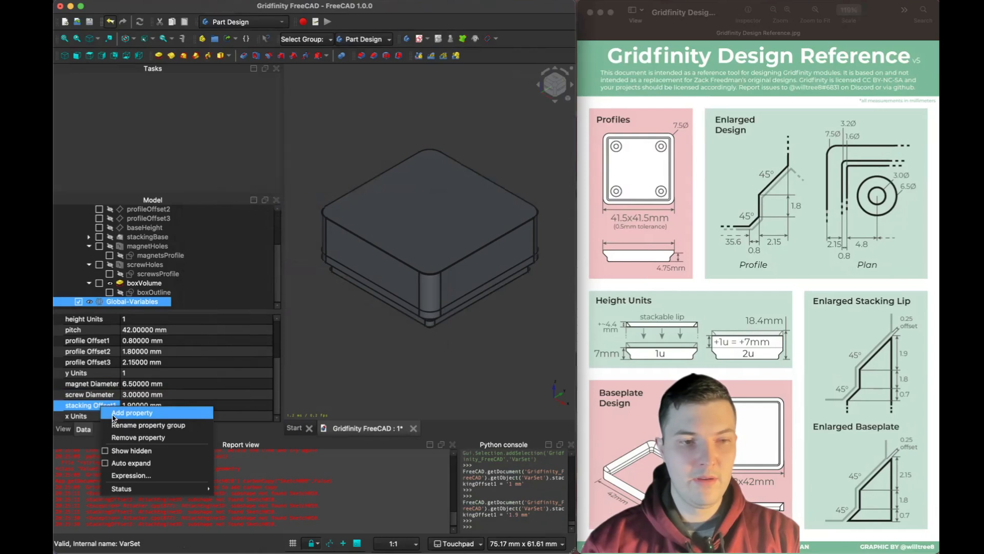
click(112, 414)
click(305, 255)
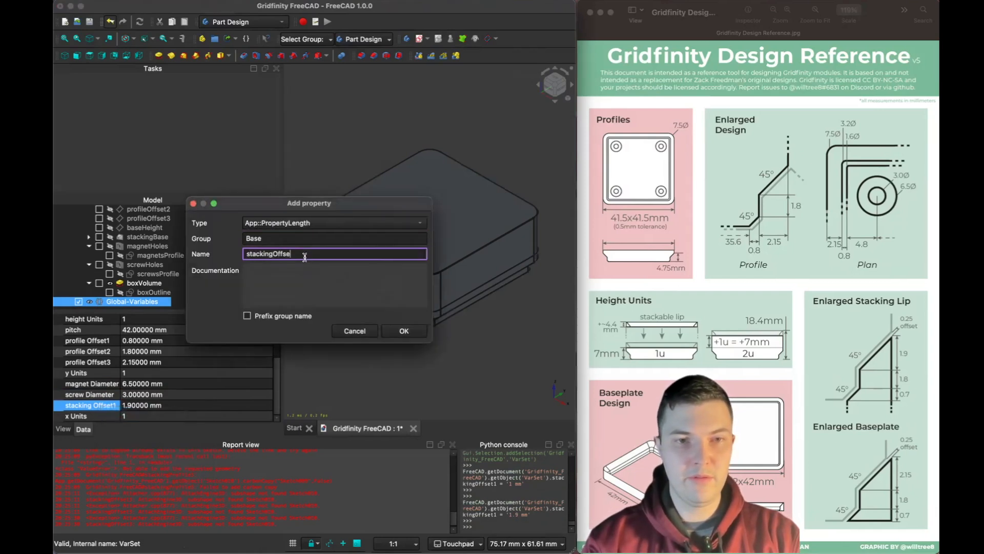
key(Return)
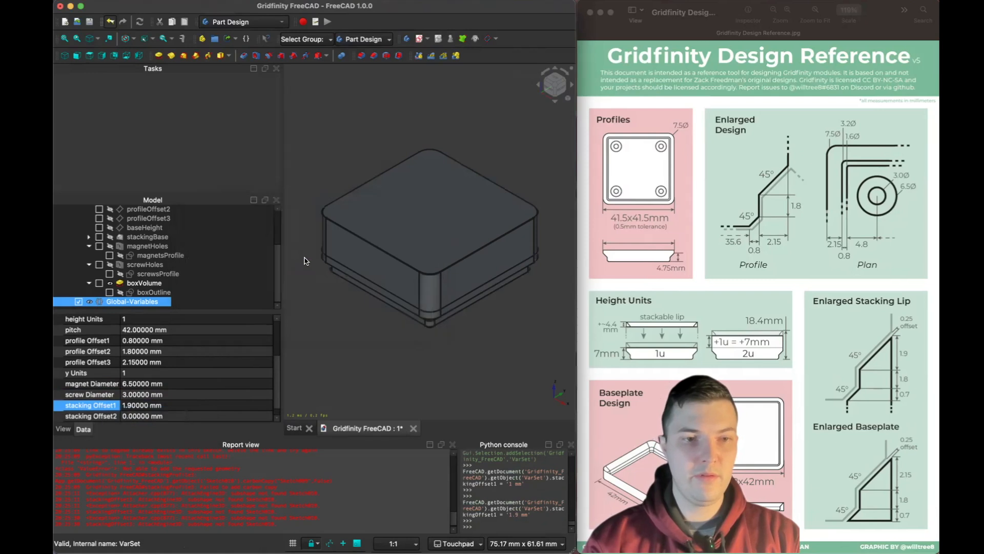
click(130, 416)
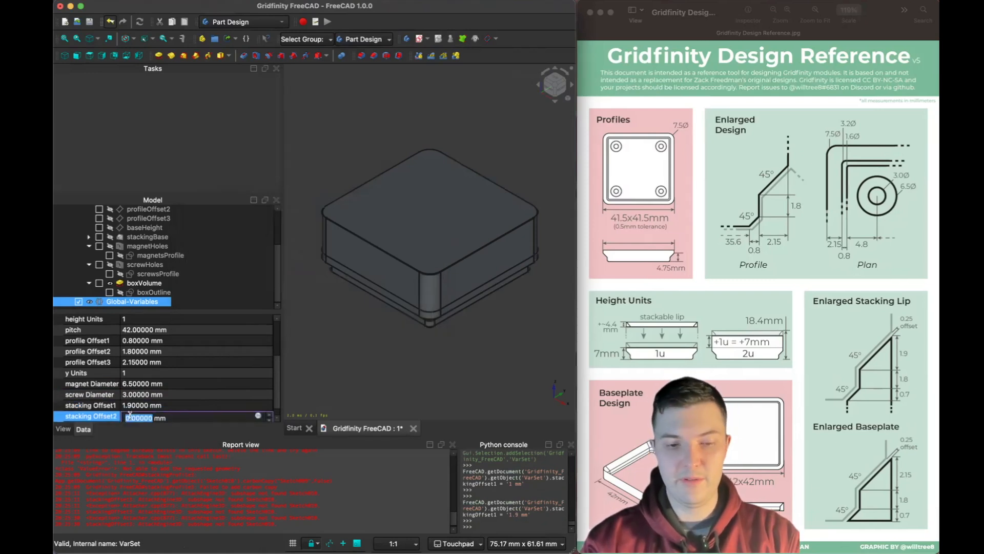
text(1.8)
key(Return)
Add a length property named stackingOffset3 to Global-Variables and set it to 0.7 mm
scroll(106, 405, down, 1)
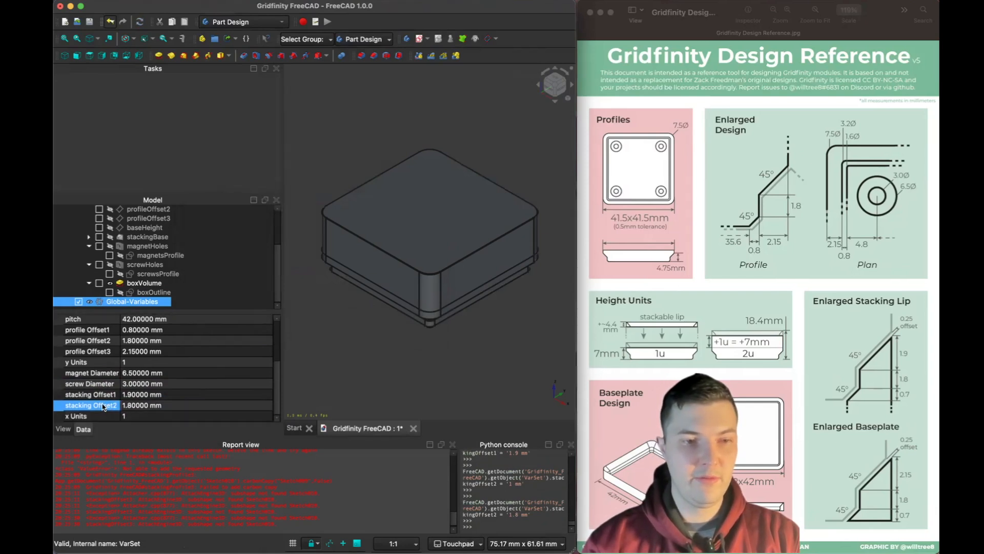
right_click(105, 404)
click(123, 411)
click(291, 254)
text(stackingOffset3)
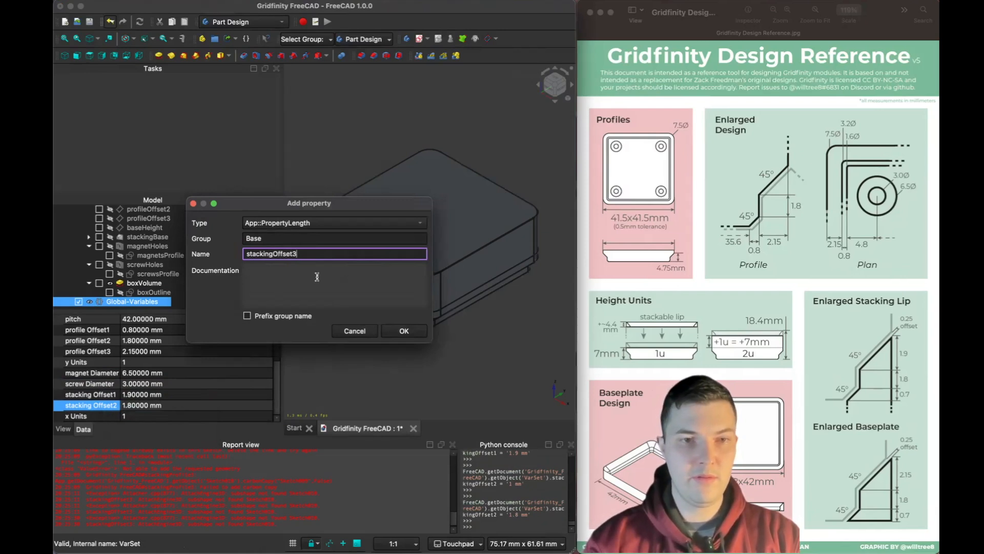
key(Return)
click(128, 416)
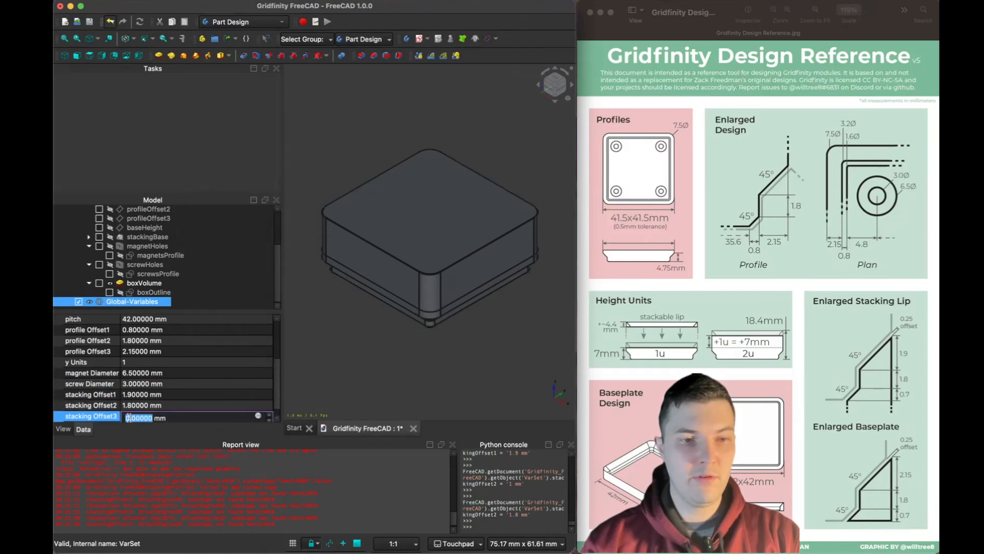
text(0.7)
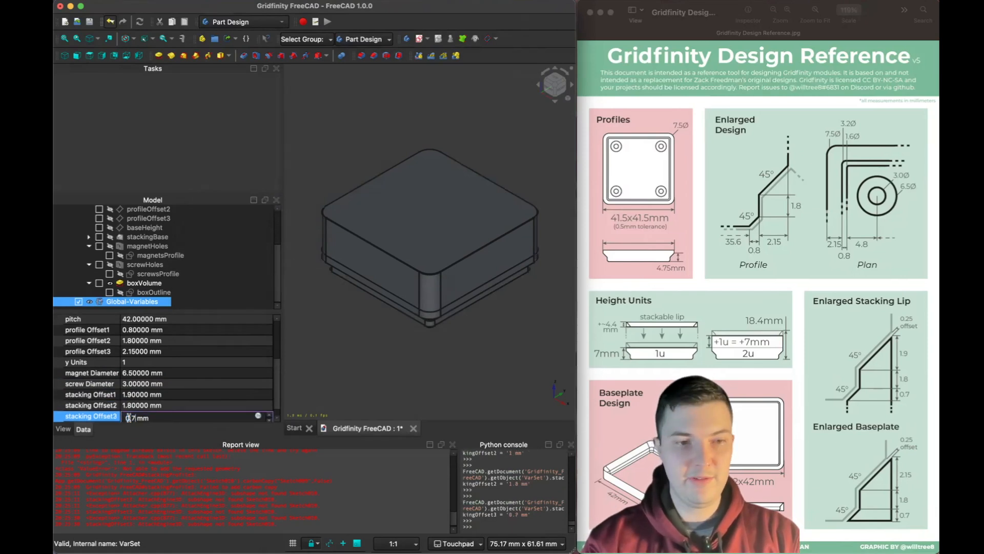
key(Return)
Create a datum plane attached to the top face of the boxVolume pad, without any offset
click(358, 344)
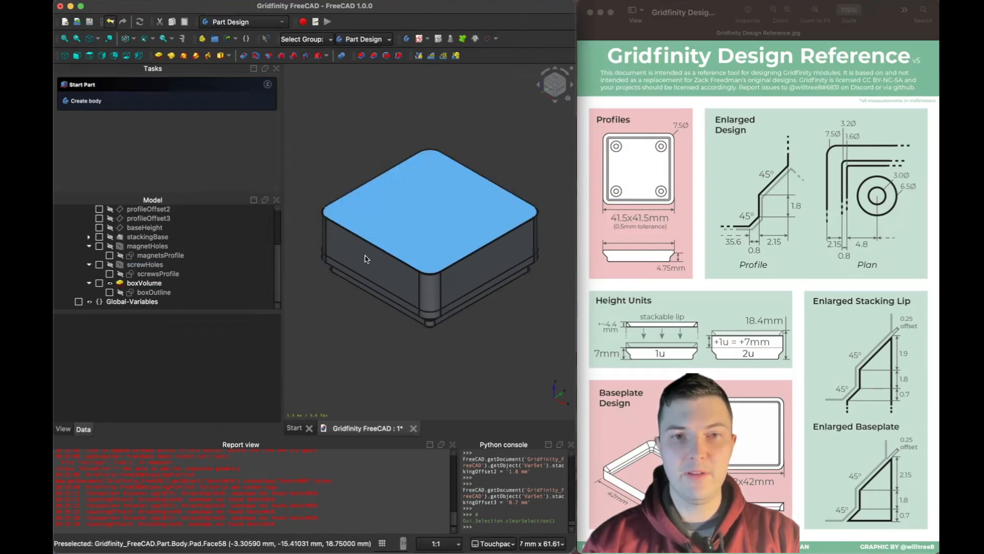
click(416, 205)
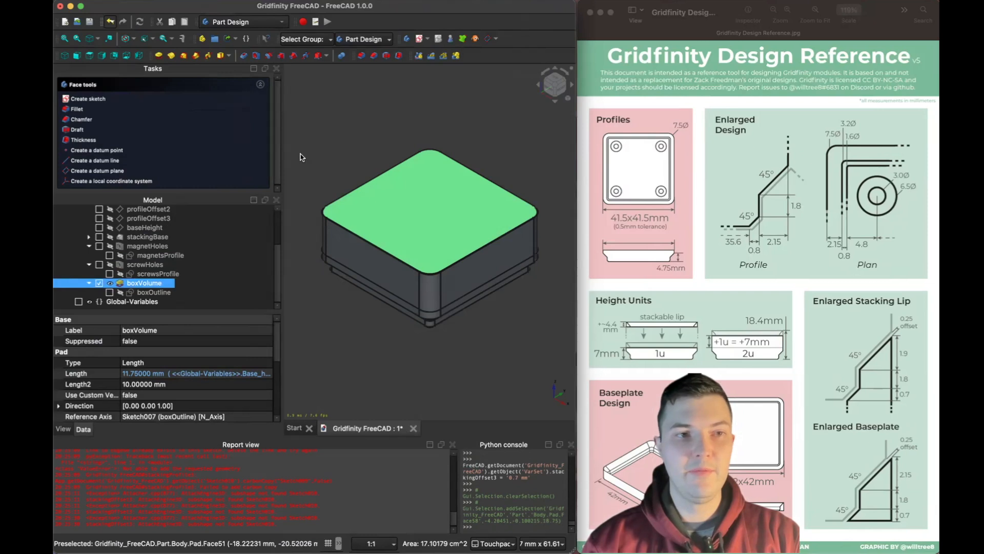
click(88, 172)
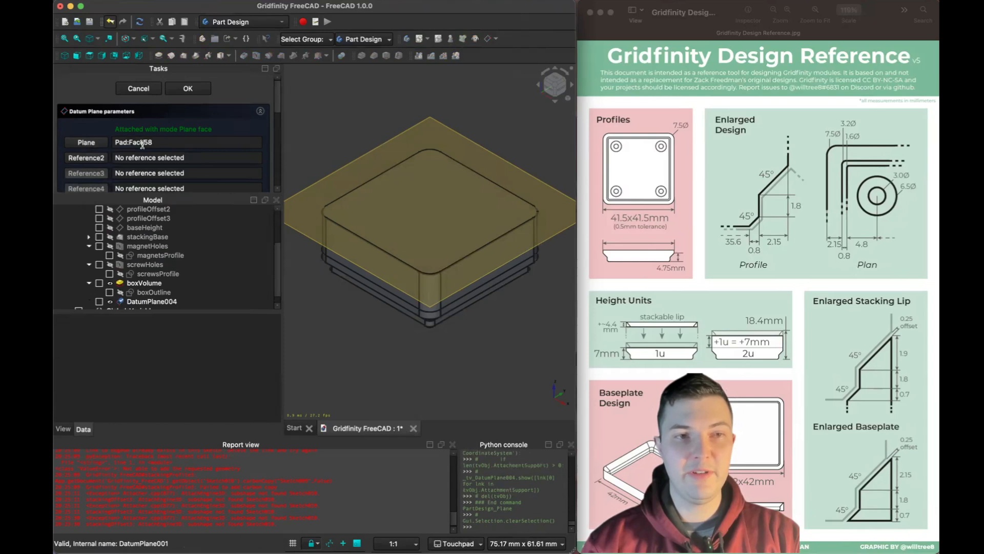
click(188, 88)
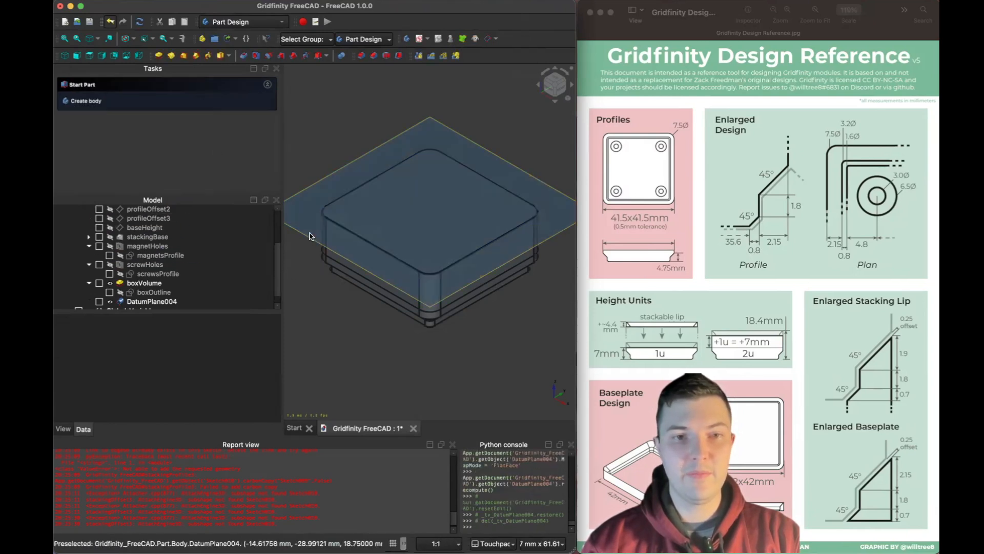
Create a sketch on the new datum plane containing a carbon copy of the boxOutline sketch, and close it
click(285, 223)
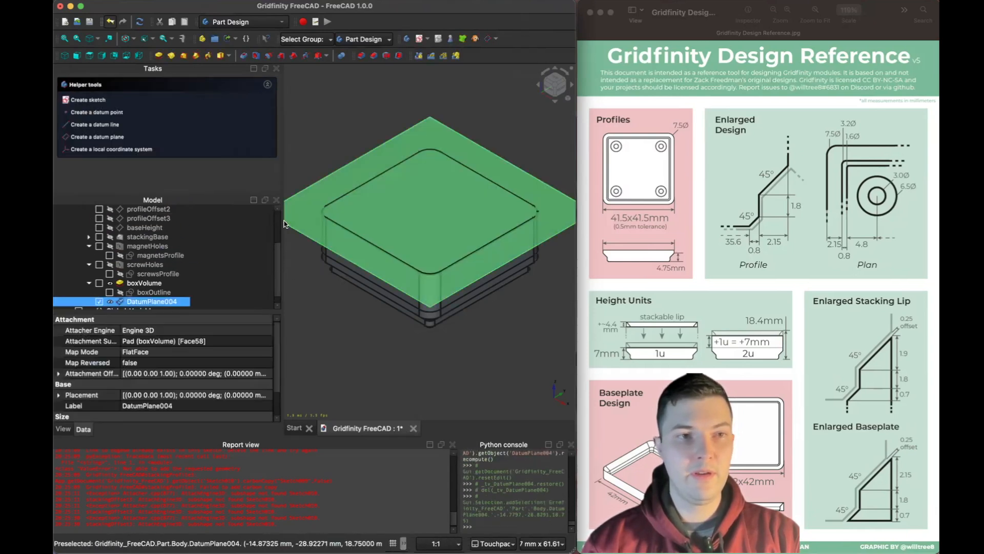
click(89, 100)
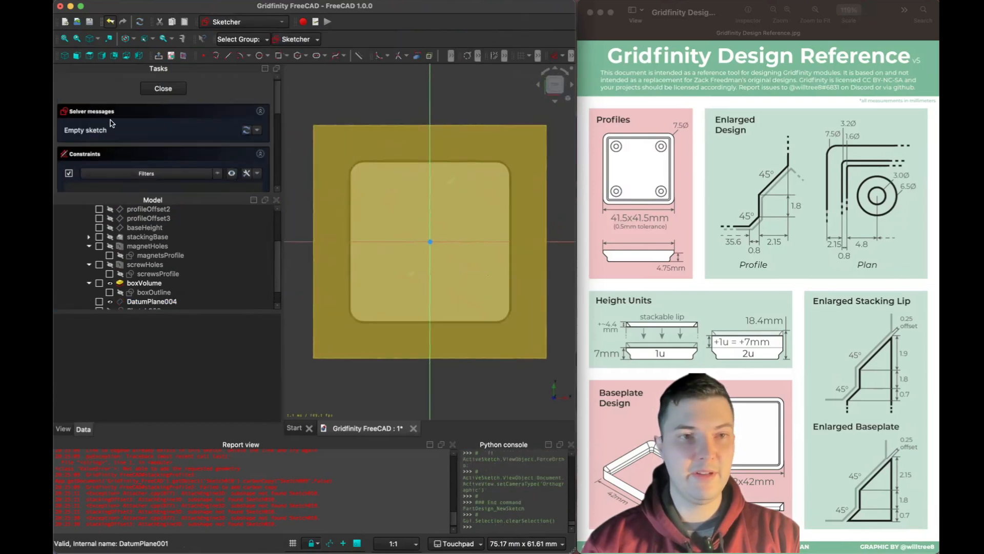
scroll(71, 128, down, 2)
scroll(71, 127, up, 2)
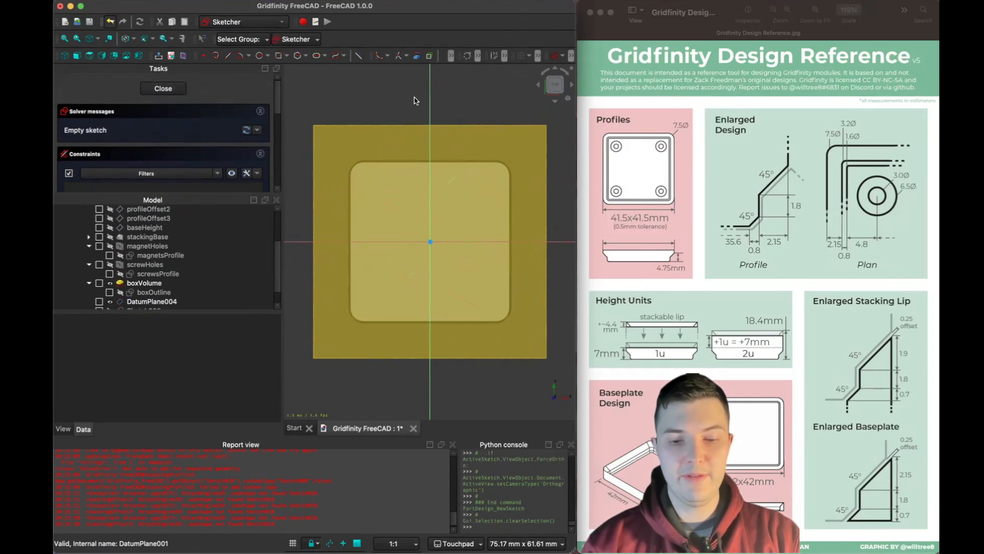
key(c)
key(c)
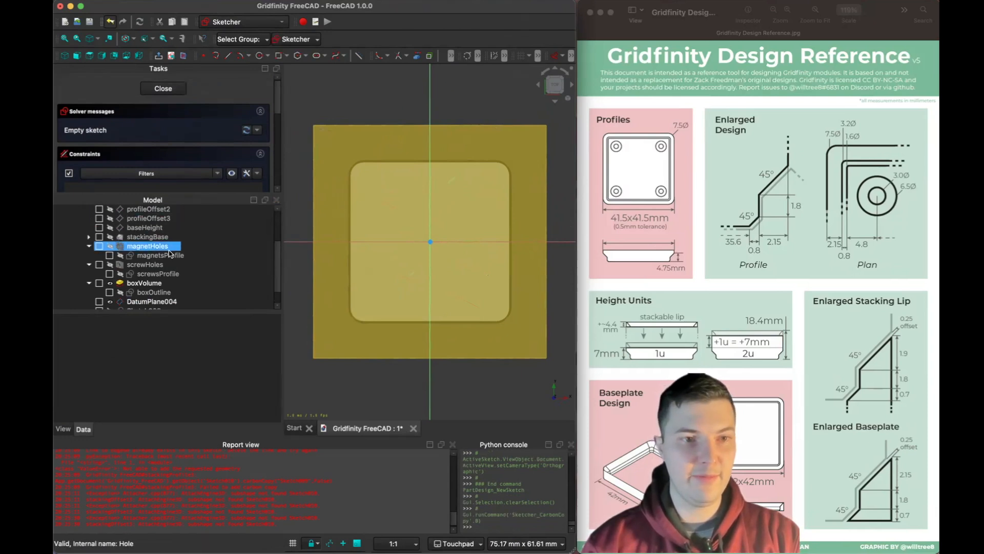
click(159, 292)
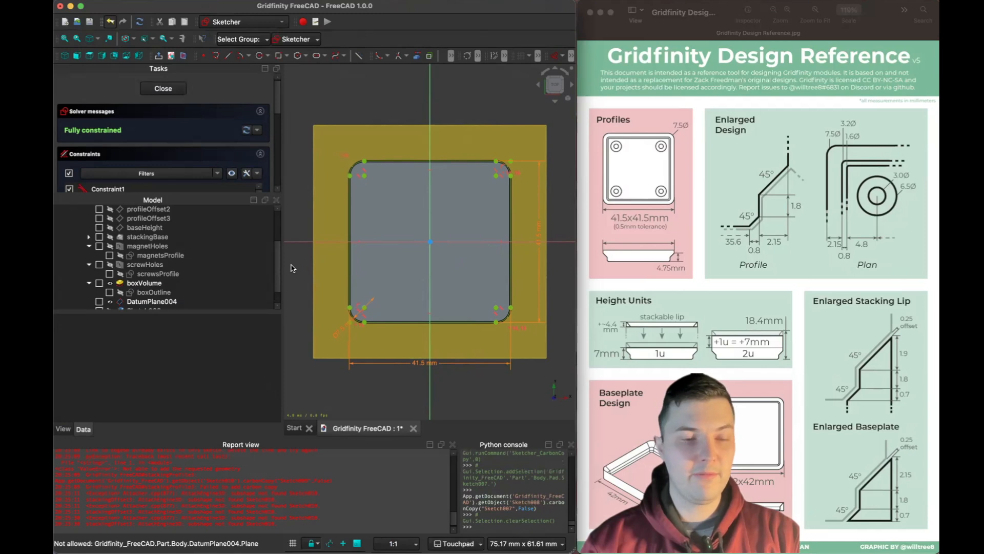
click(164, 88)
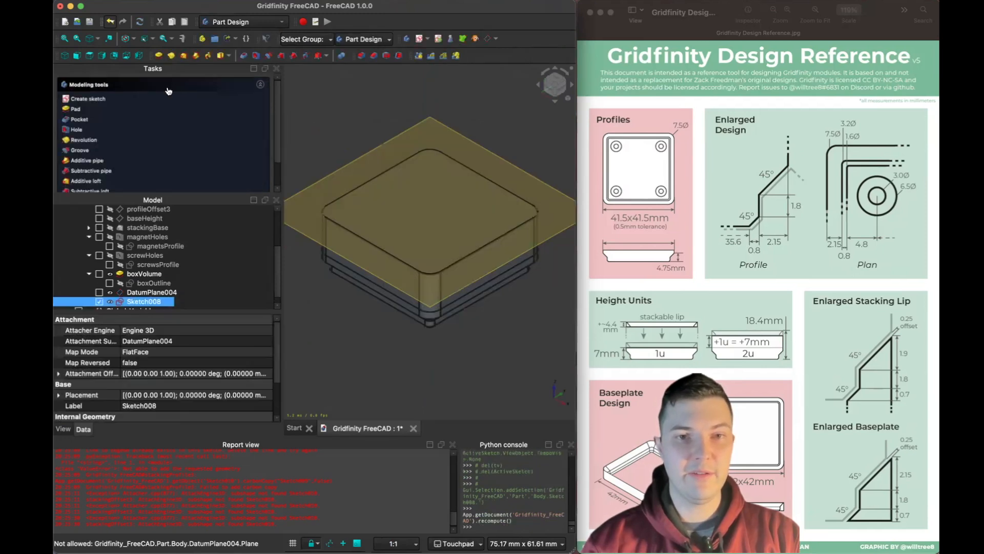
Edit the boxOutline sketch and name its horizontal width constraint box_xUnits
click(152, 284)
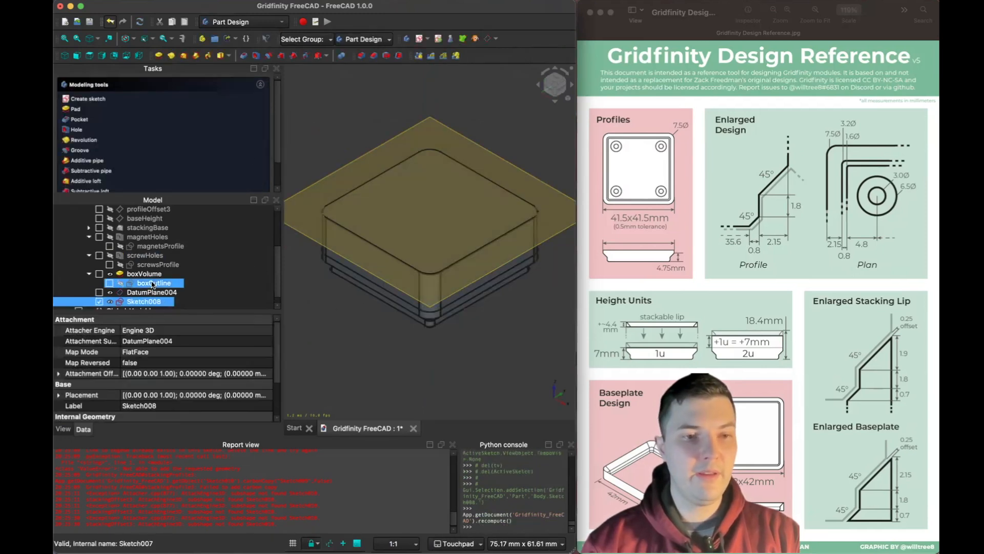
double_click(152, 283)
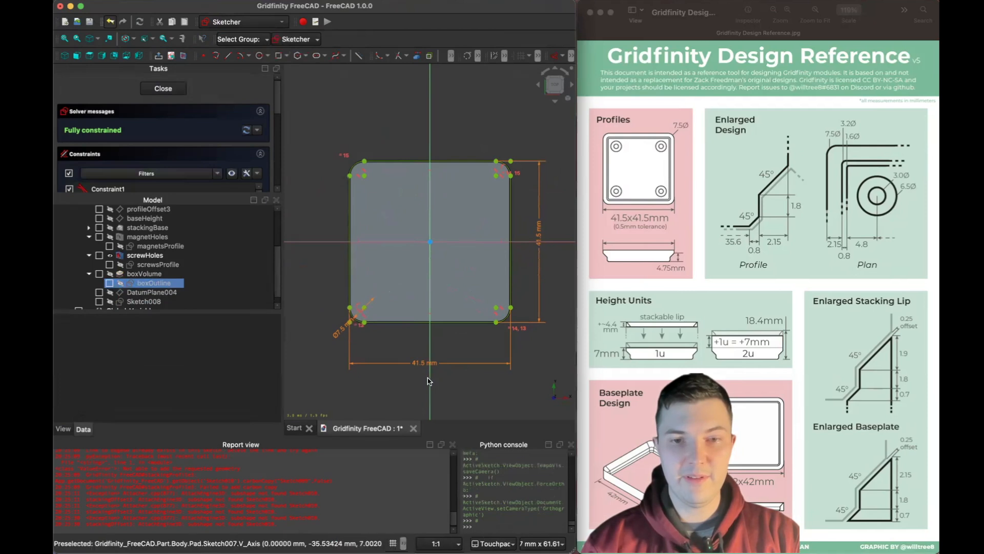
scroll(430, 379, up, 3)
double_click(417, 356)
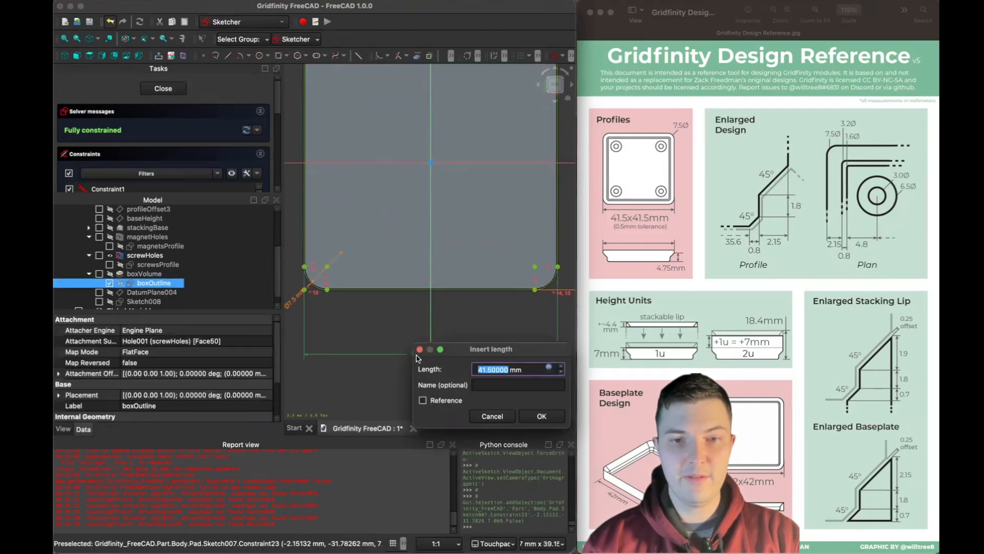
click(500, 386)
text(box)
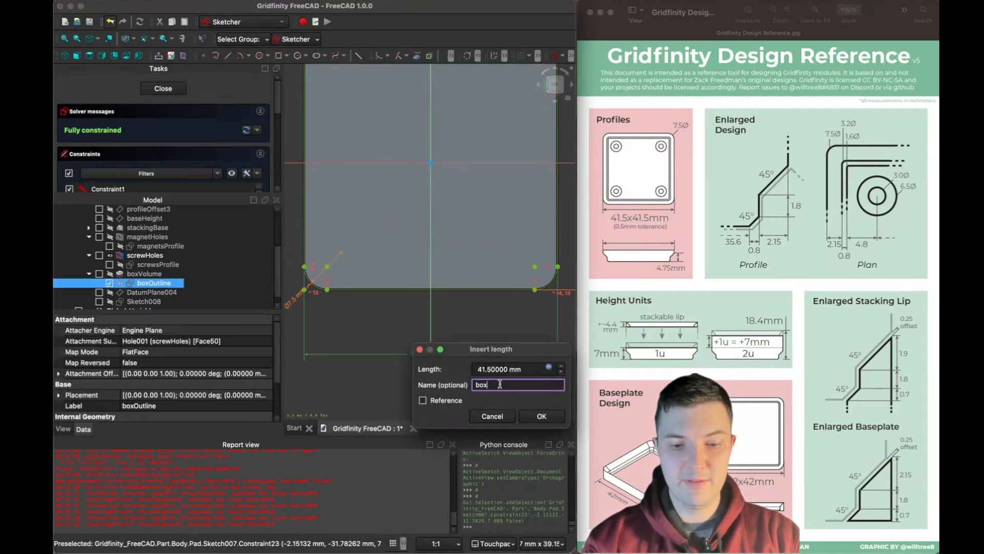
text(X)
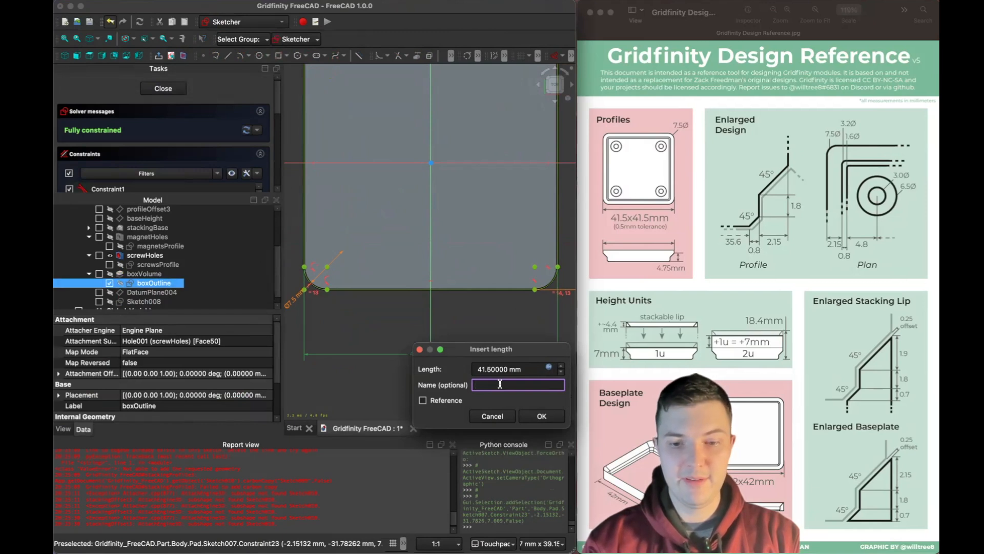
text(Box)
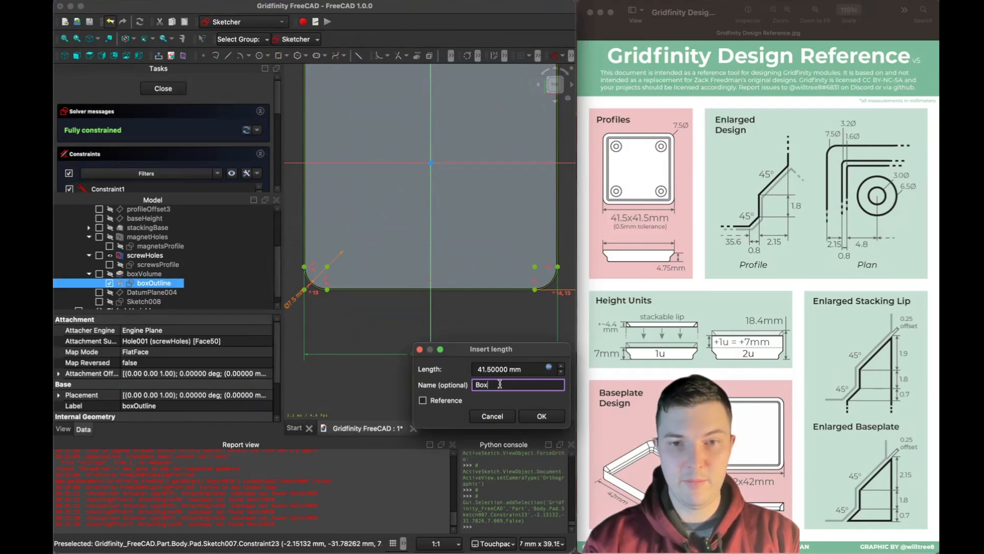
key(BackSpace)
key(BackSpace)
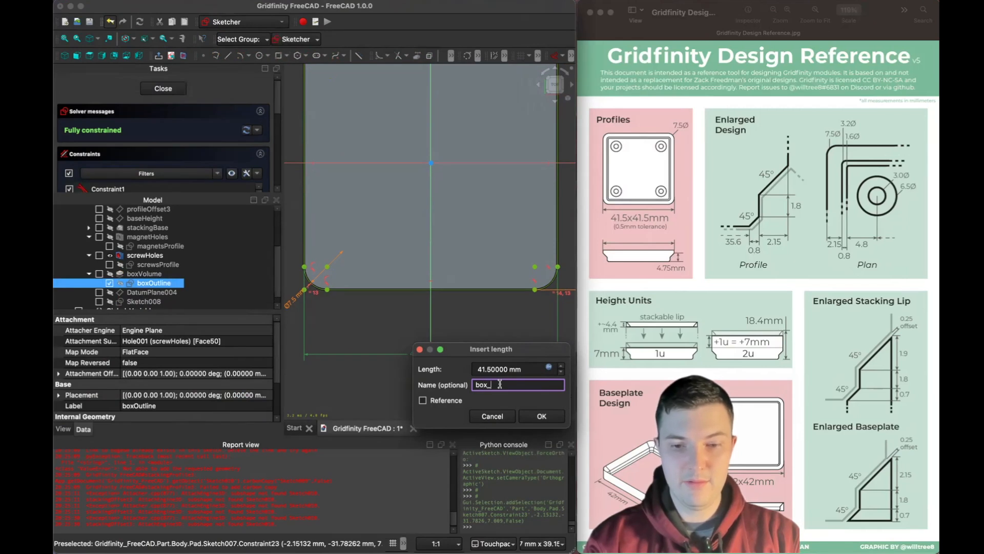
key(BackSpace)
text(xUnits)
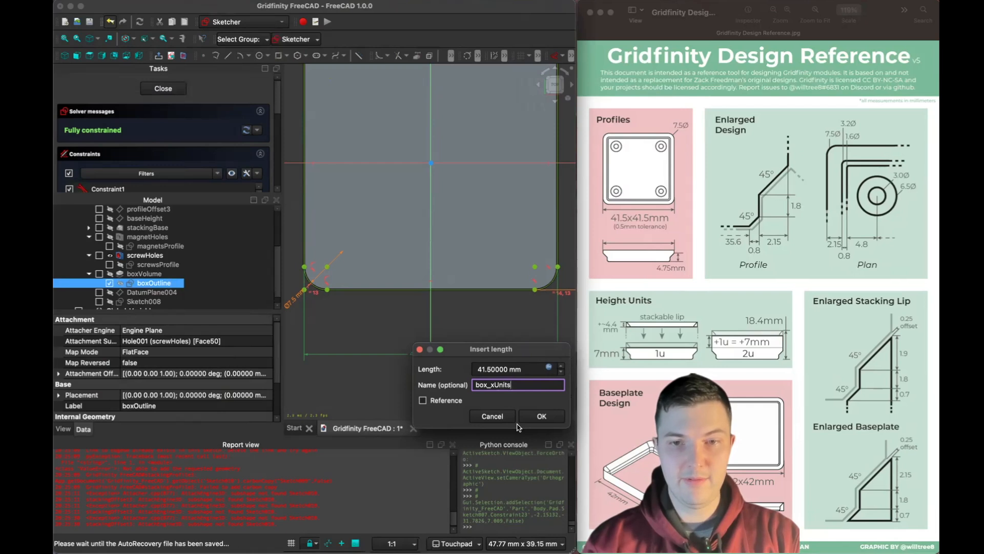
click(540, 415)
Name the boxOutline sketch's vertical height constraint box_yUnits and close the sketch
scroll(304, 317, down, 3)
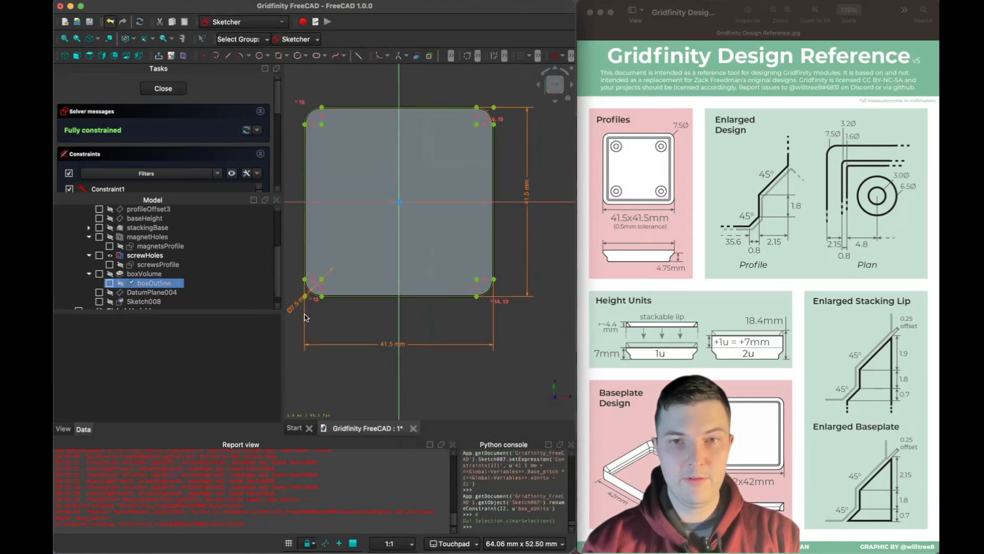
double_click(520, 200)
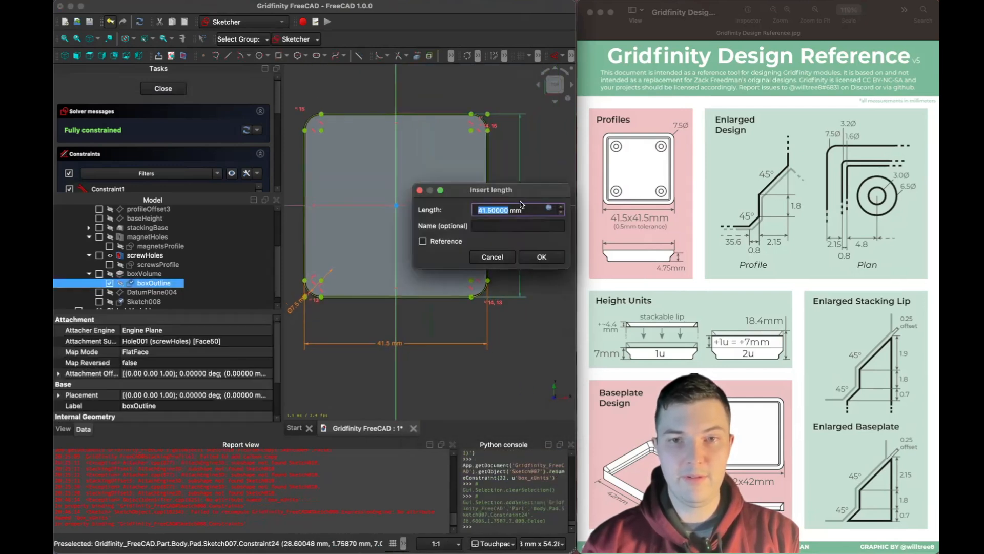
click(503, 226)
text(box)
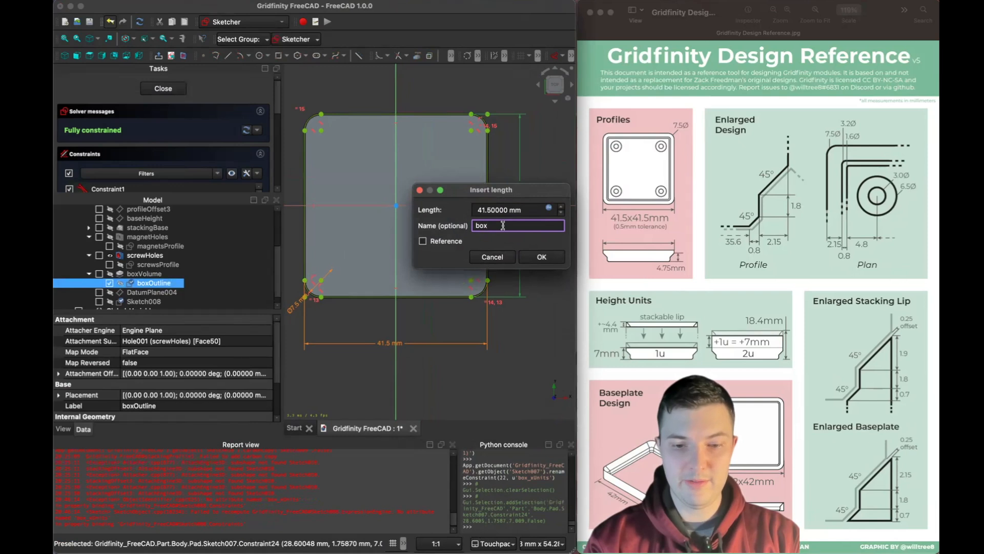
text(_yUnits)
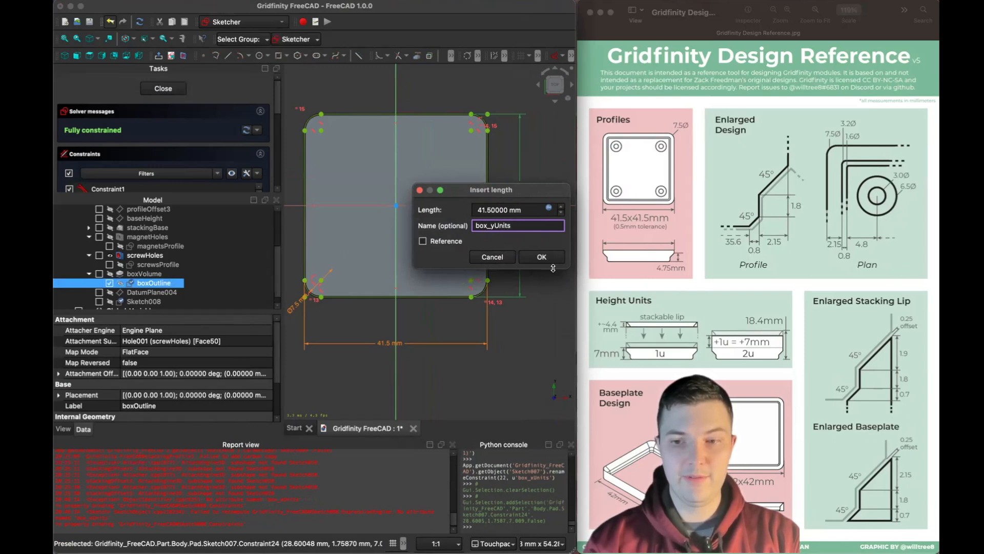
key(Return)
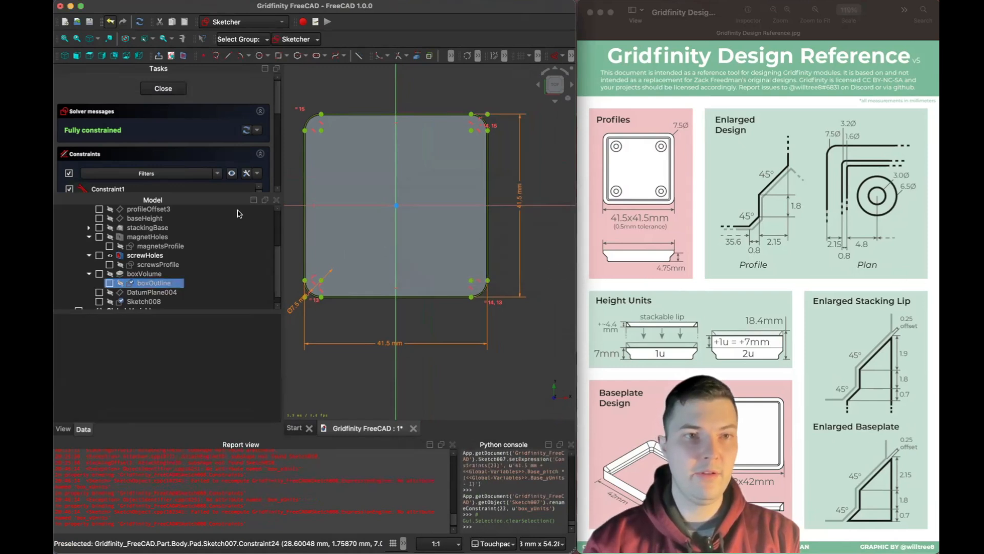
click(157, 89)
Rename the datum plane on top of the box to stackingPlane
click(191, 302)
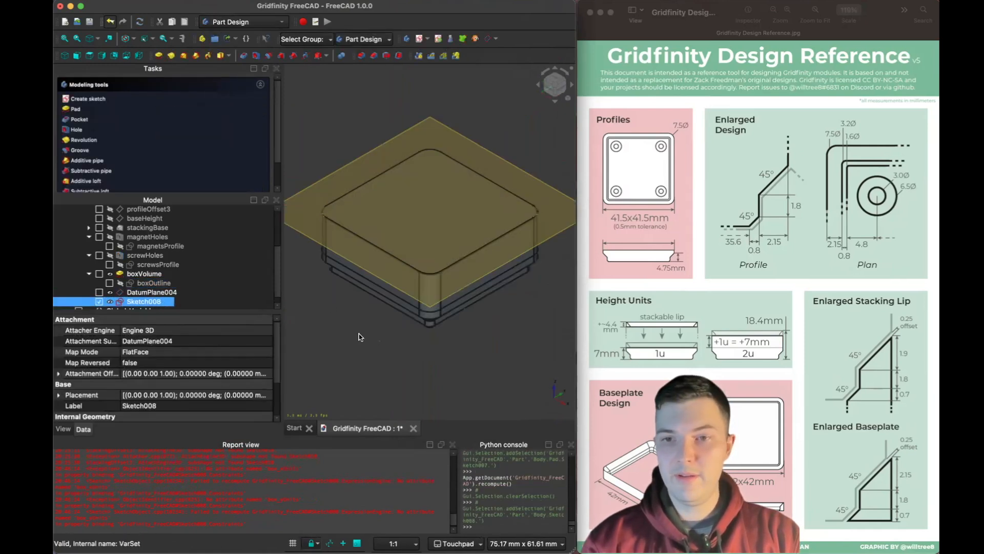
click(164, 293)
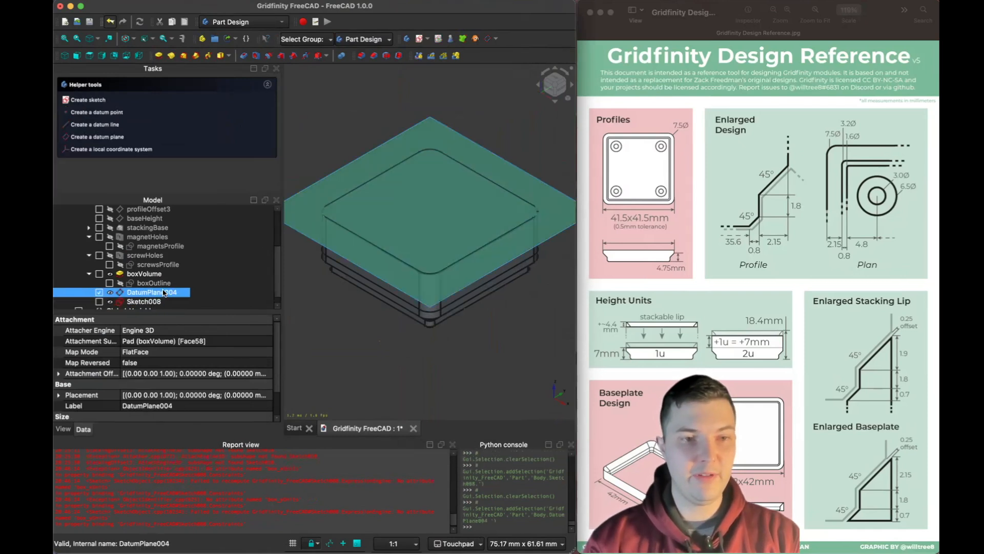
click(164, 293)
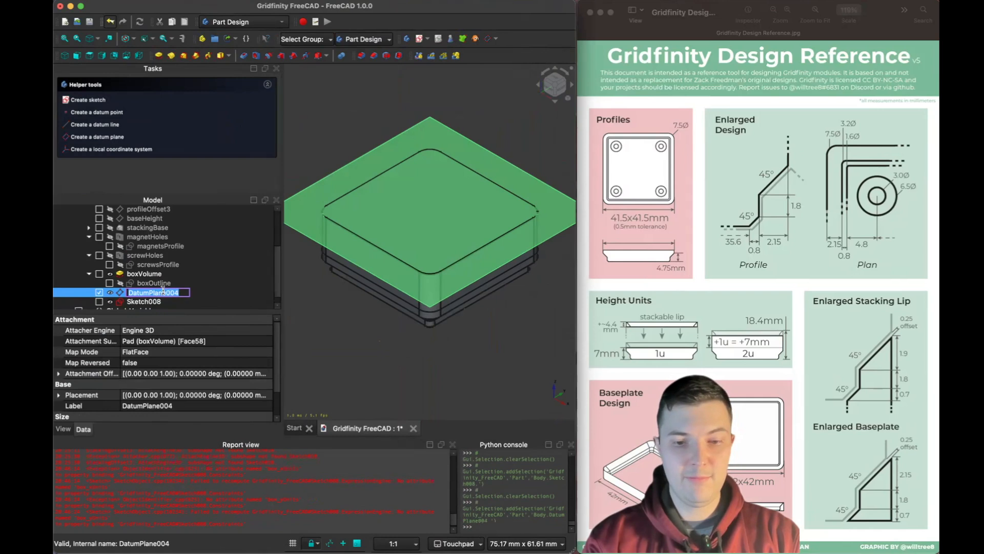
text(stacking)
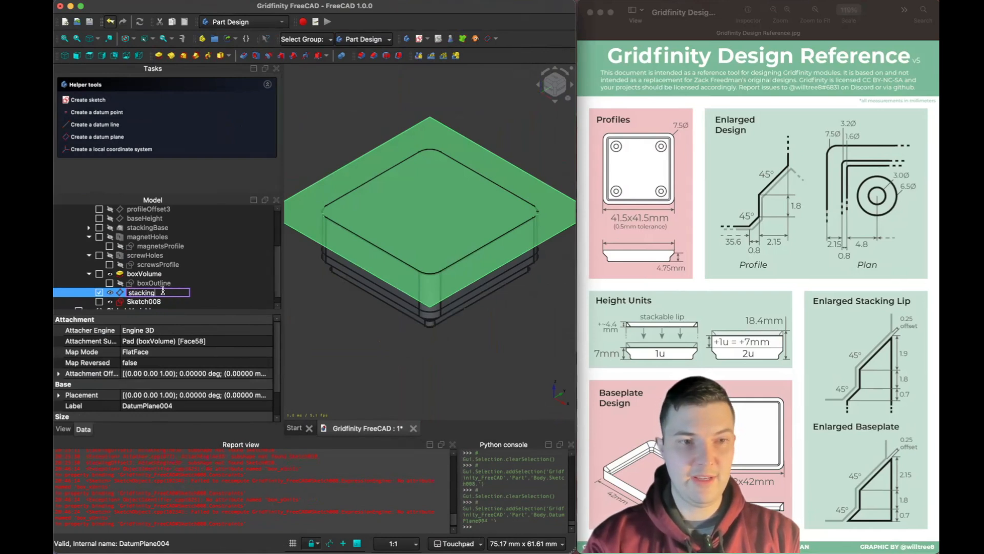
key(Return)
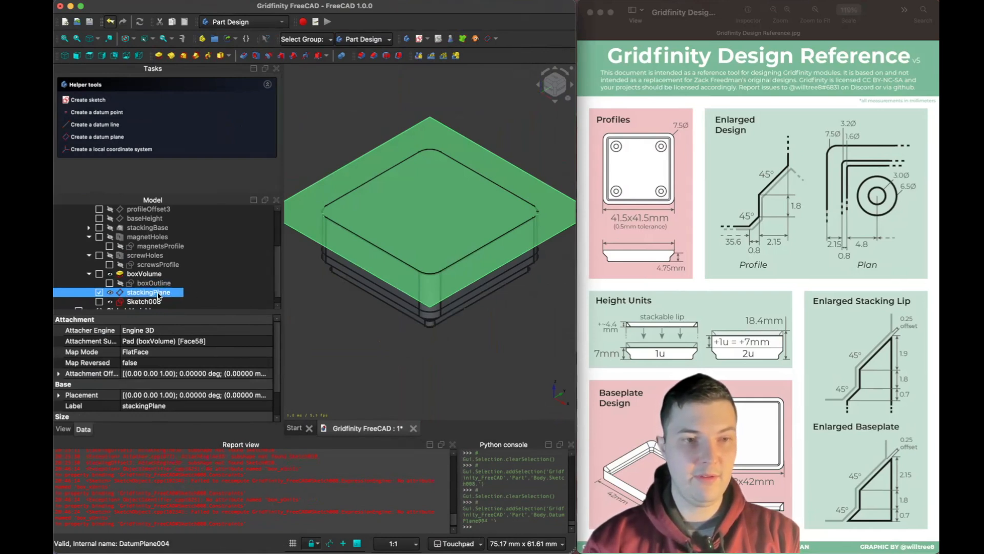
Rename the carbon-copied sketch on stackingPlane to boxOutlineCopy
click(169, 302)
click(174, 302)
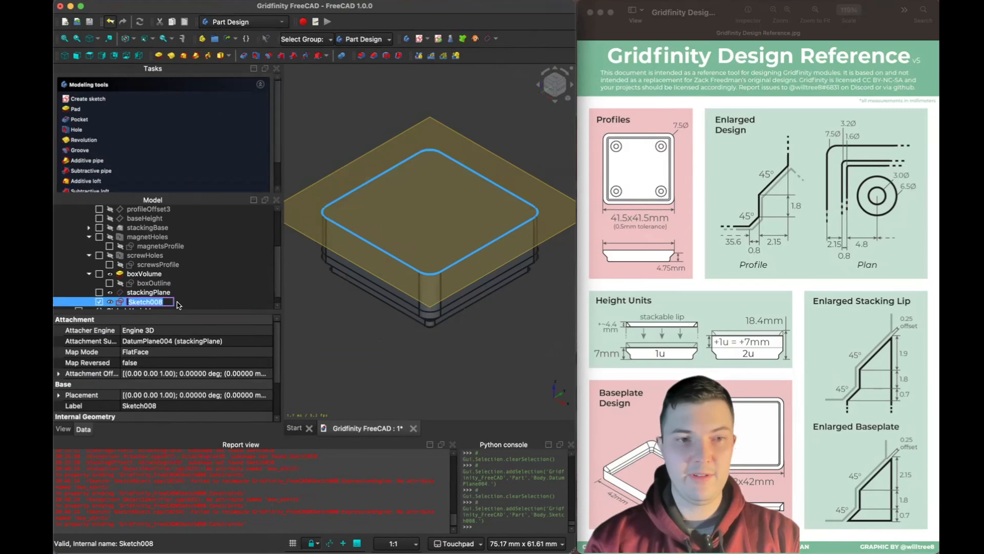
text(box)
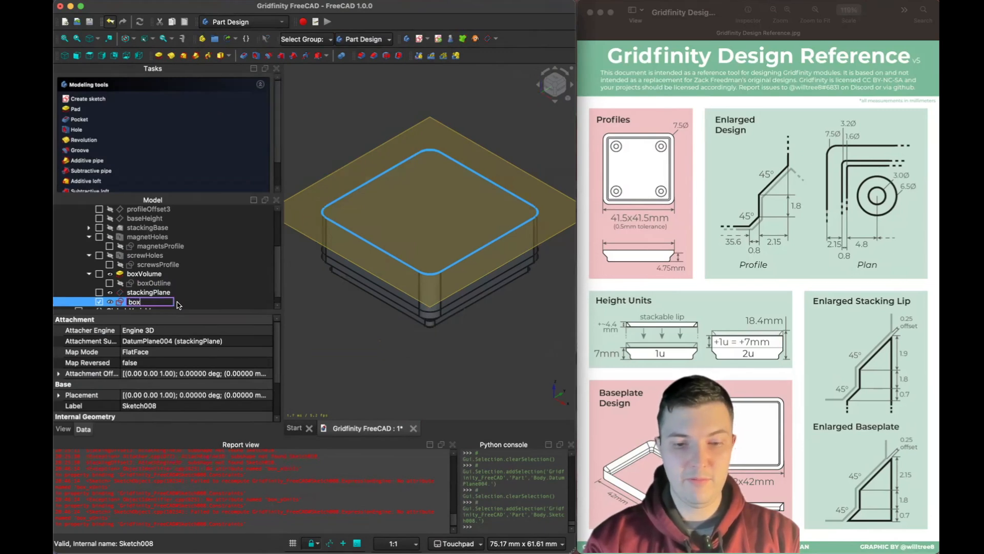
text(Outline)
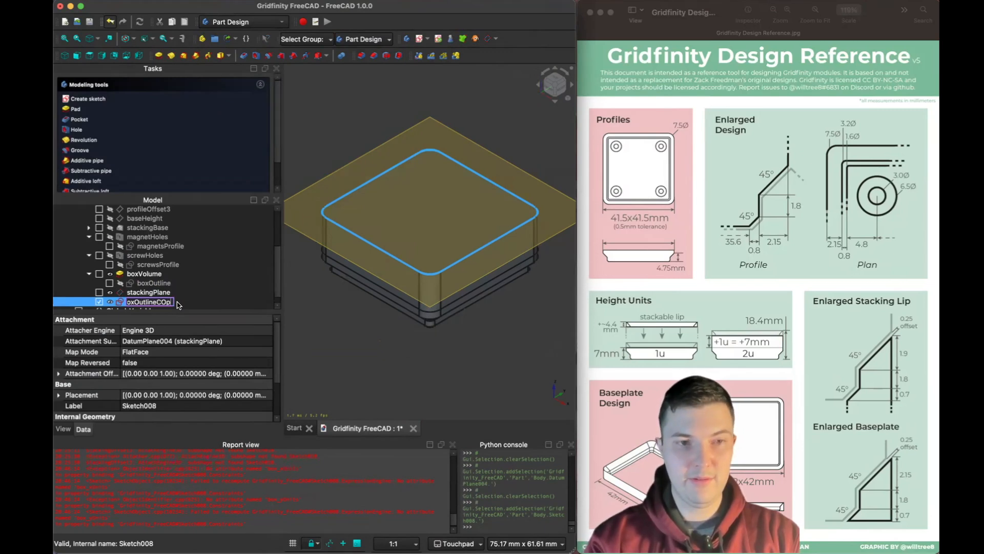
text(Copy)
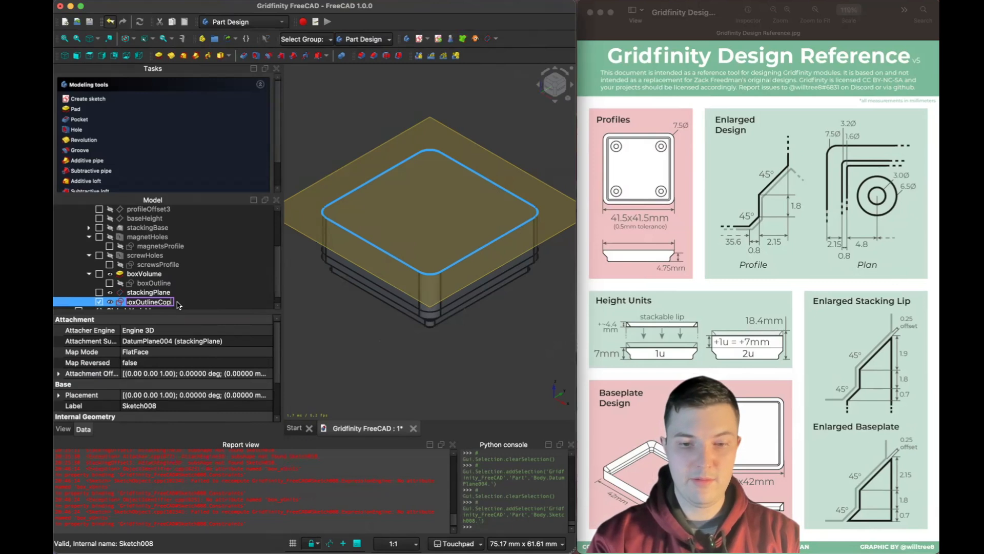
key(Return)
click(405, 317)
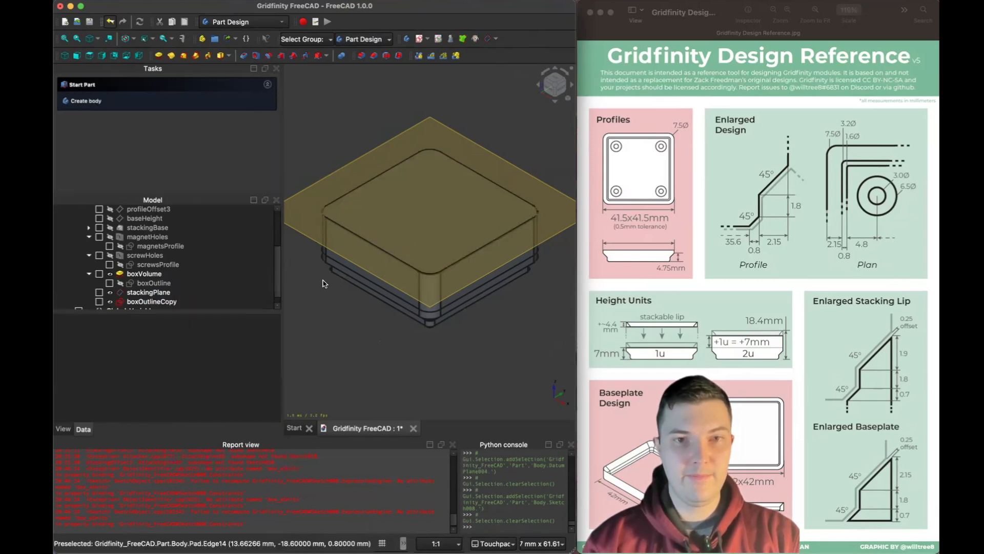
Create another datum plane attached to the boxOutlineCopy sketch
click(168, 303)
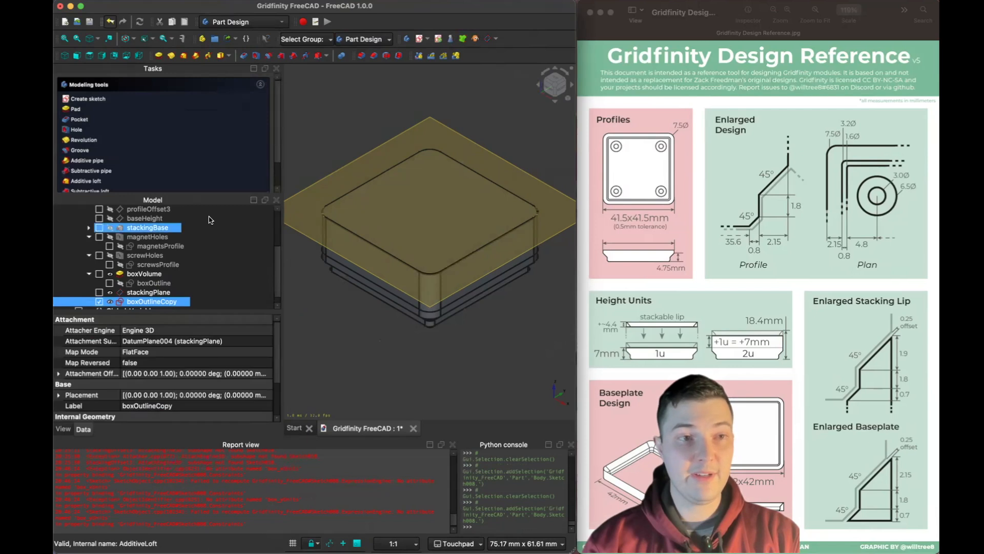
click(497, 39)
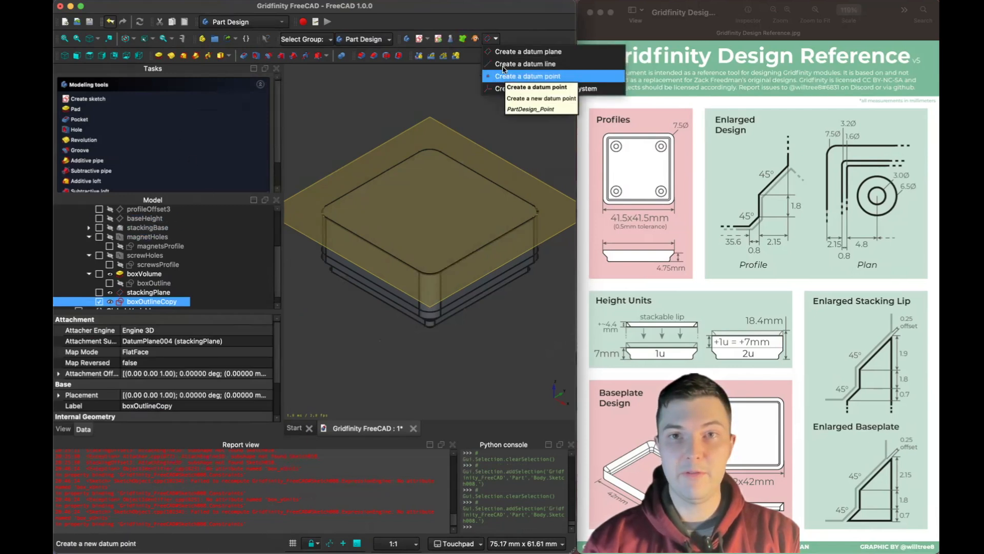
click(513, 52)
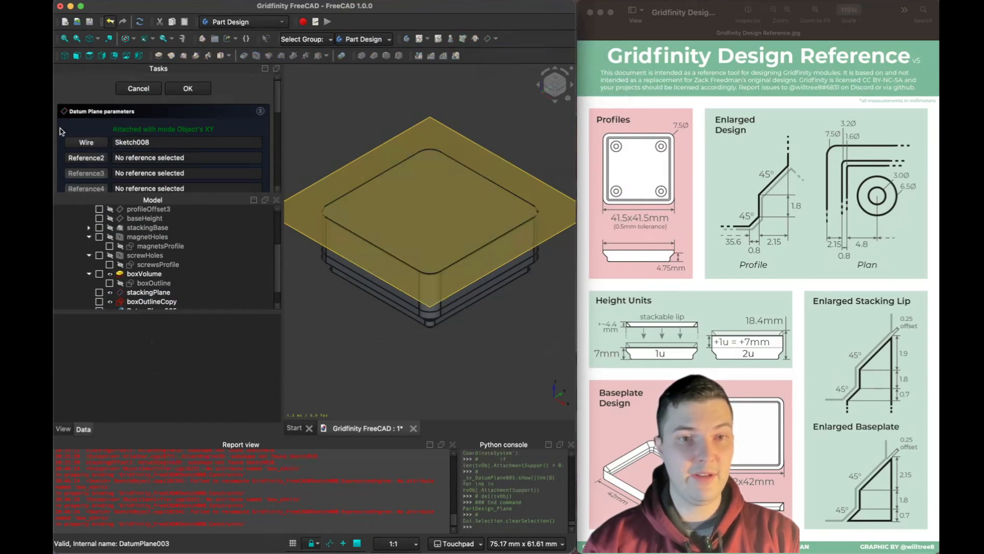
Set the new datum plane's z-direction offset to the expression -<<Global-Variables>>.stackingOffset1 and accept the plane
scroll(60, 128, down, 5)
scroll(60, 136, down, 5)
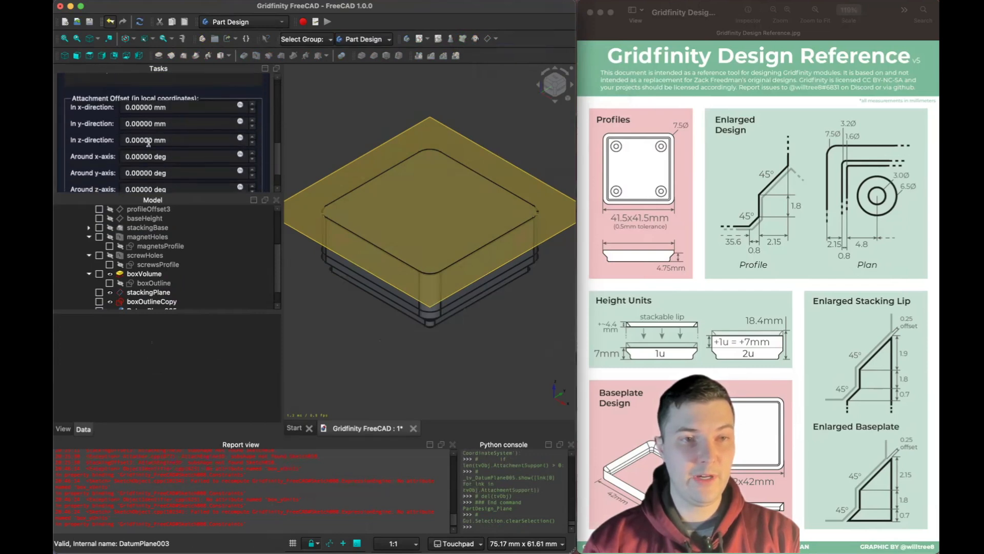
click(240, 138)
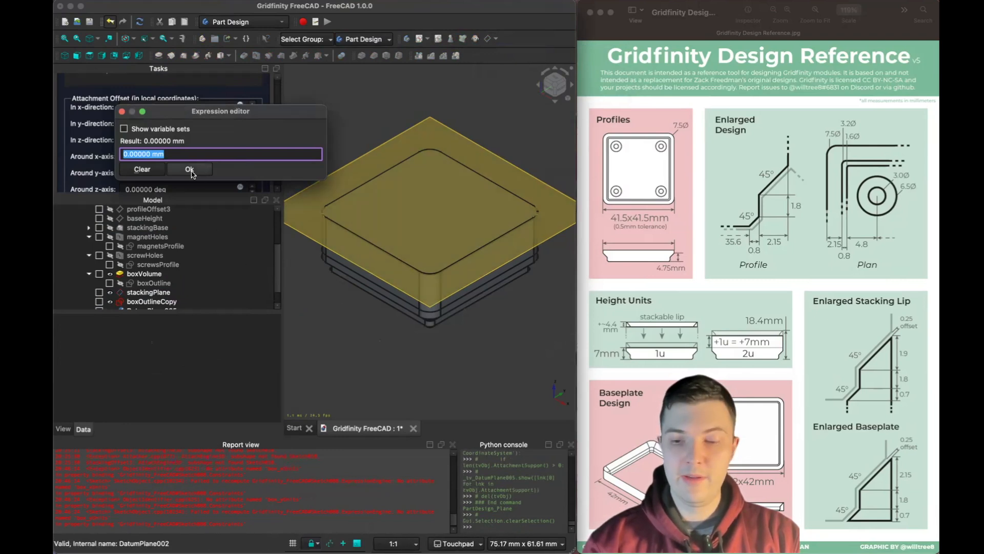
text(-gl)
key(Return)
text(.s)
key(Down)
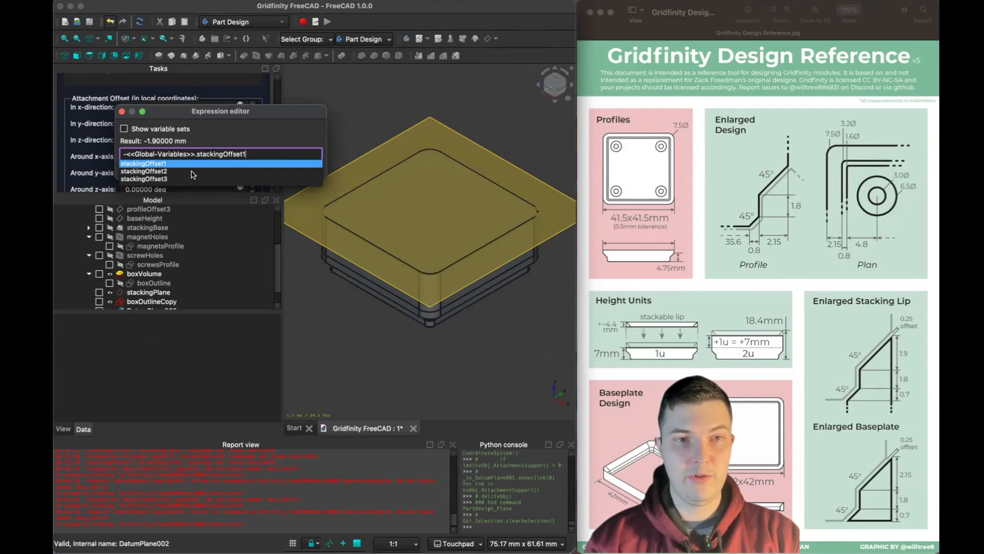
key(Return)
click(190, 170)
scroll(84, 151, up, 5)
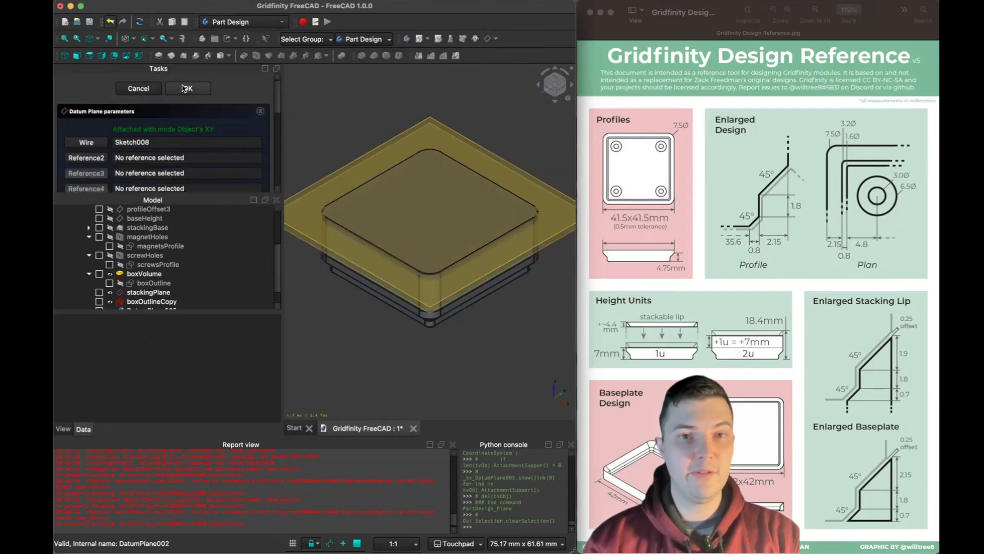
click(184, 88)
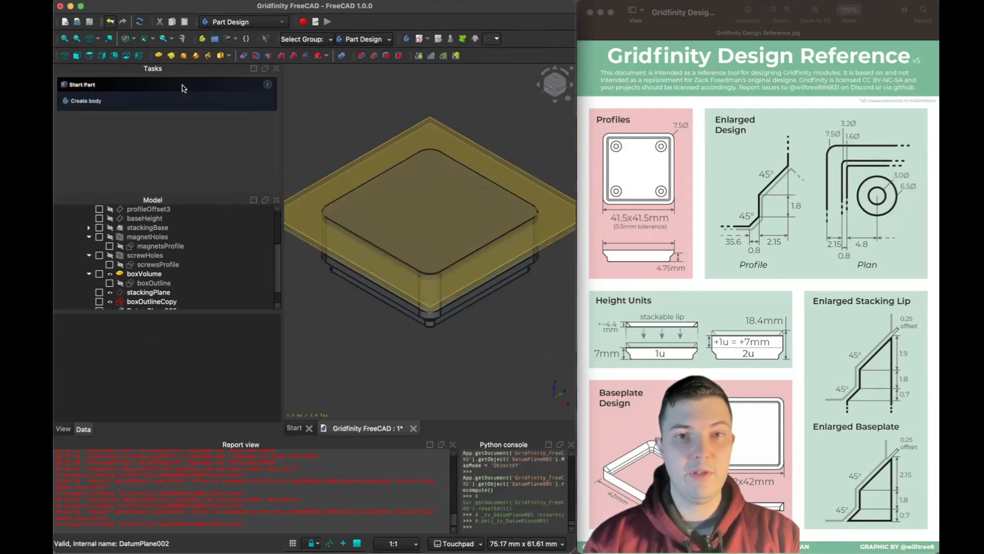
Create a sketch on the lower offset datum plane and switch on the section view at the sketch plane
click(316, 251)
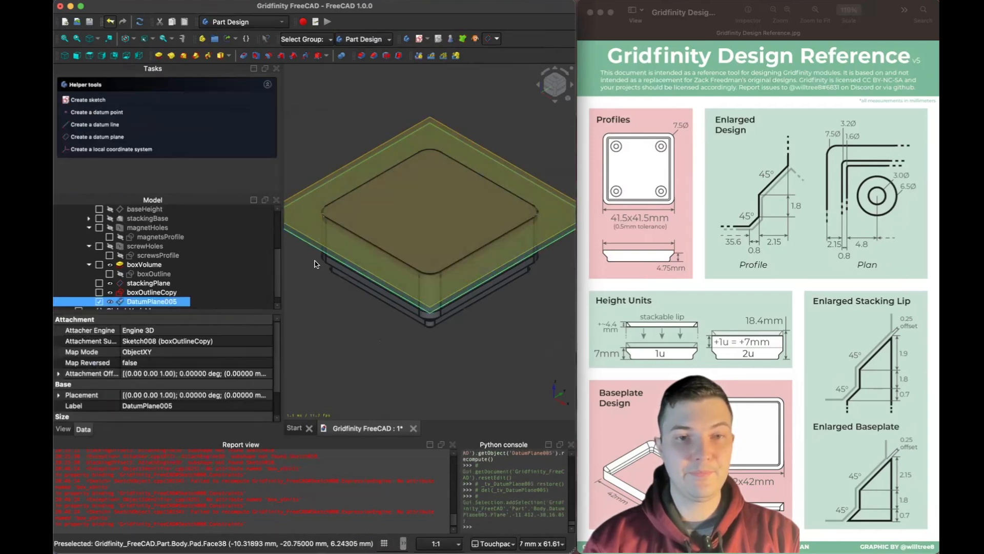
click(87, 100)
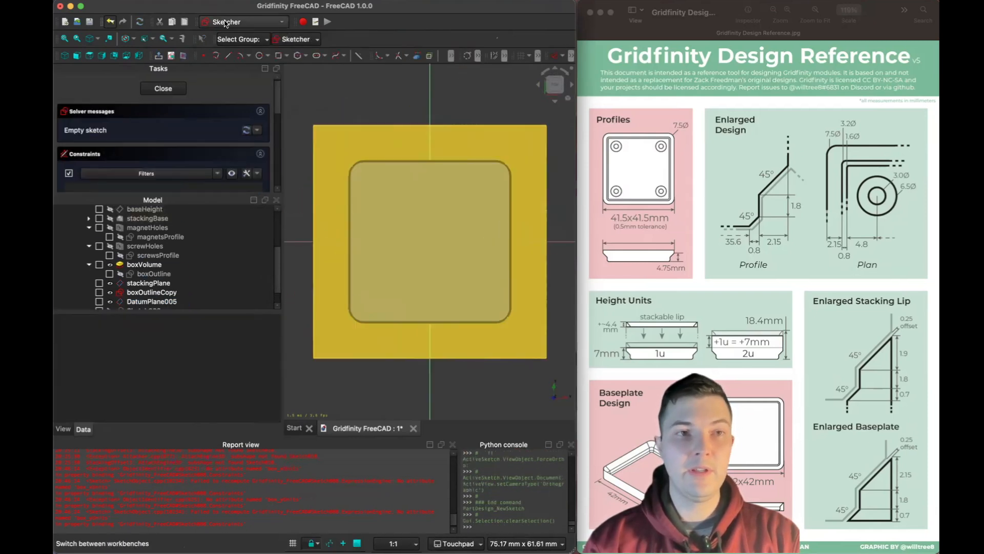
click(183, 55)
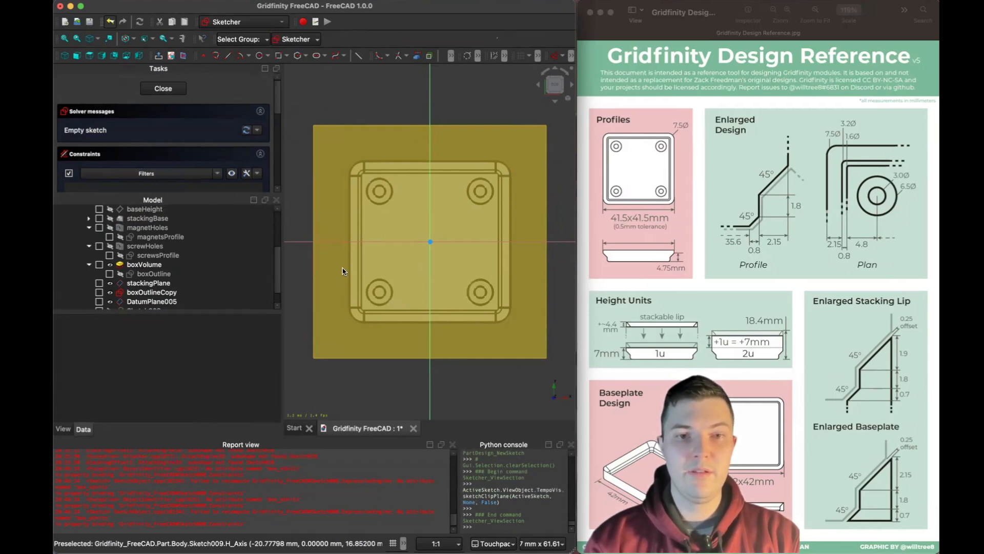
Draw a rounded rectangle about 34 mm wide and 32 mm tall inside the box outline, around the four holes
scroll(371, 314, up, 3)
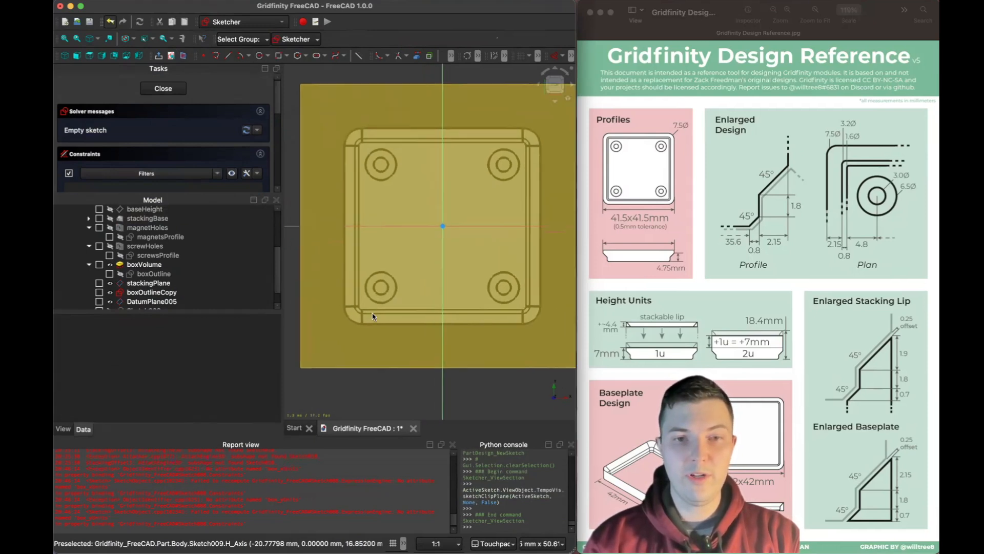
click(287, 55)
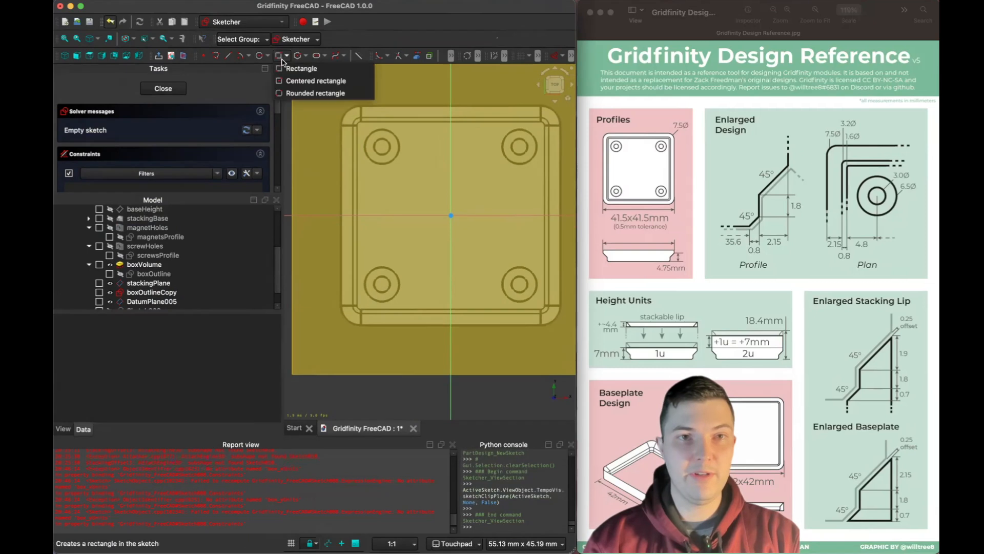
click(286, 93)
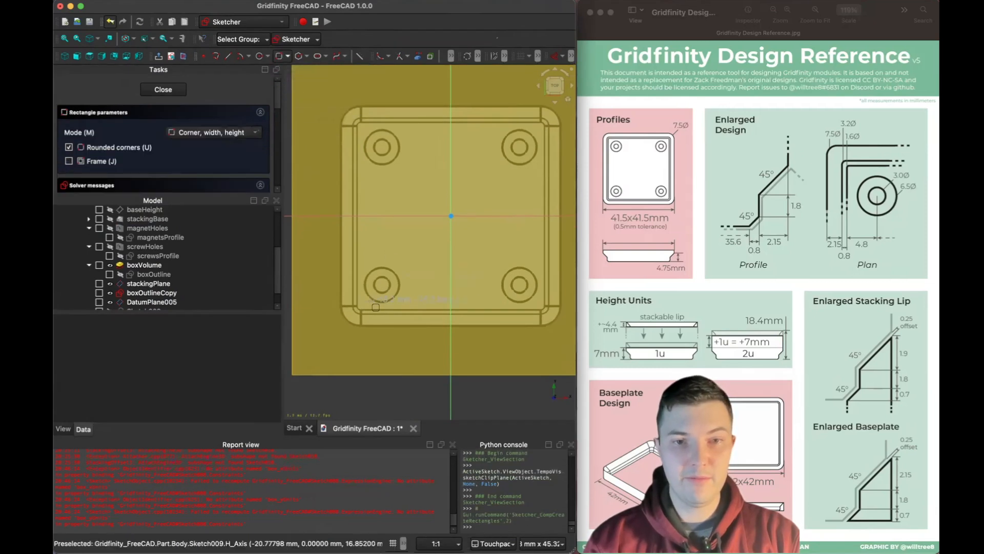
click(366, 305)
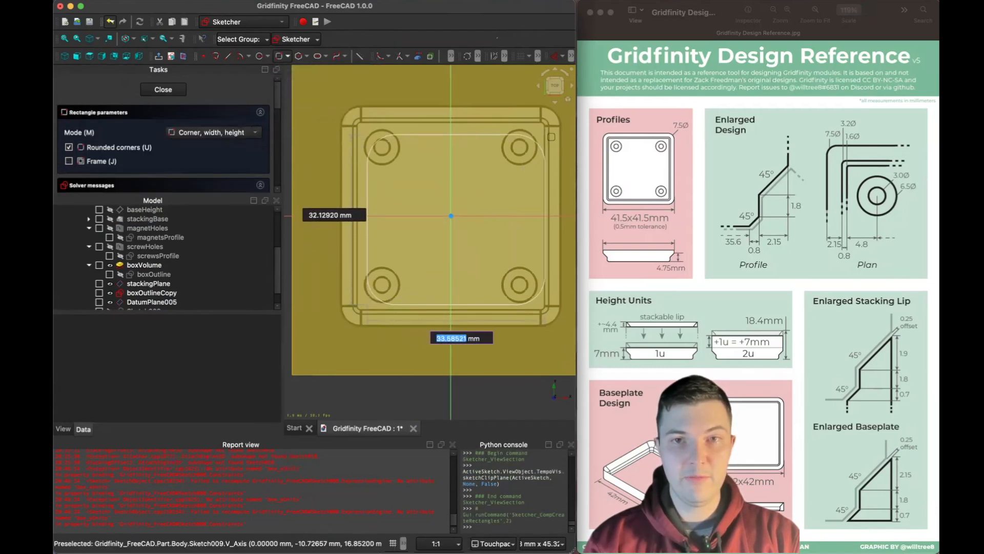
click(546, 131)
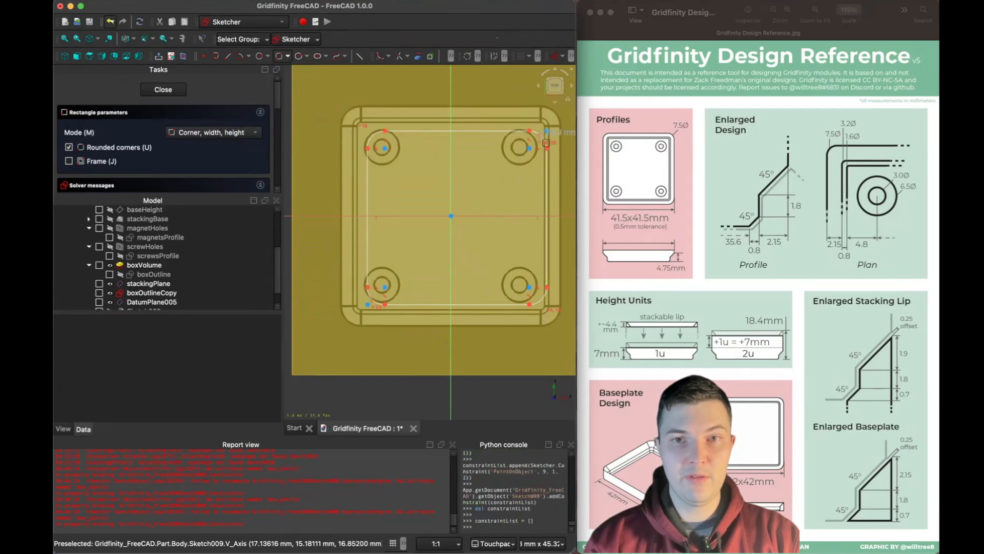
shift+drag(488, 241, 466, 226)
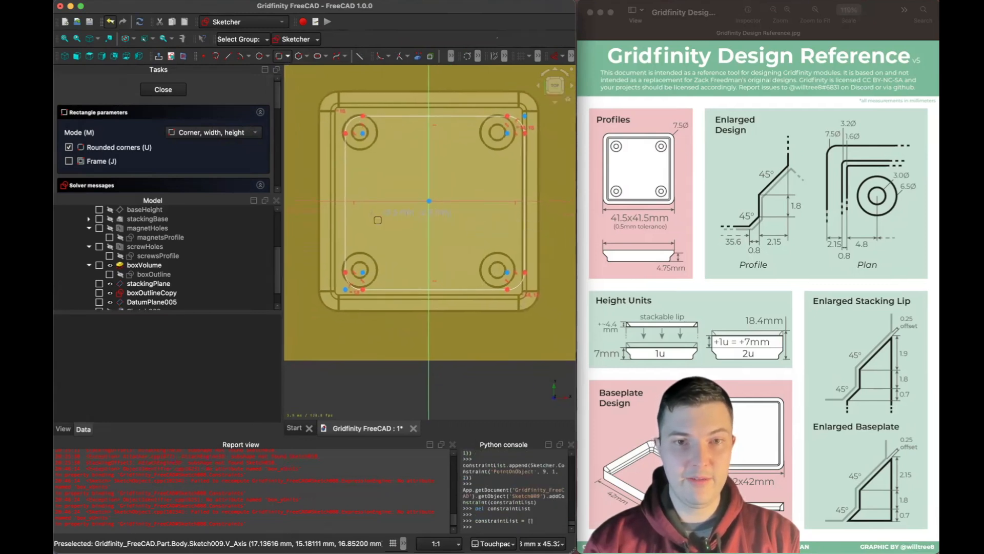
scroll(379, 298, up, 3)
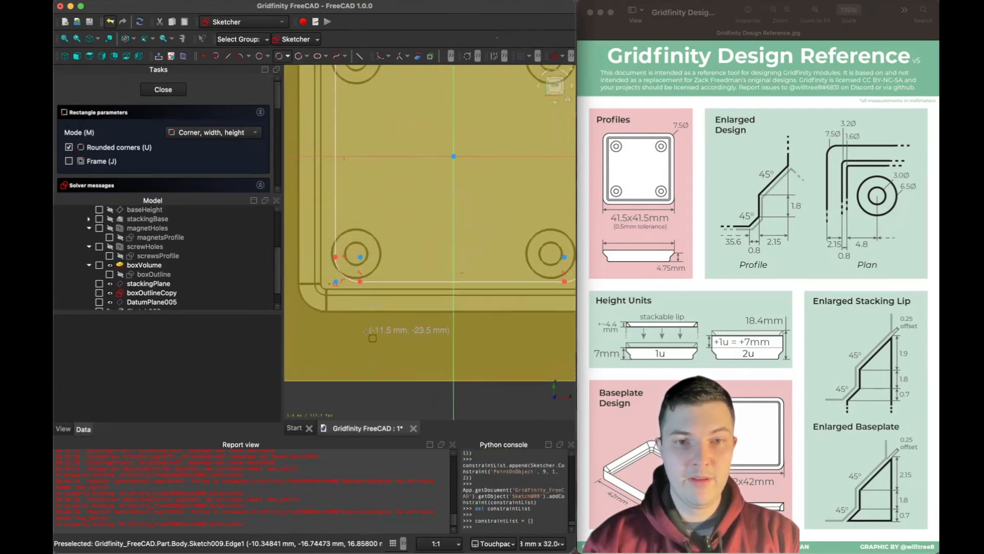
key(Escape)
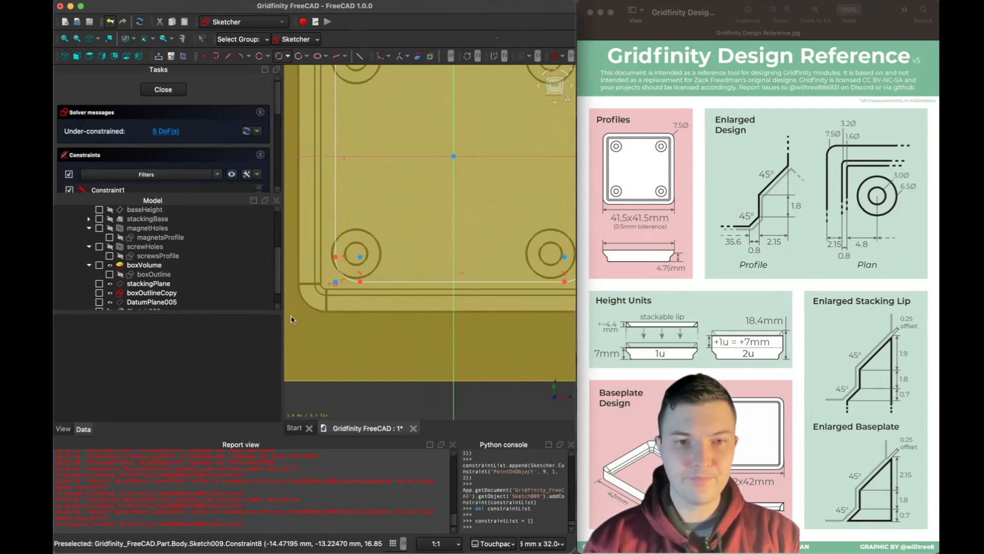
Project the box's outer edges around the lower-left corner into the sketch as external geometry
key(d)
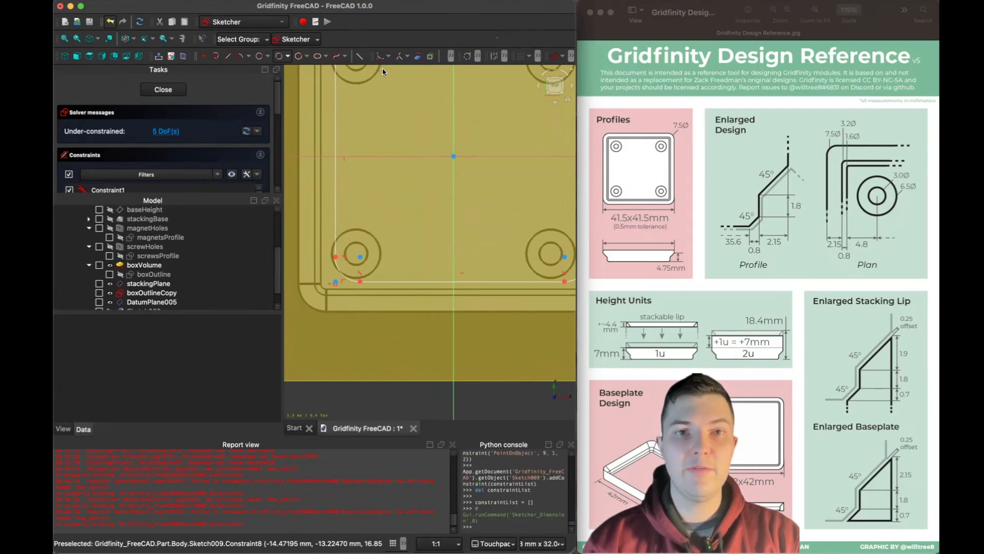
click(418, 56)
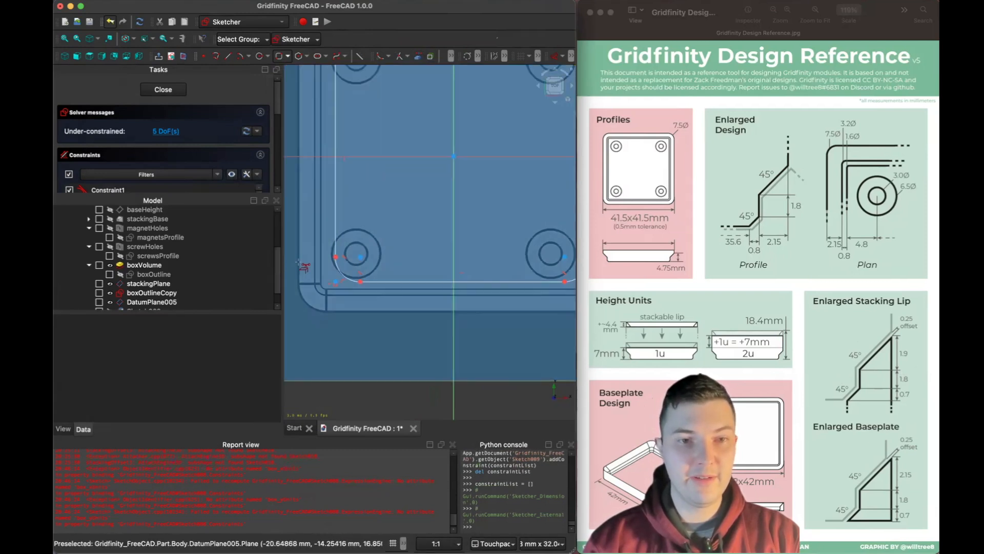
mouse_move(328, 397)
alt+middle_down()
mouse_move(323, 305)
mouse_move(323, 400)
alt+middle_up()
click(311, 402)
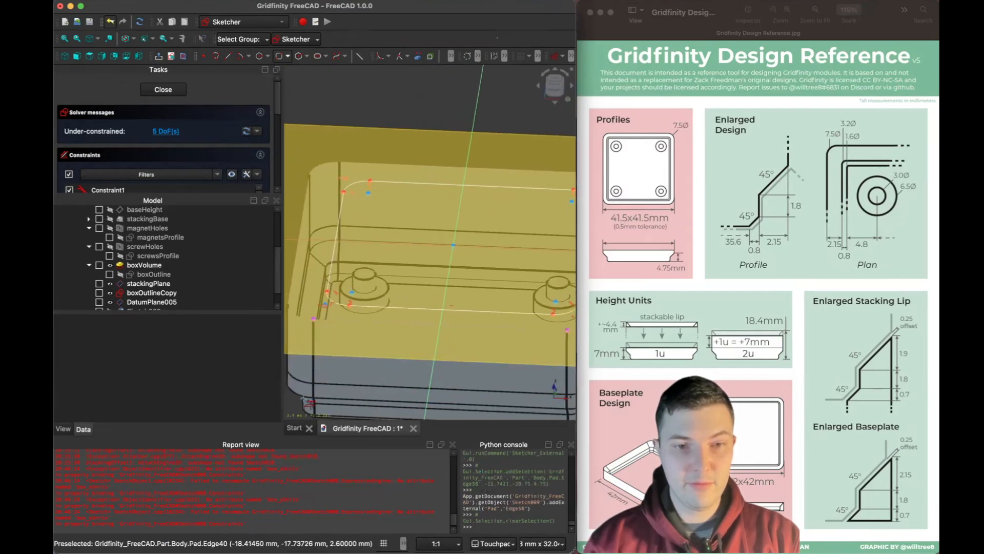
click(309, 402)
alt+middle_drag(314, 399, 343, 377)
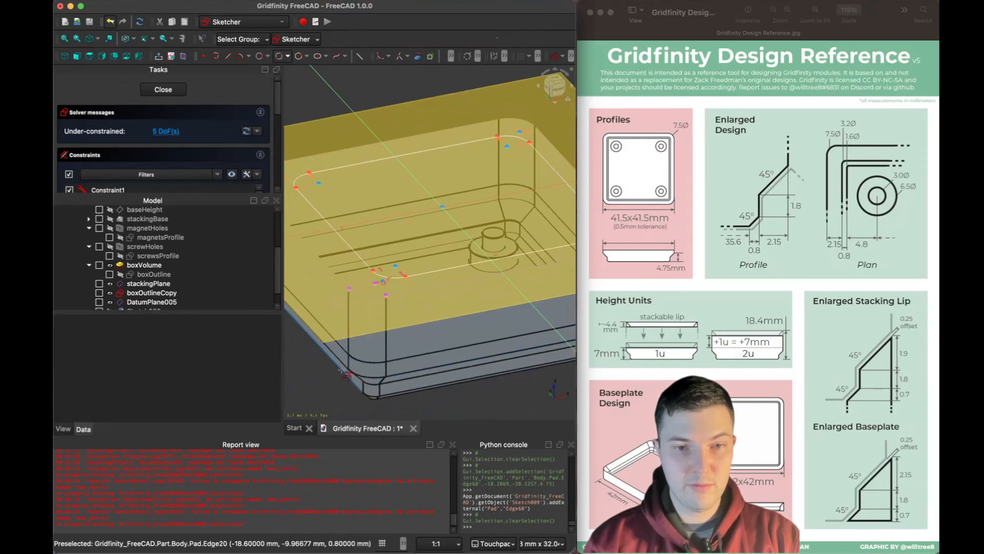
click(354, 379)
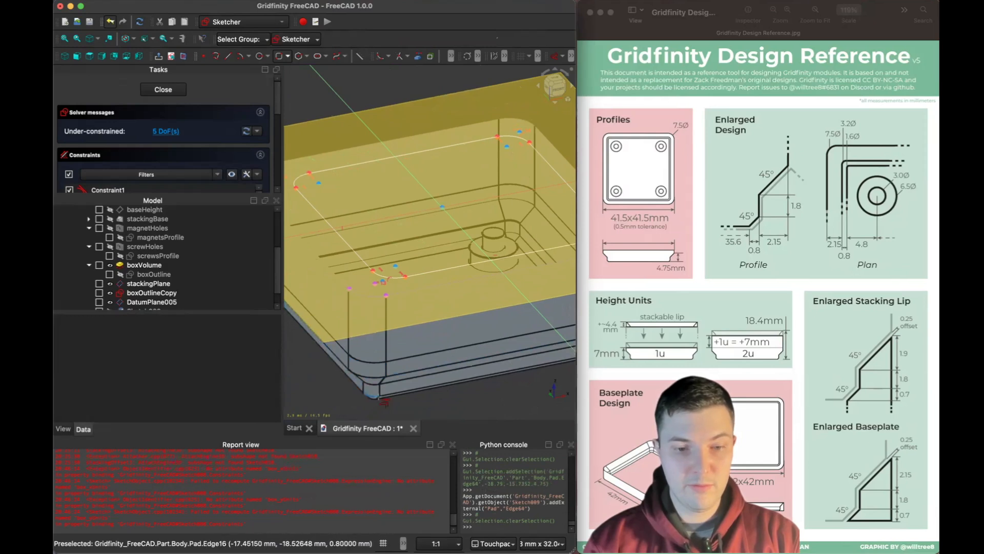
key(2)
scroll(376, 296, up, 5)
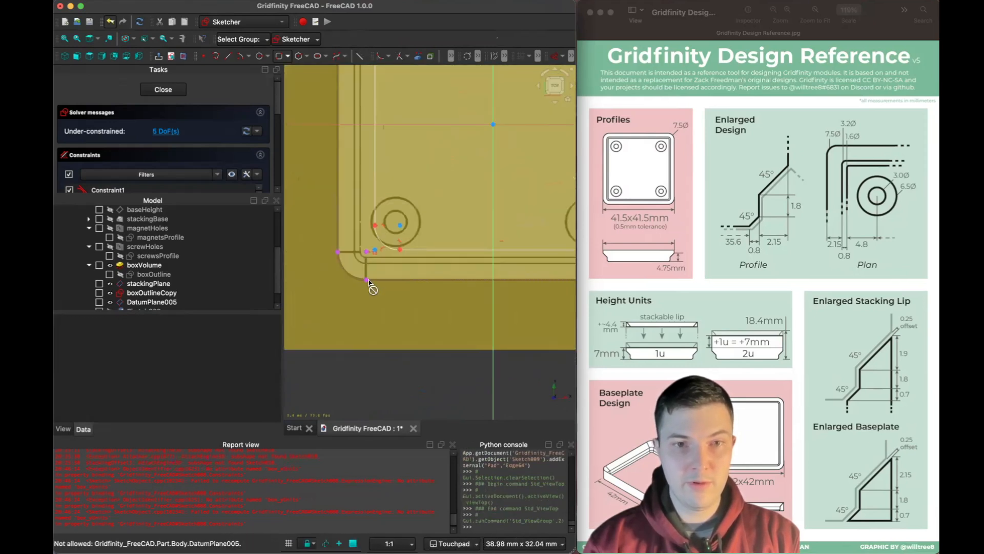
Constrain the vertical distance from the projected bottom corner point to the profile's lower arc endpoint to <<Global-Variables>>.stackingOffset1
key(d)
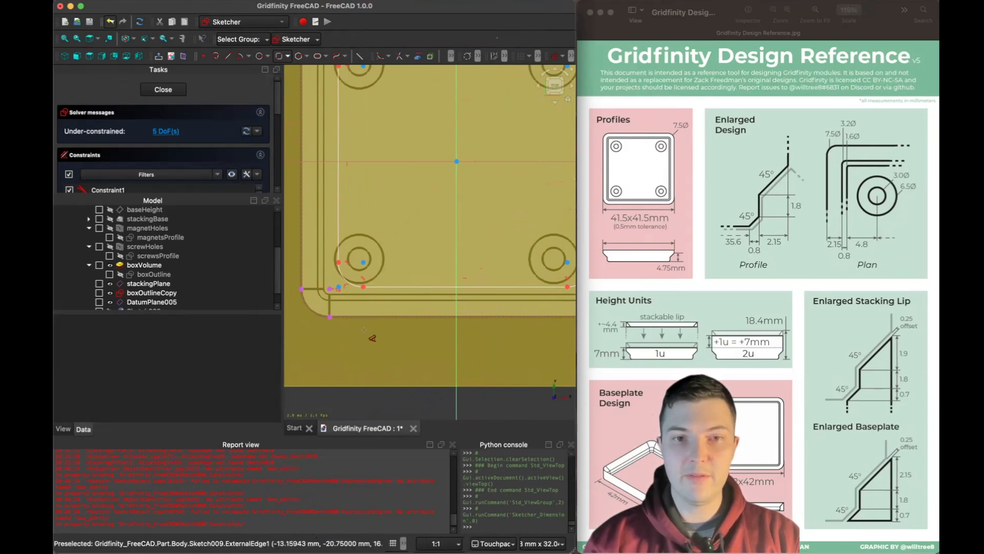
click(329, 317)
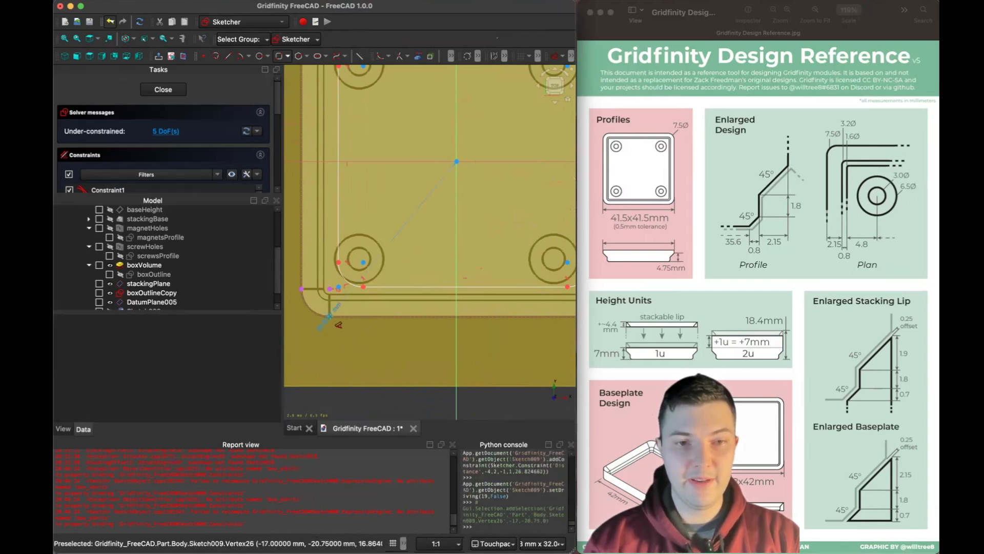
click(372, 295)
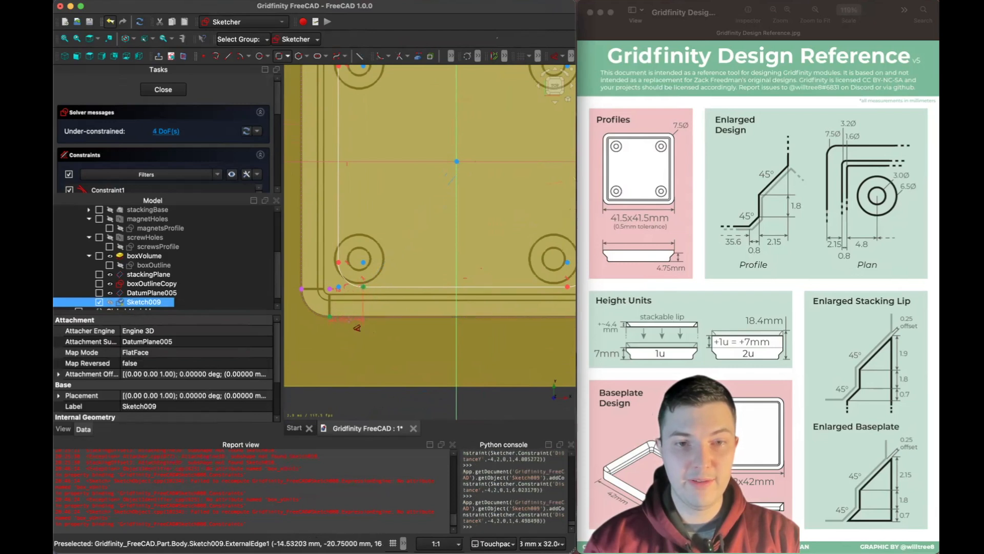
click(316, 315)
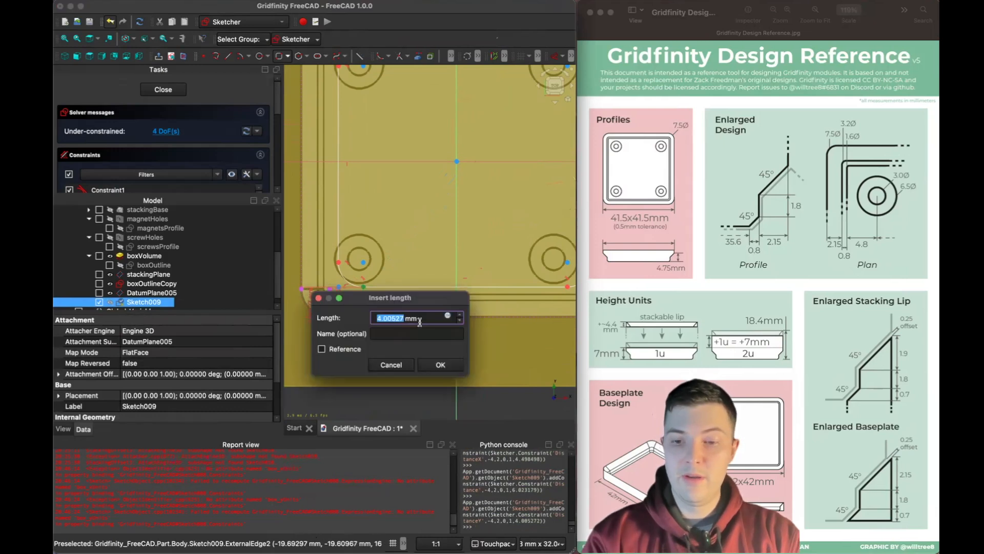
key(equal)
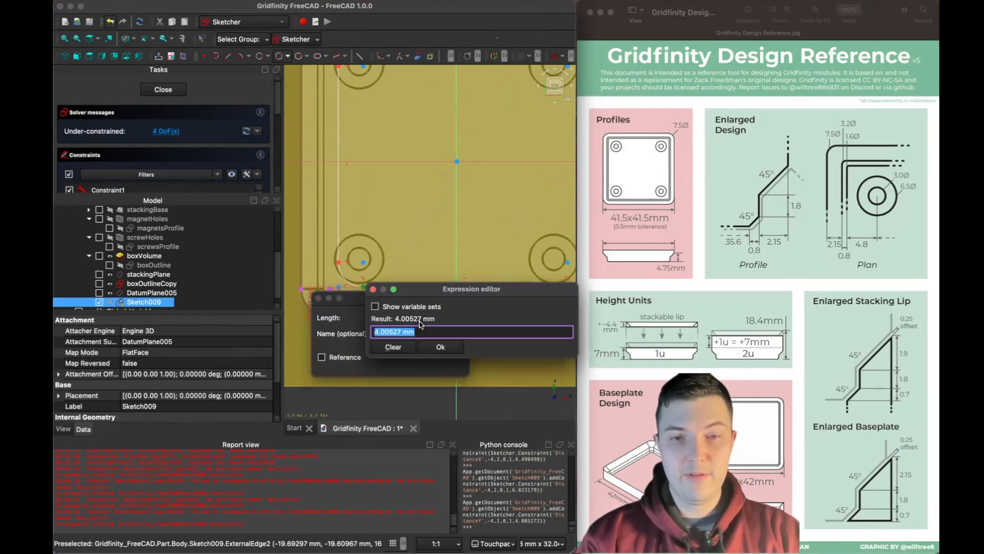
text(gl)
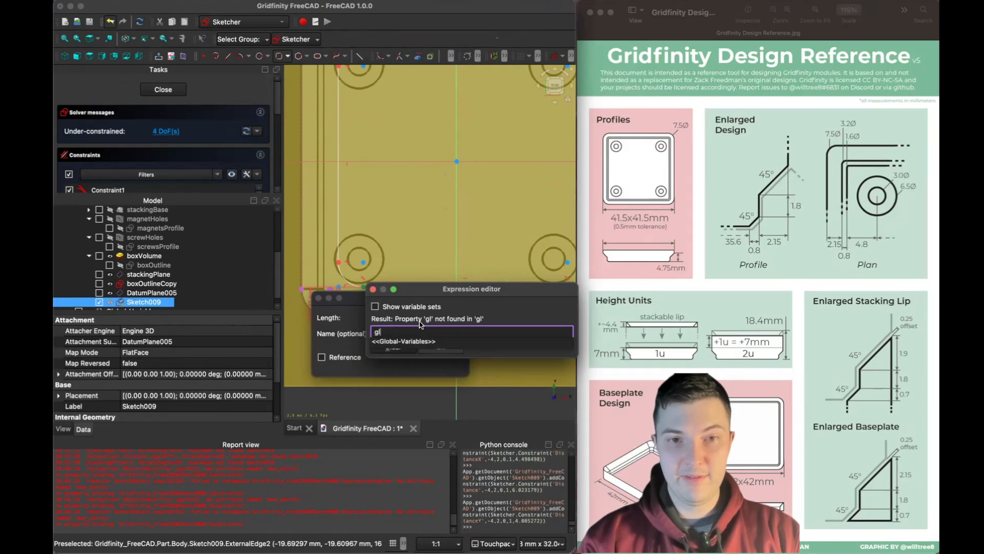
key(Return)
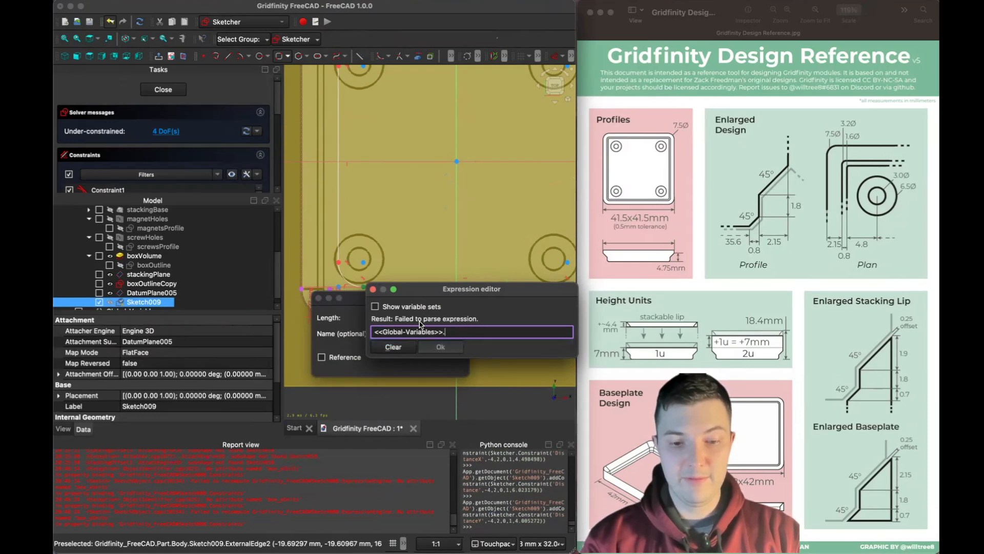
text(stackingOffset1)
key(Down)
key(Return)
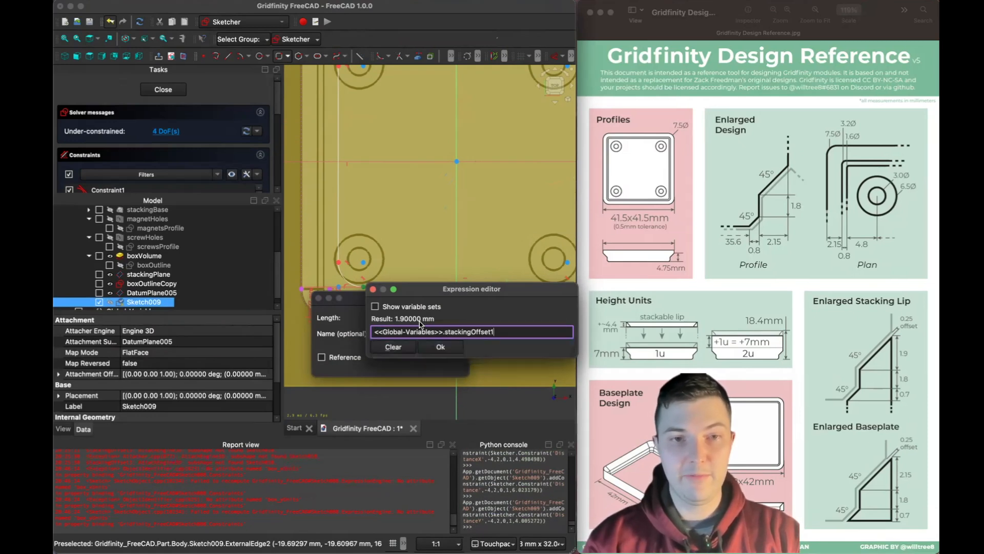
key(Return)
click(457, 368)
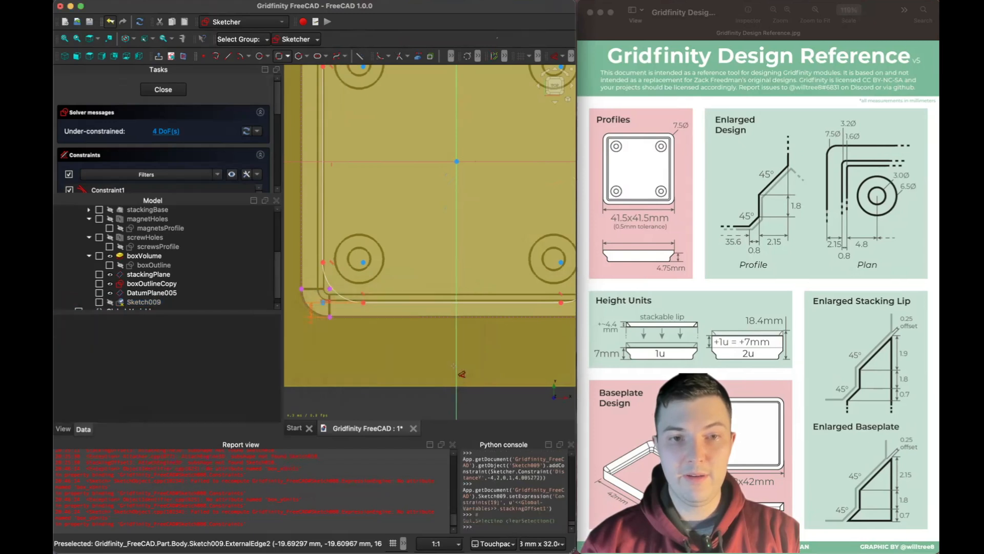
Constrain the horizontal distance from the projected left corner point to the profile's left arc endpoint to <<Global-Variables>>.stackingOffset1
click(301, 288)
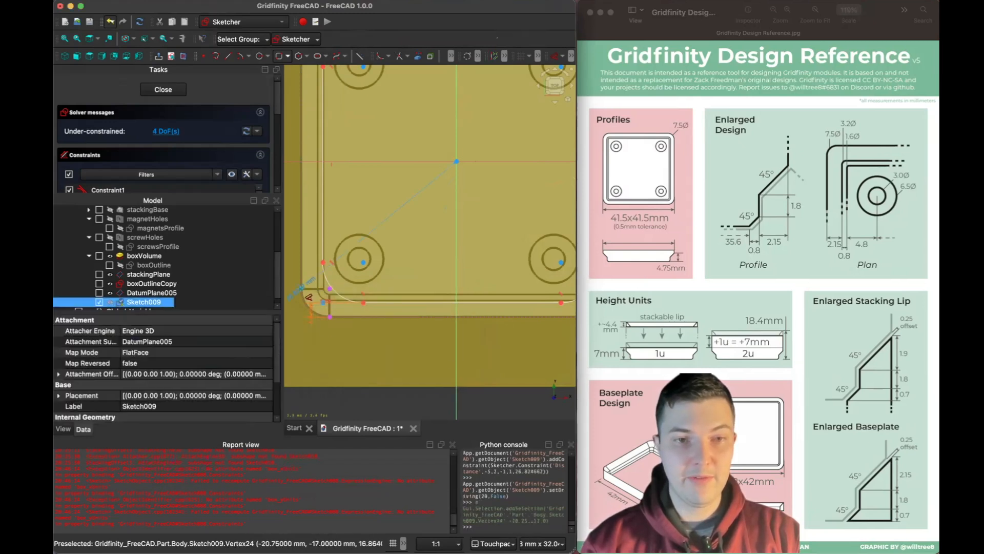
click(322, 263)
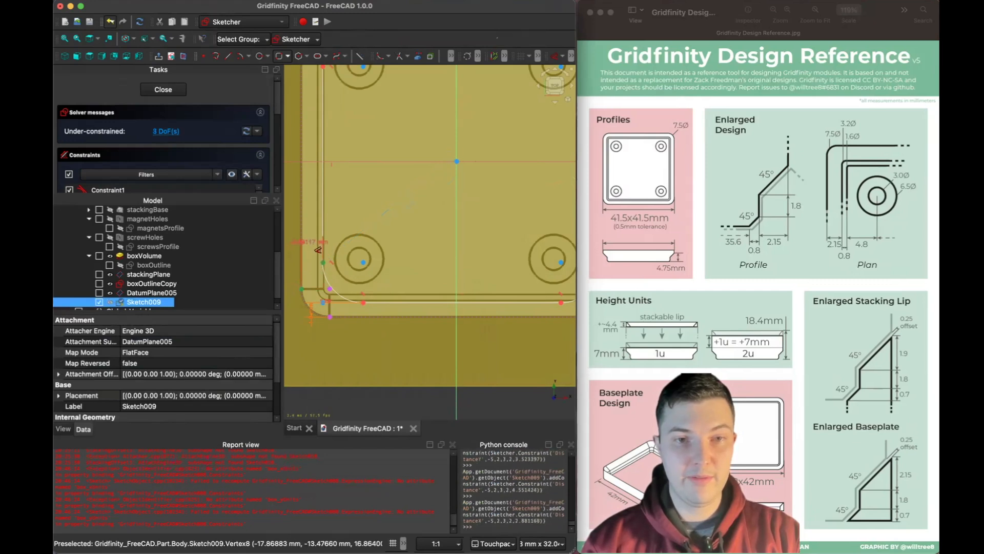
click(318, 249)
key(equal)
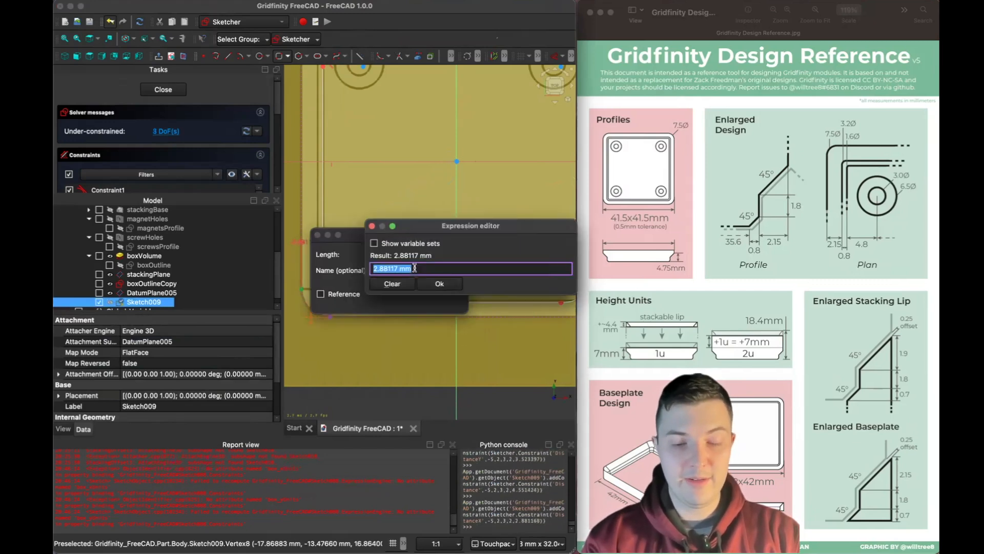
text(<<Global-Variables>>.)
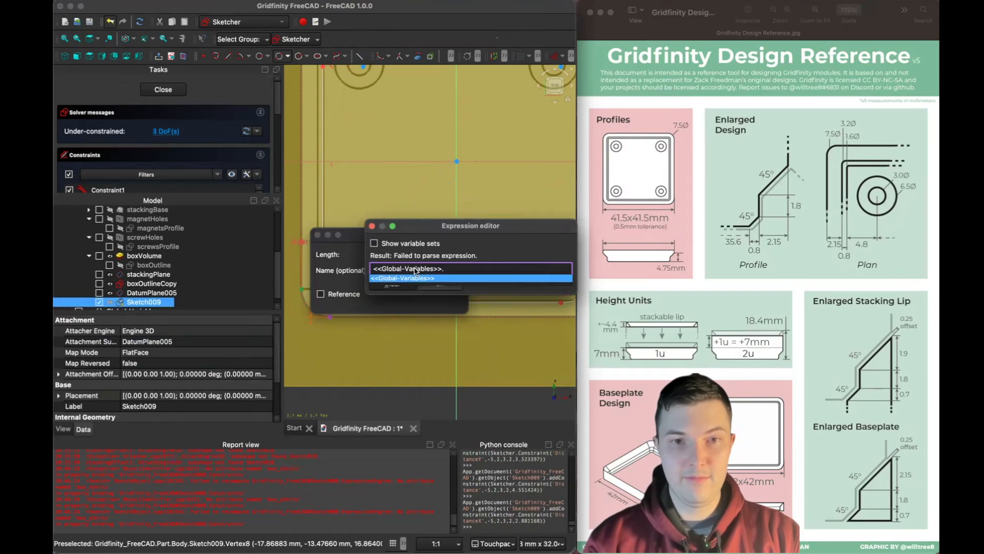
text(stackingOffset1)
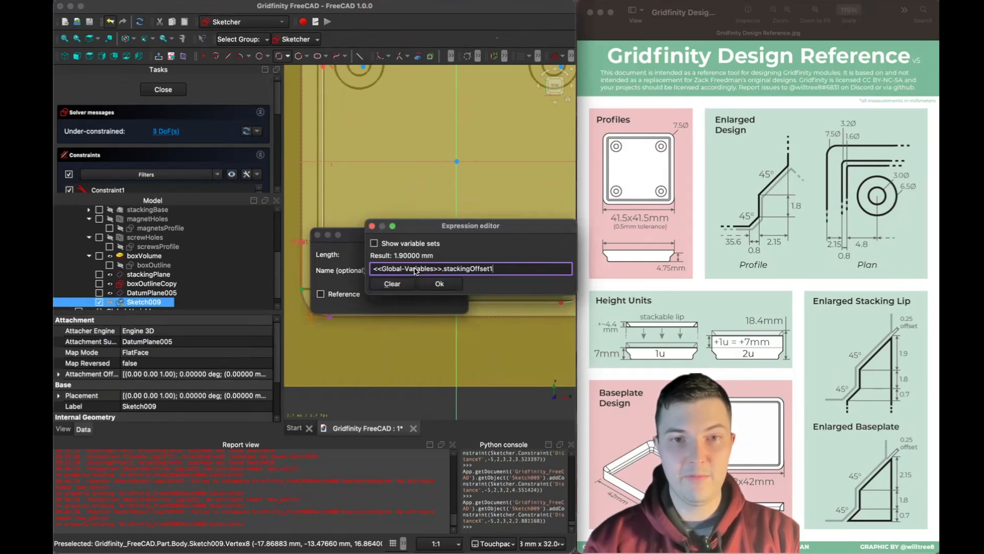
key(Return)
key(Return)
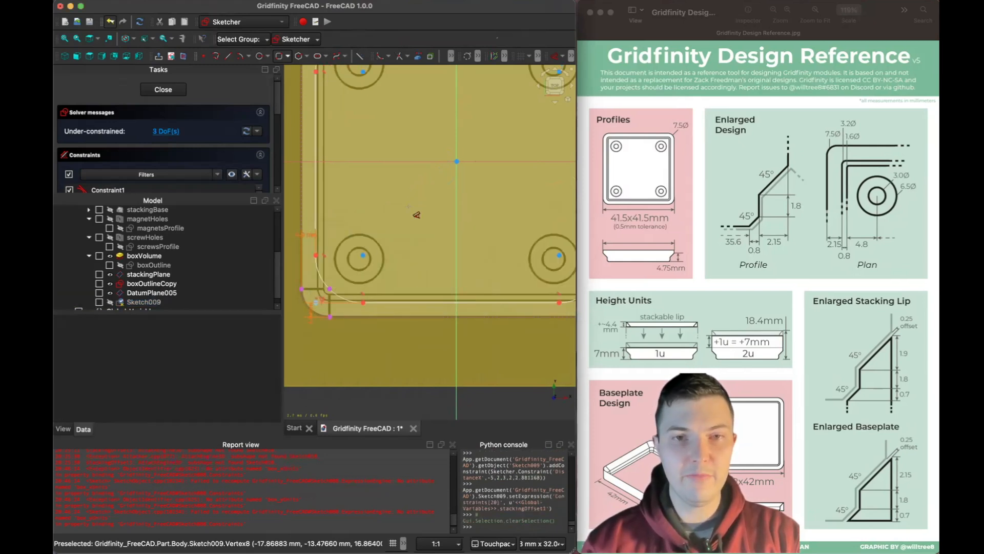
Dimension the rounded profile's overall width between its lower-left and lower-right side arc endpoints, placing it below the box
click(315, 199)
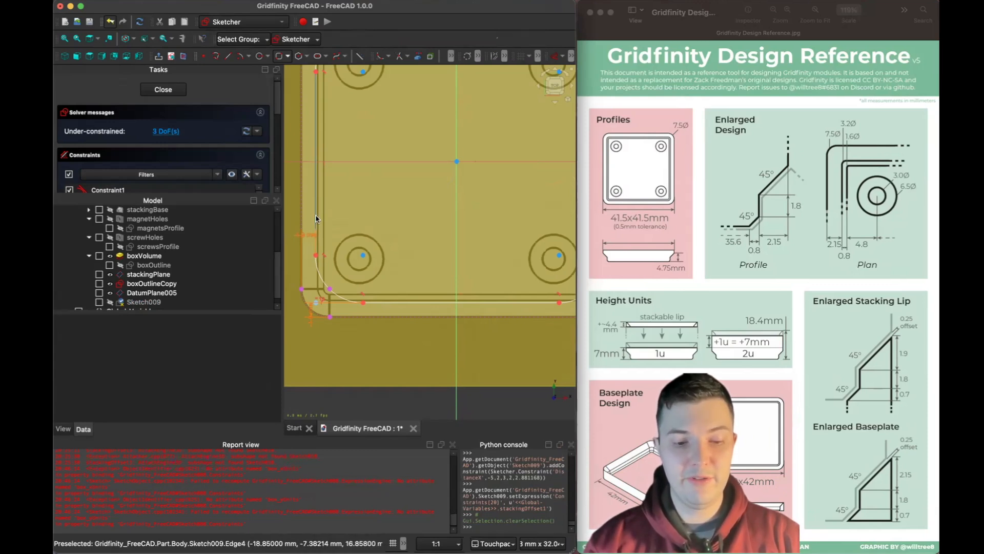
scroll(315, 219, left, 5)
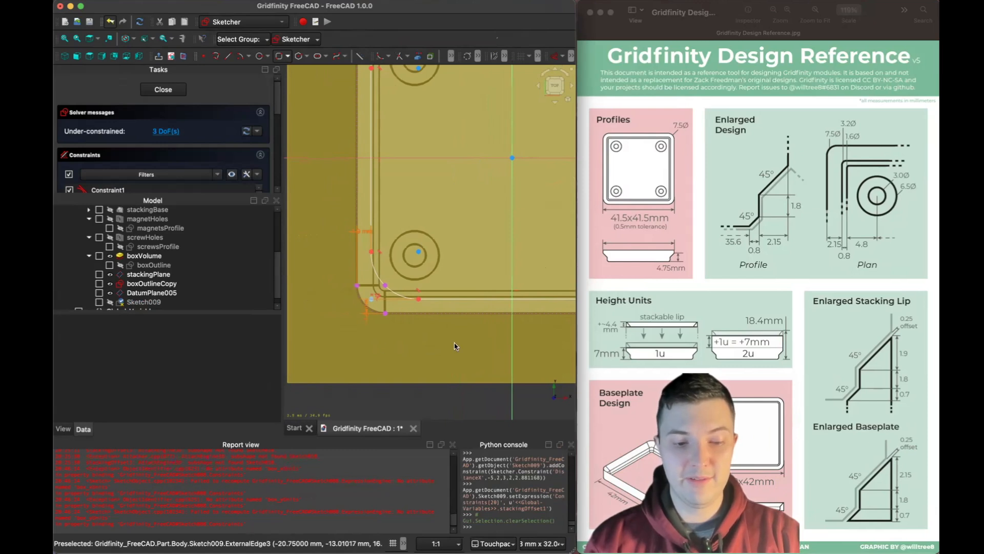
scroll(462, 340, down, 5)
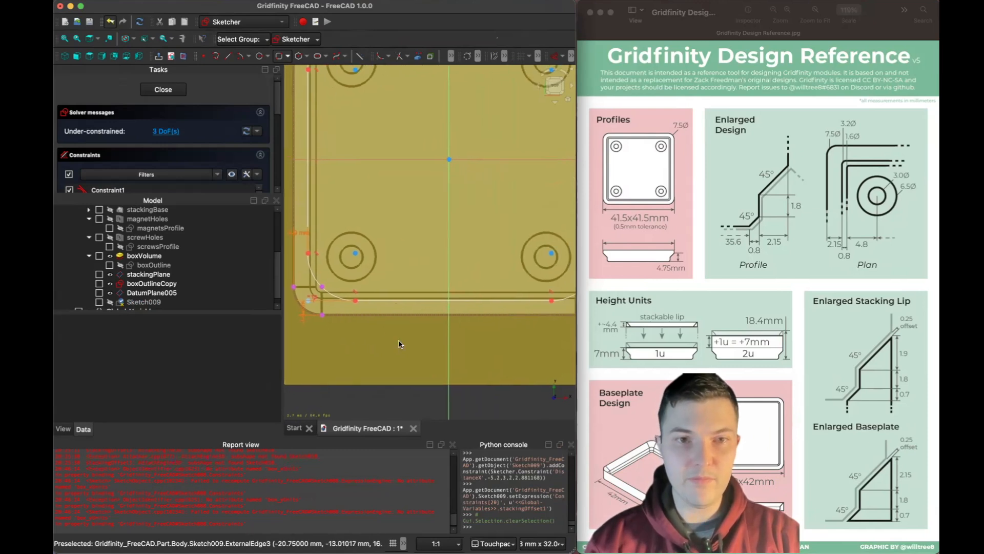
key(d)
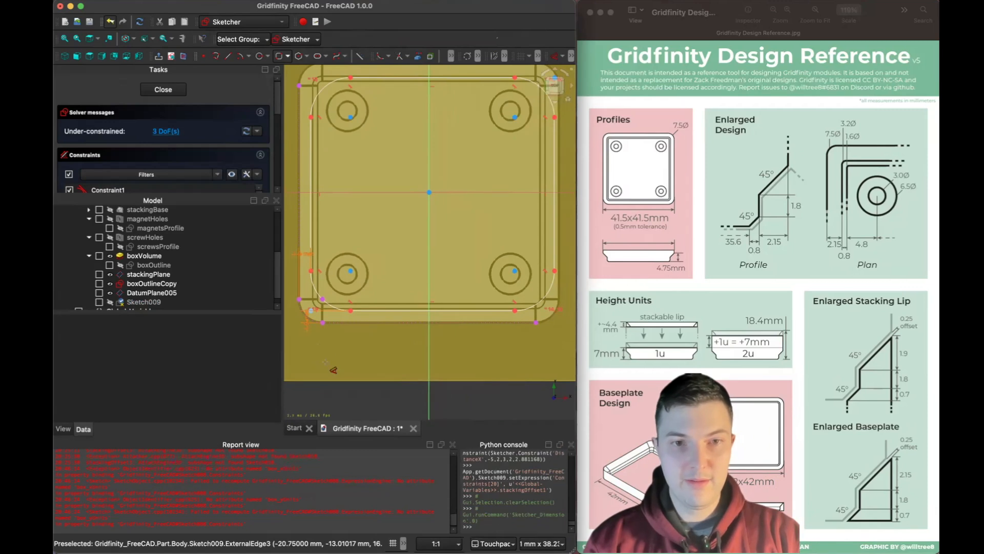
click(311, 270)
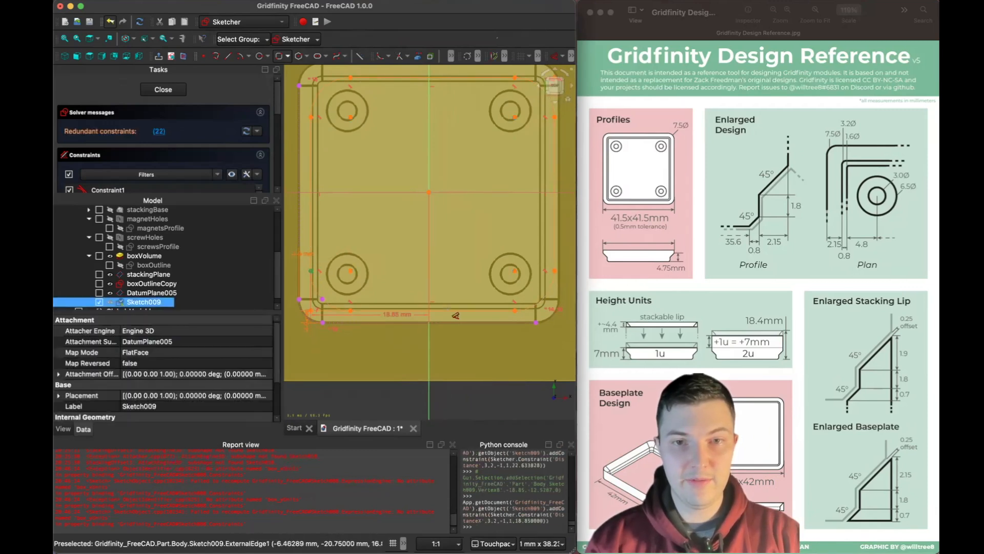
click(386, 387)
click(562, 279)
key(m)
click(555, 270)
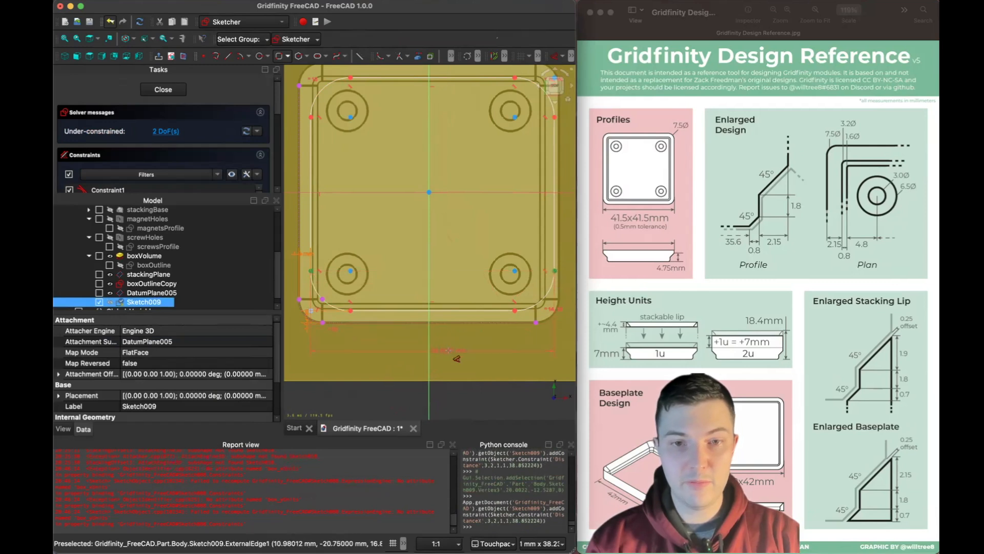
click(449, 353)
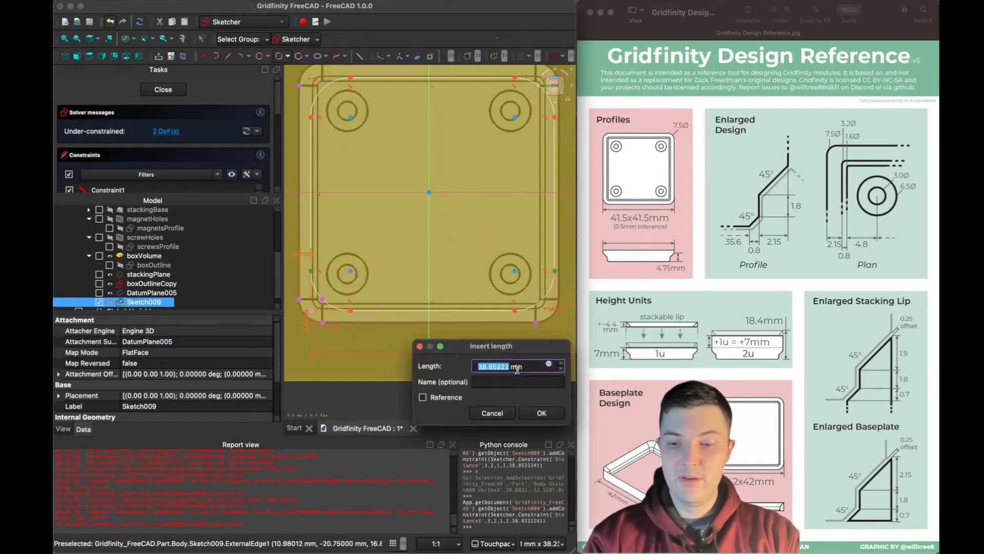
Set the profile's overall width to the expression <<boxOutline>>.Constraints.box_xUnits
key(equal)
text(box)
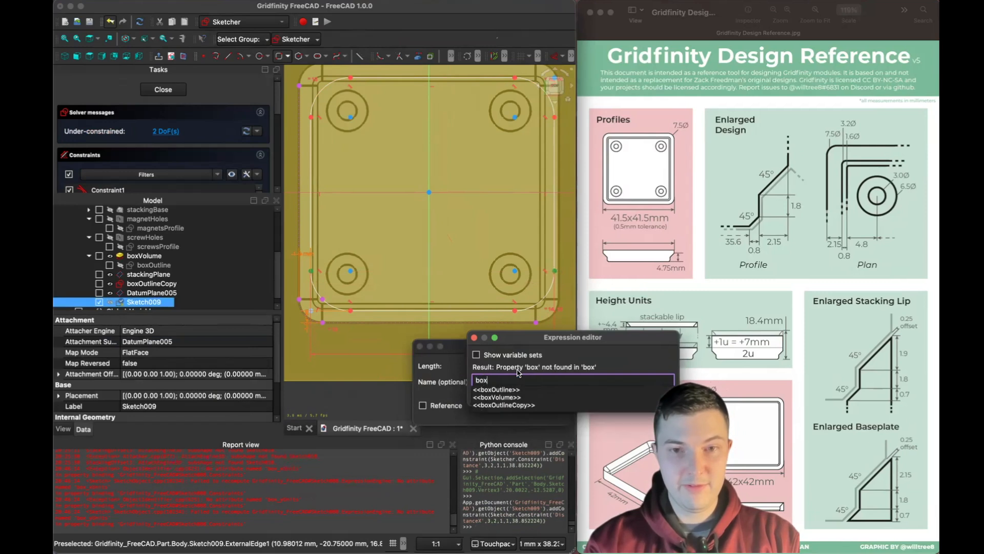
key(Down)
key(Return)
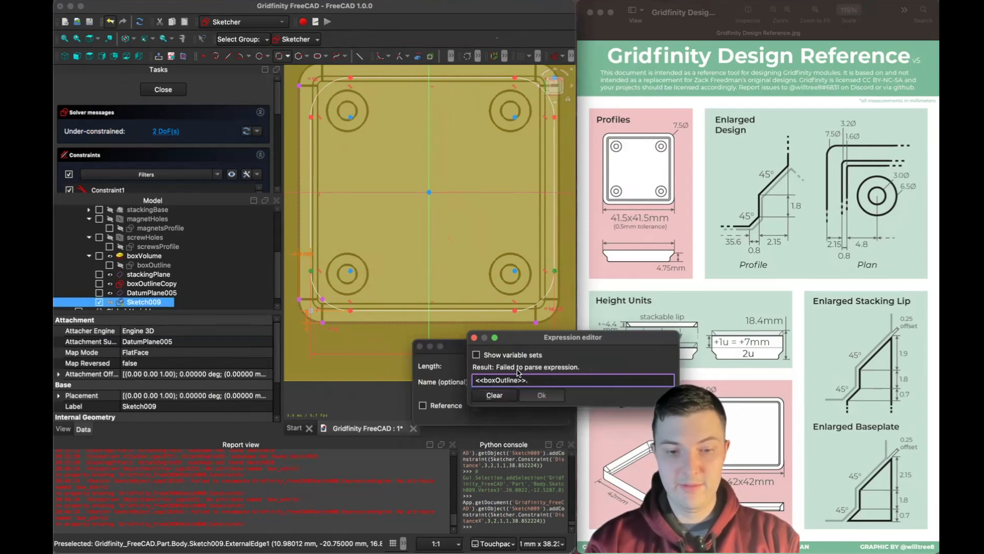
text(co)
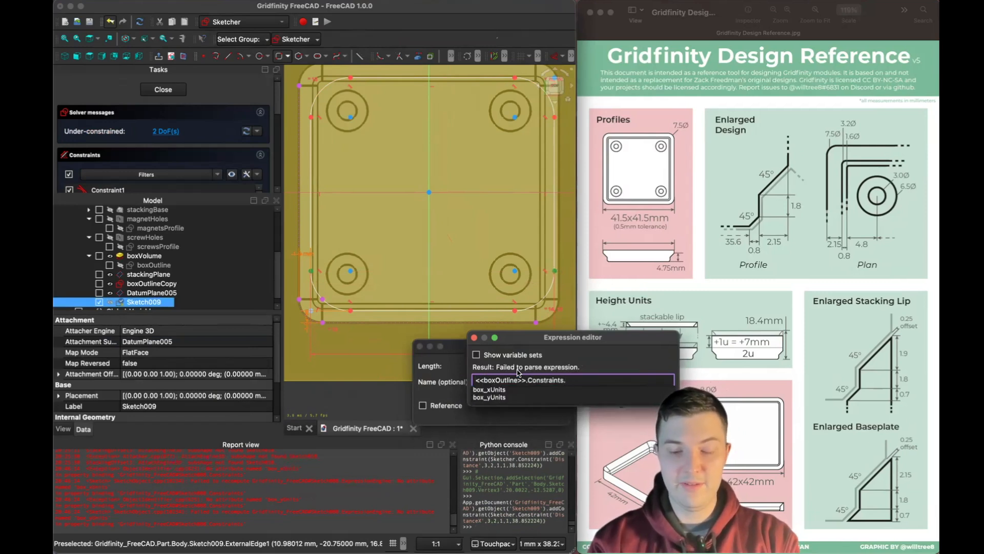
text(box_x)
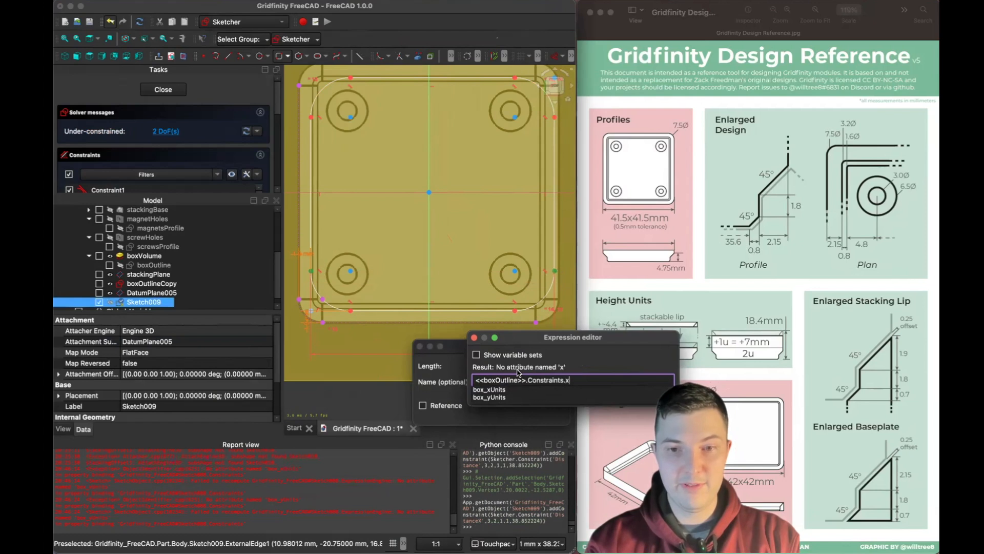
key(Down)
key(Return)
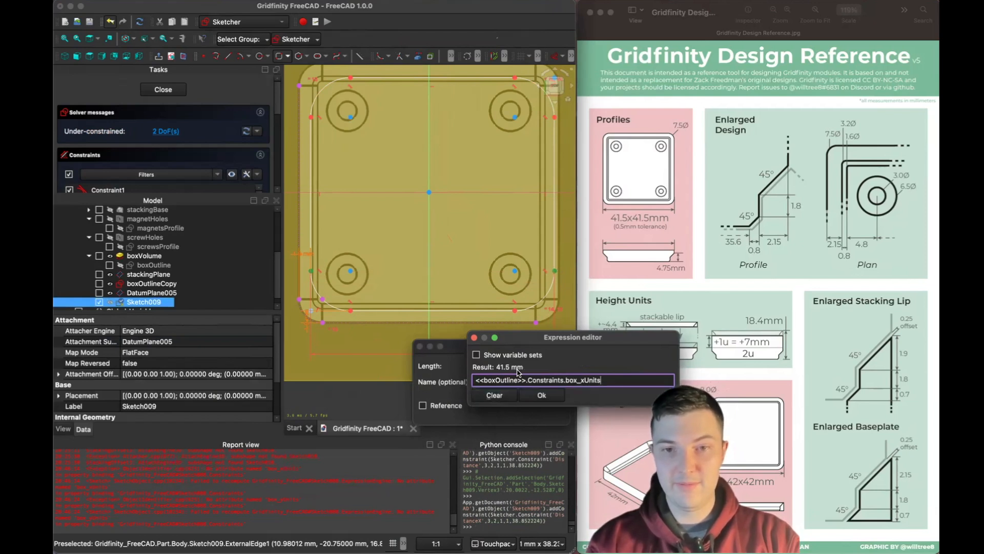
key(Return)
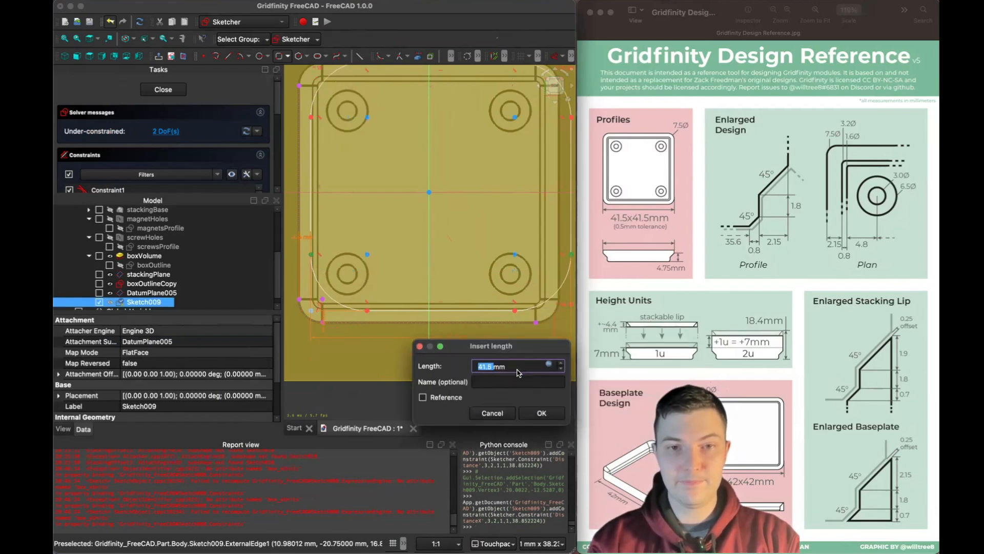
Set the profile's overall width to the expression <<boxOutline>>.Constraints.box_xUnits - <<Global-Variables>>.stackingOffset1
click(549, 364)
click(625, 382)
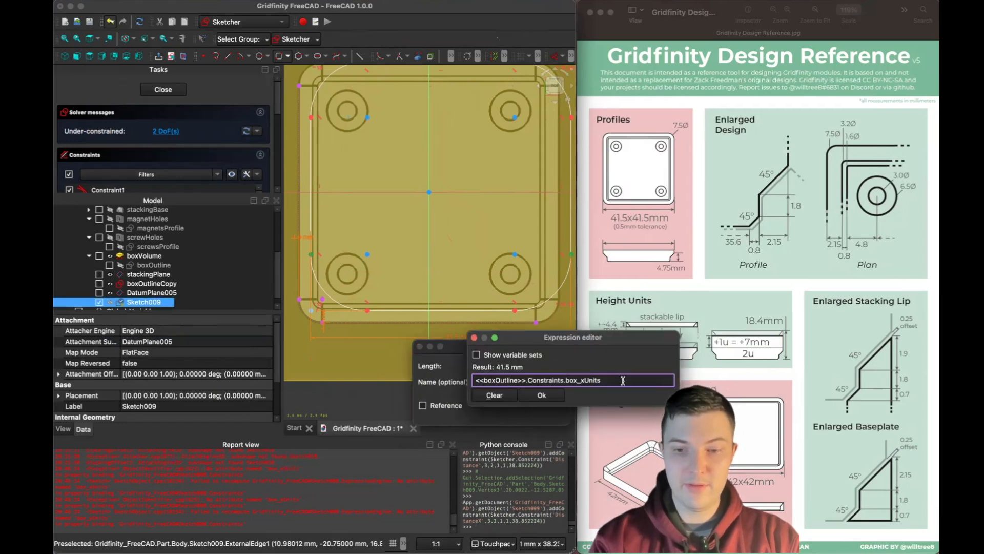
text(- <<Global-Variables>>.)
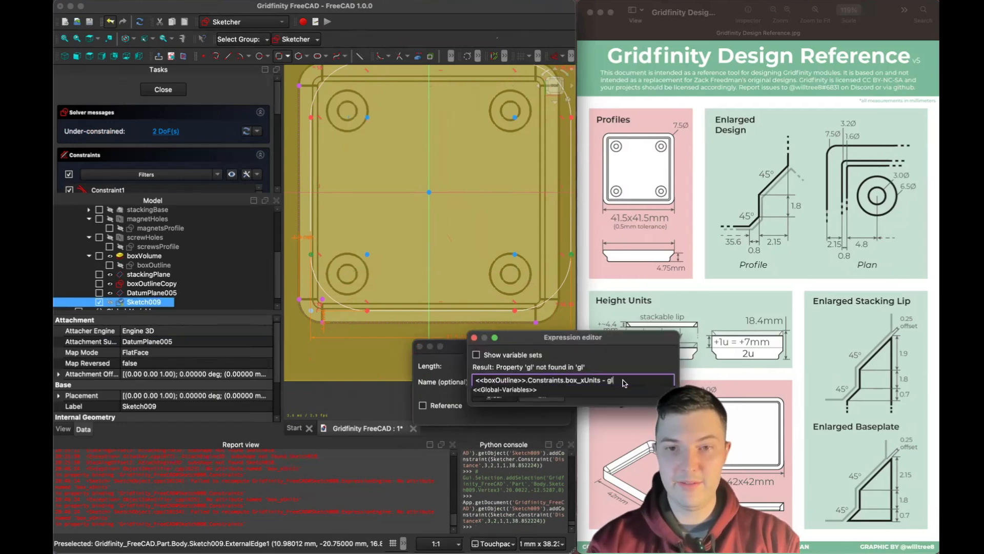
text(stackingOffset1)
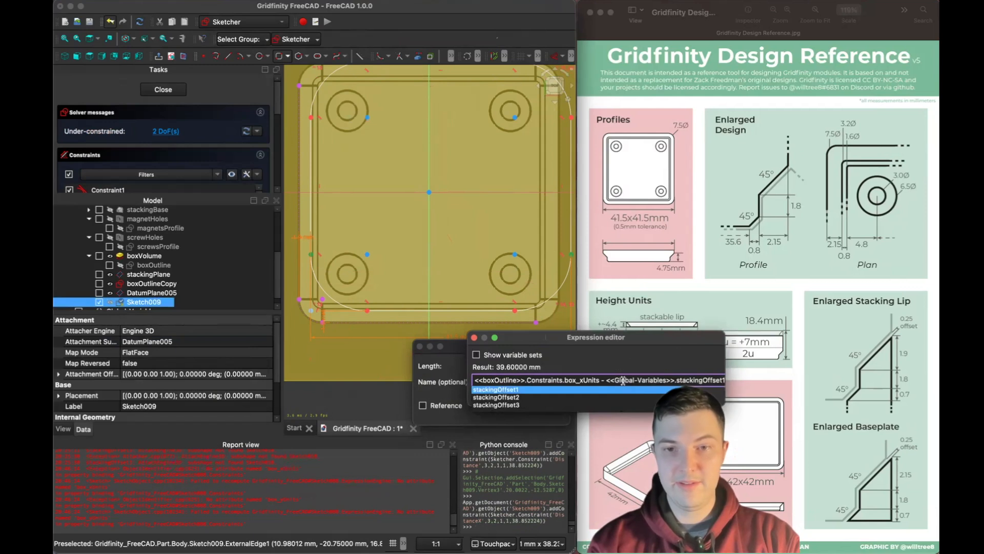
key(Return)
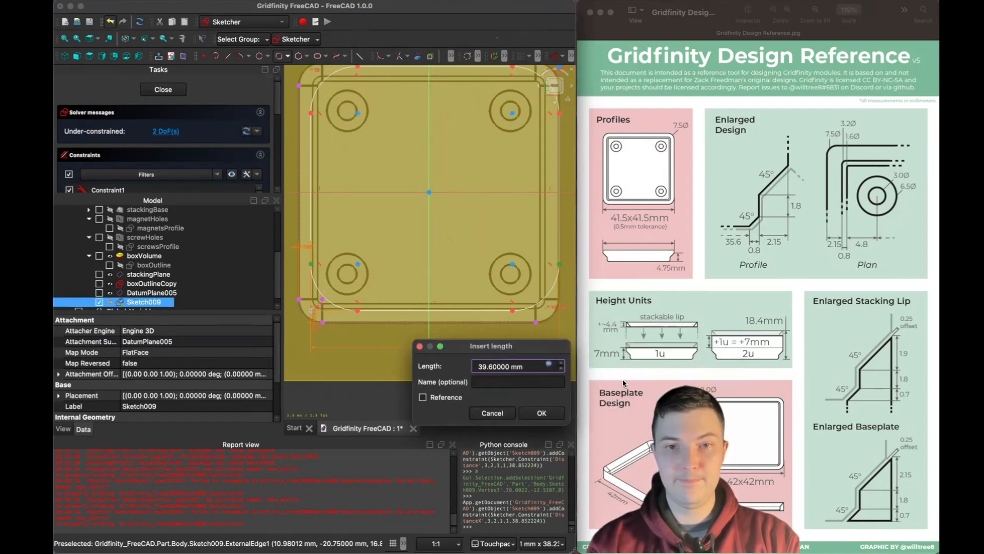
click(542, 414)
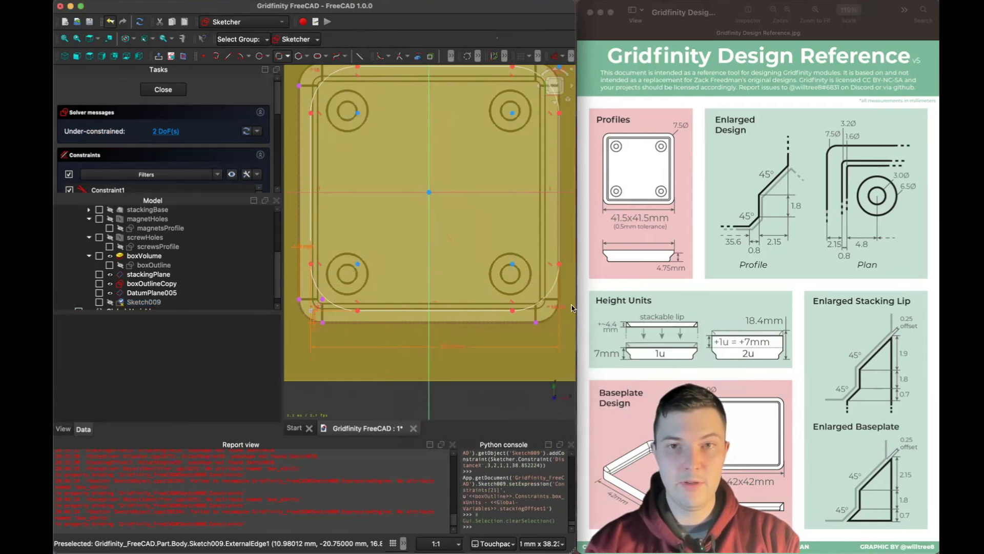
Dimension the rounded profile's overall height between its lower-right and upper-right arc endpoints, placing it to the right of the box
mouse_move(533, 358)
middle_down()
mouse_move(439, 341)
mouse_move(437, 360)
middle_up()
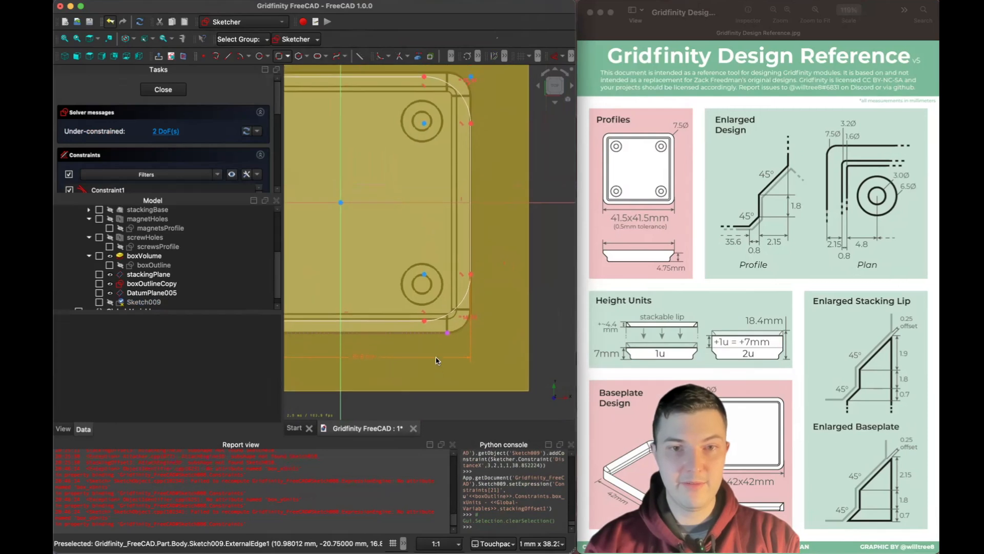
key(d)
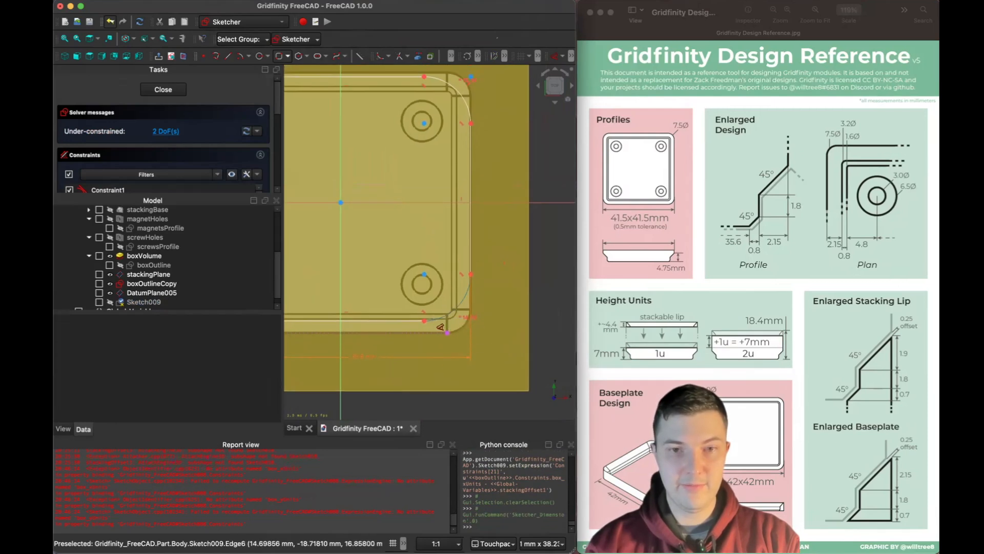
click(430, 326)
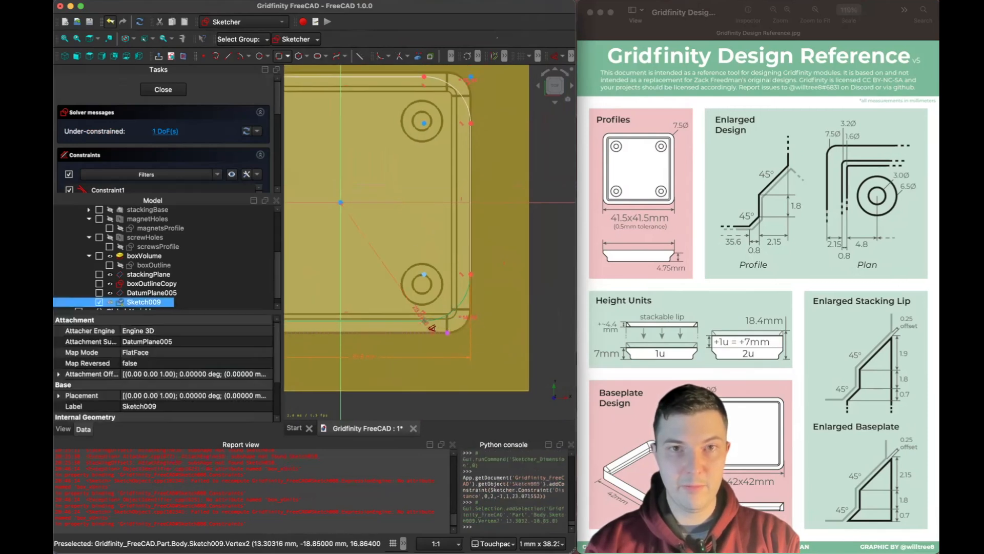
click(425, 77)
click(524, 182)
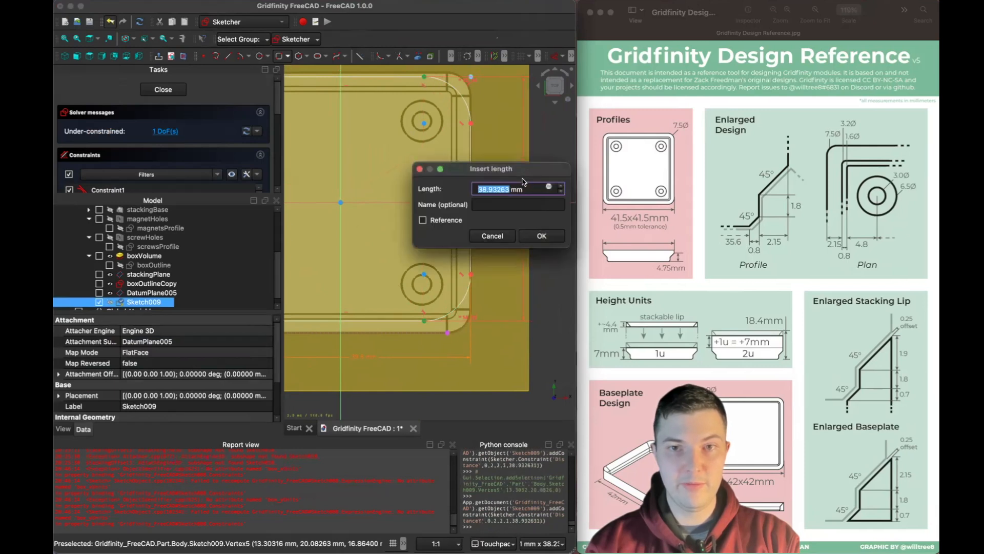
Set the profile's overall height to the expression <<boxOutline>>.Constraints.box_yUnits - <<Global-Variables>>.stackingOffset1
key(equal)
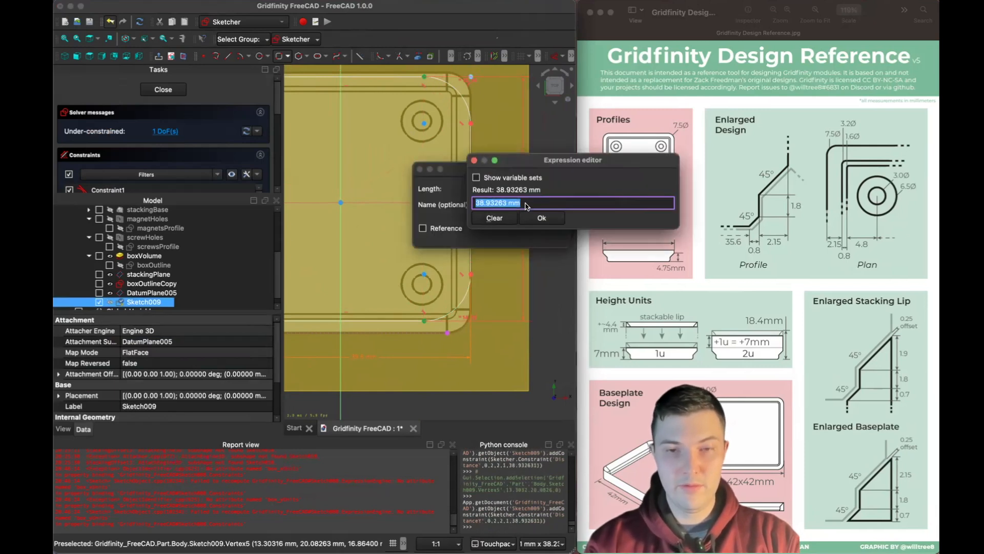
text(box)
key(Down)
key(Return)
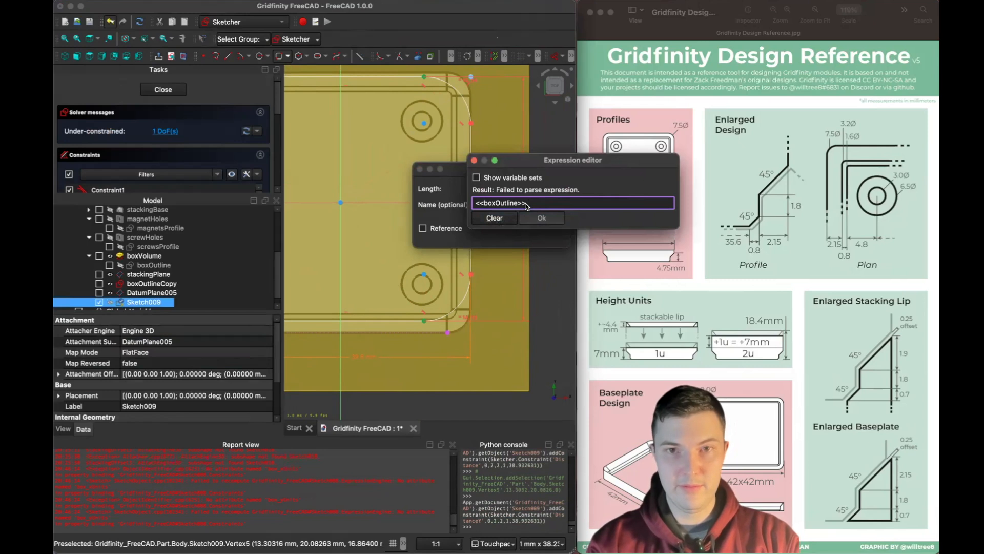
text(.Constraints.)
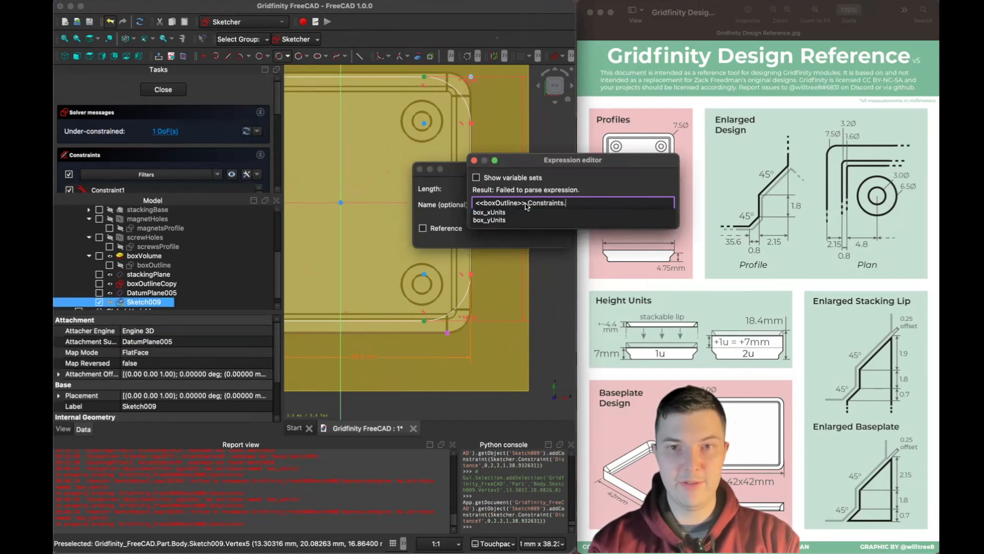
key(Down)
key(Down)
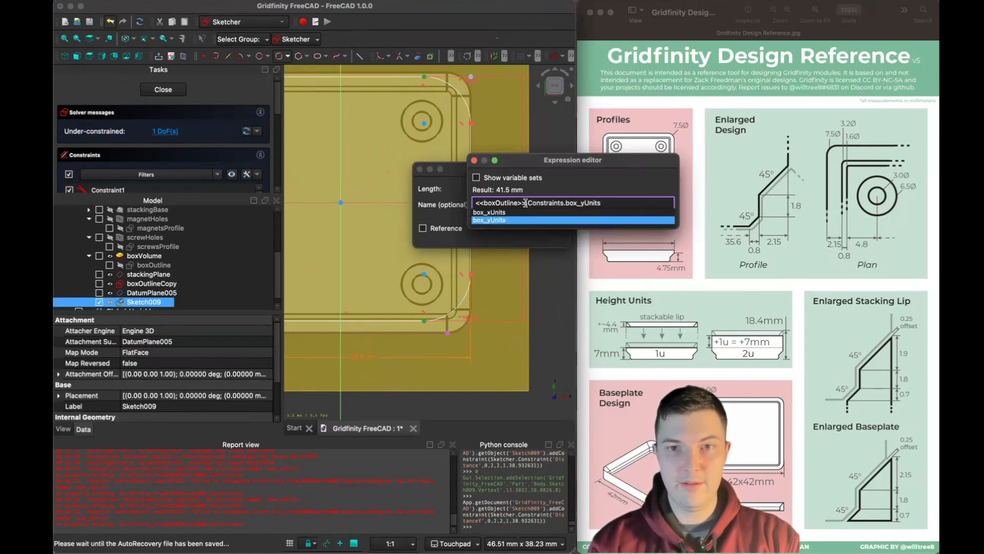
key(Return)
text(- )
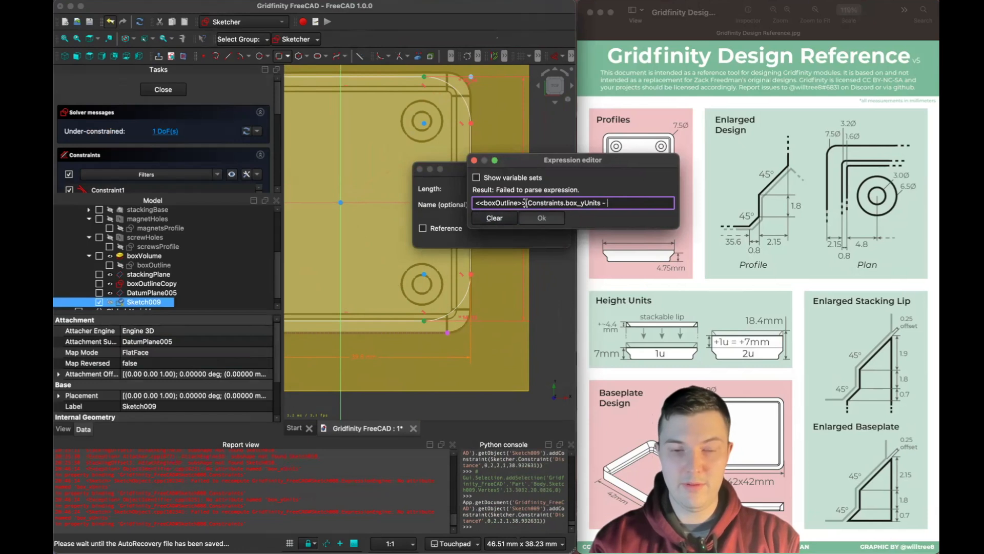
text(gl)
key(Return)
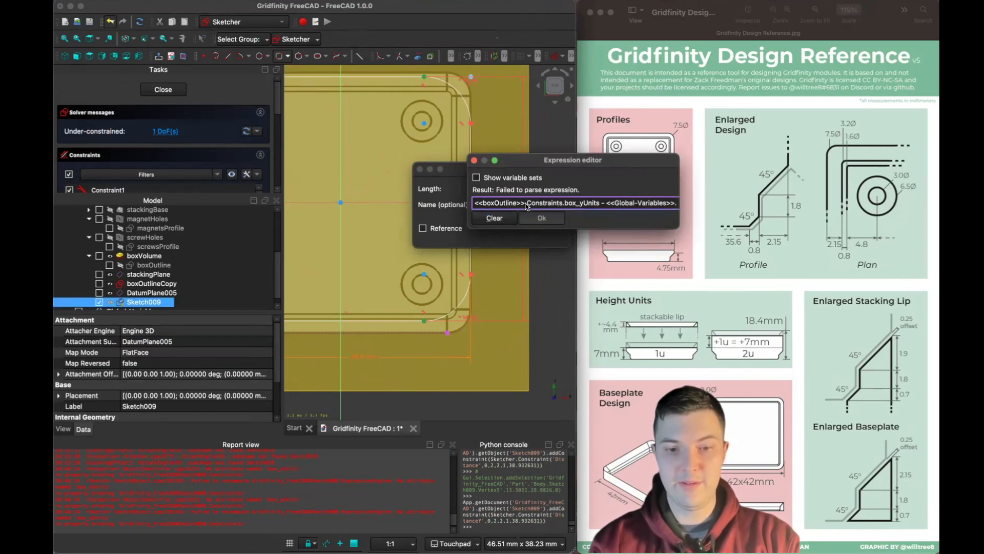
text(stackingOffset1)
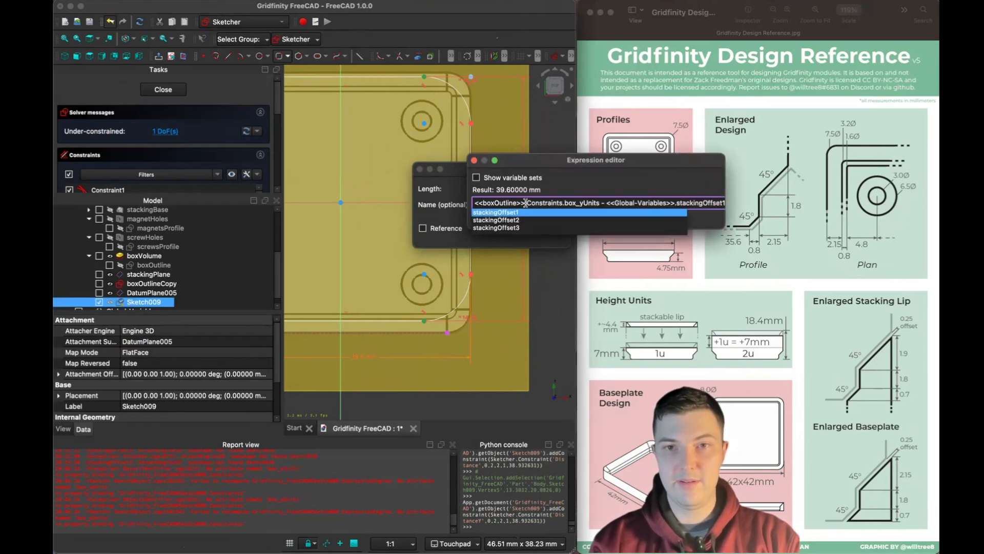
key(Return)
key(Return)
key(Return)
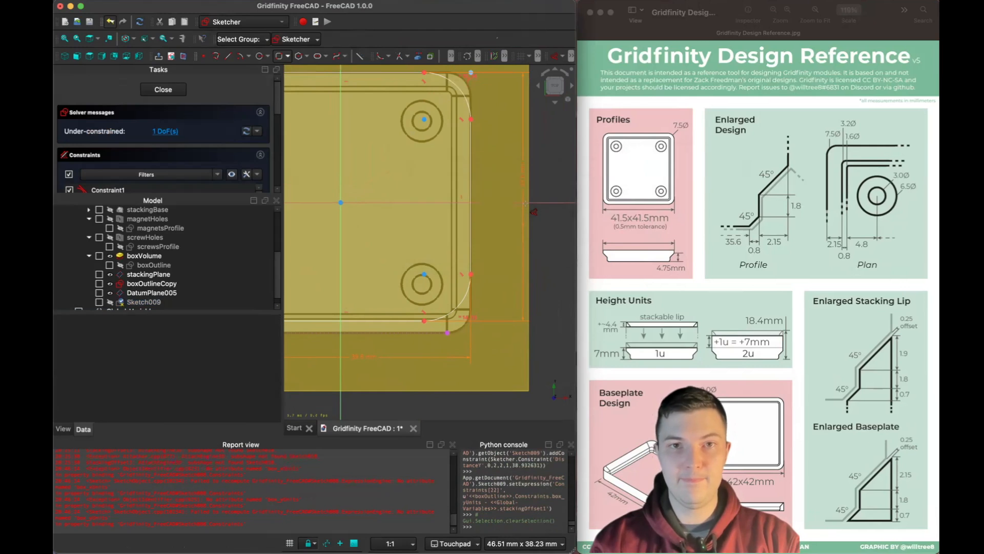
Change the profile's width expression to <<boxOutline>>.Constraints.box_xUnits - 2*<<Global-Variables>>.stackingOffset1
scroll(536, 282, down, 3)
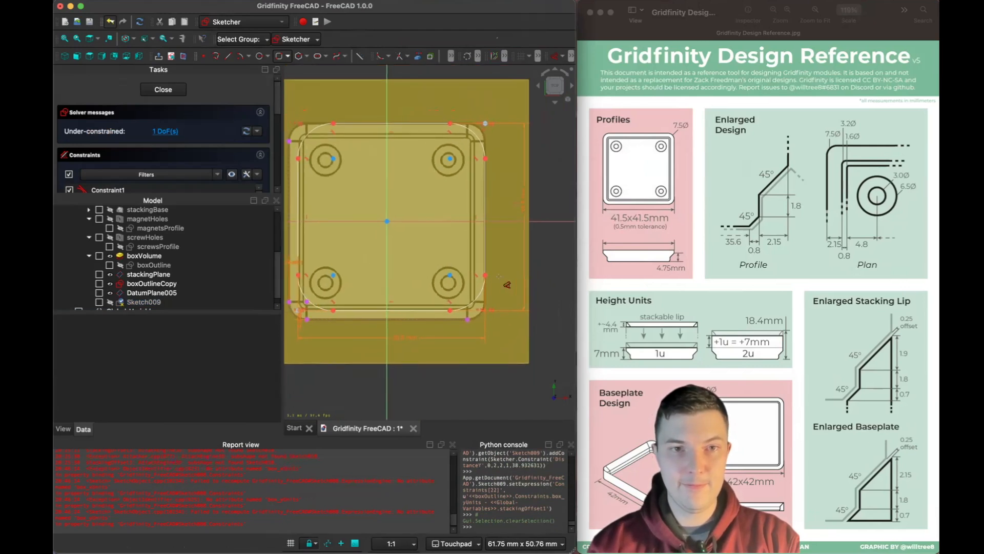
mouse_move(412, 250)
shift+middle_down()
mouse_move(467, 226)
mouse_move(457, 224)
shift+middle_up()
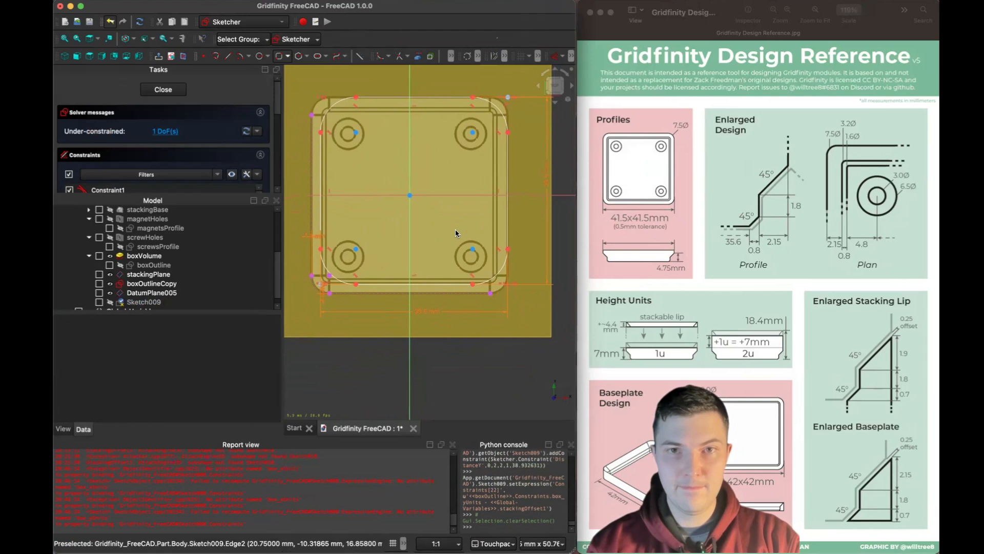
scroll(451, 229, up, 2)
scroll(451, 229, down, 2)
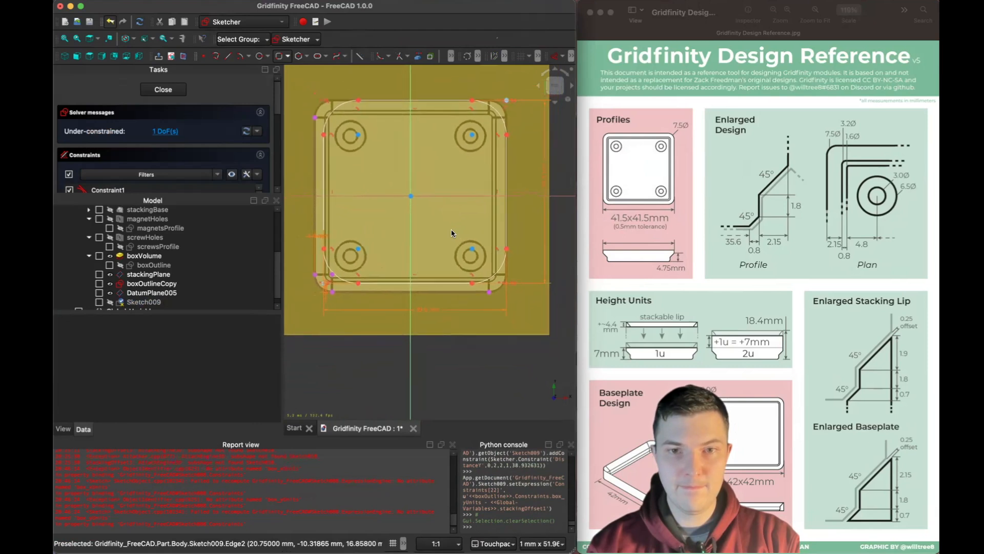
shift+middle_drag(375, 265, 369, 268)
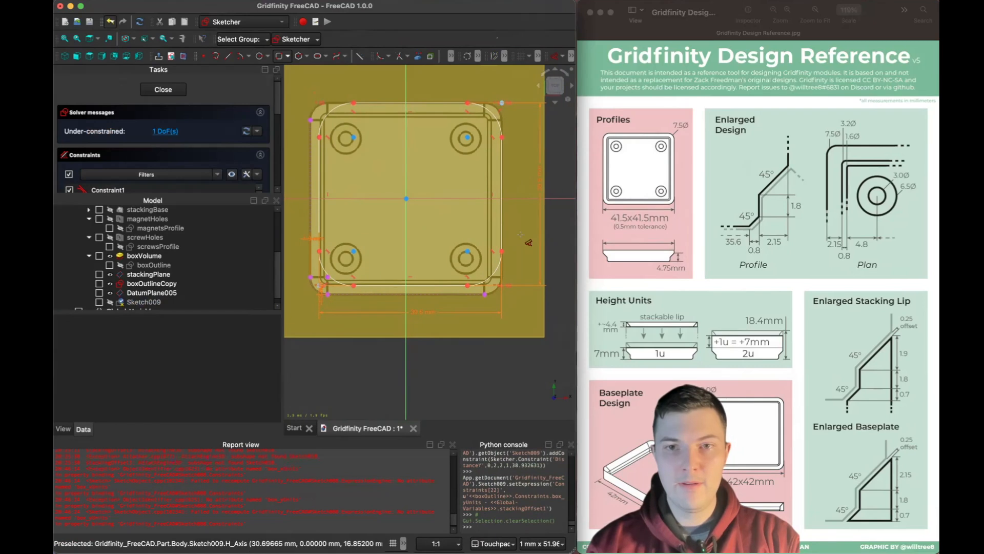
double_click(421, 310)
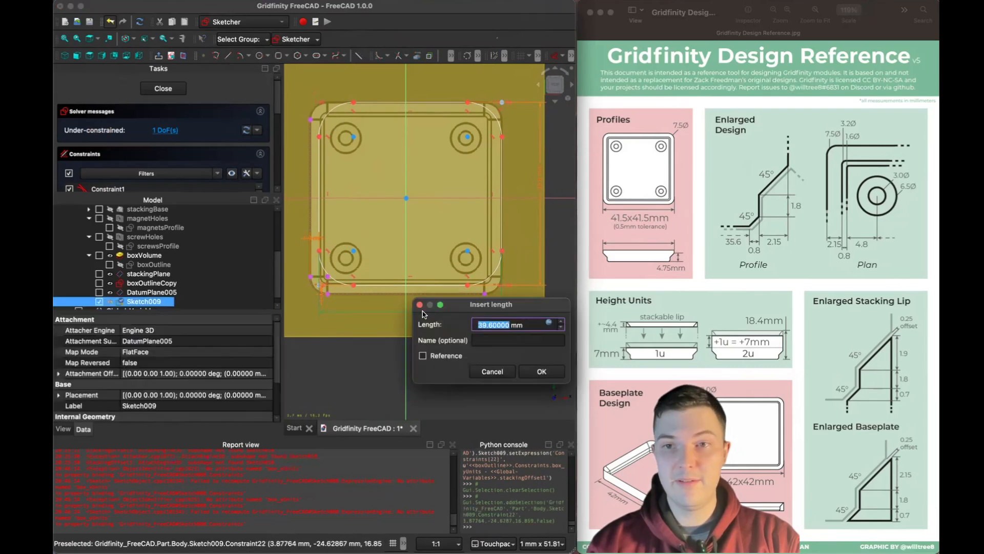
click(549, 324)
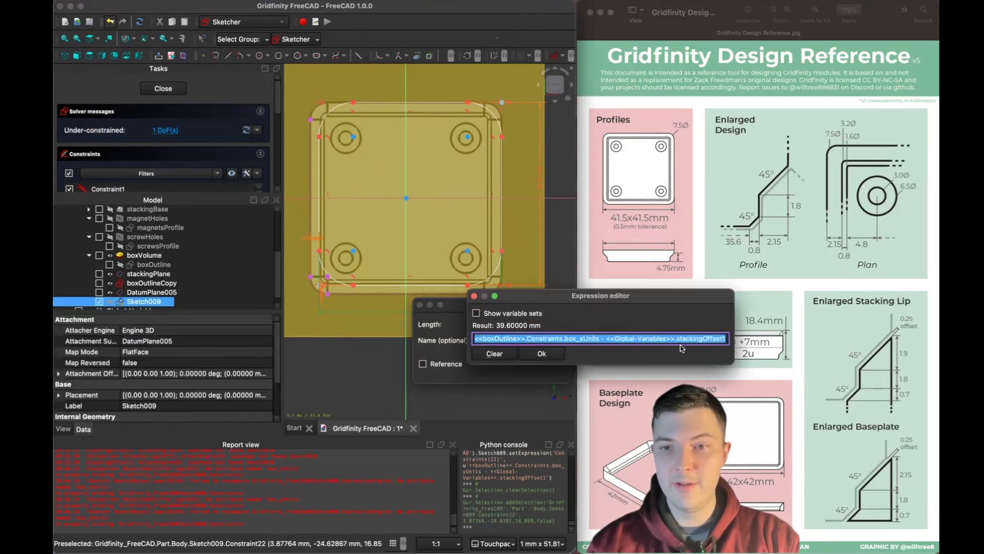
click(605, 340)
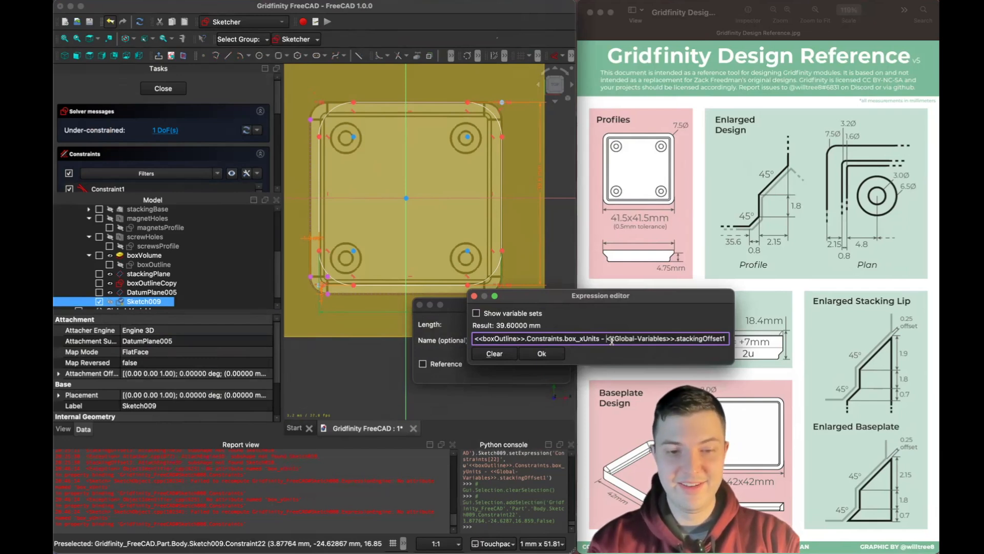
text(2*)
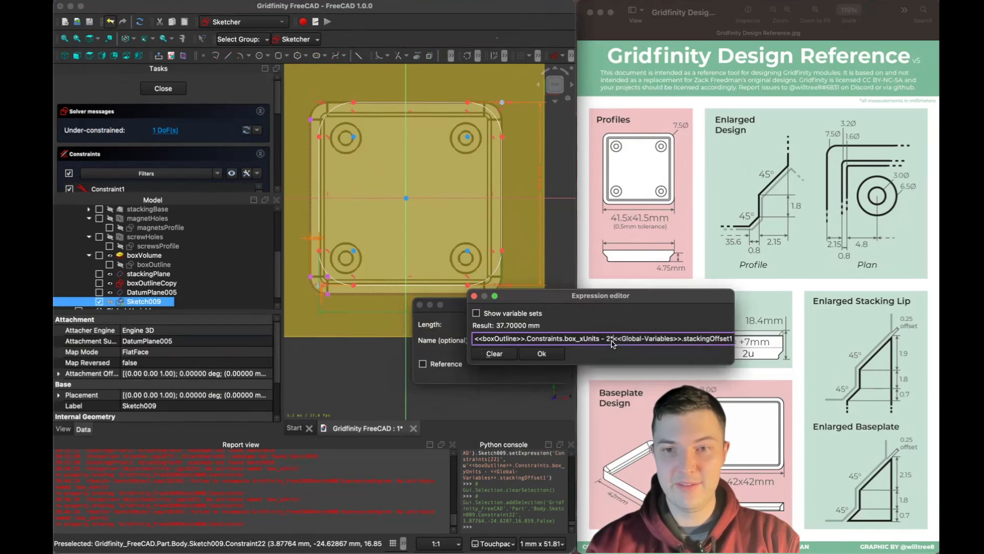
click(544, 354)
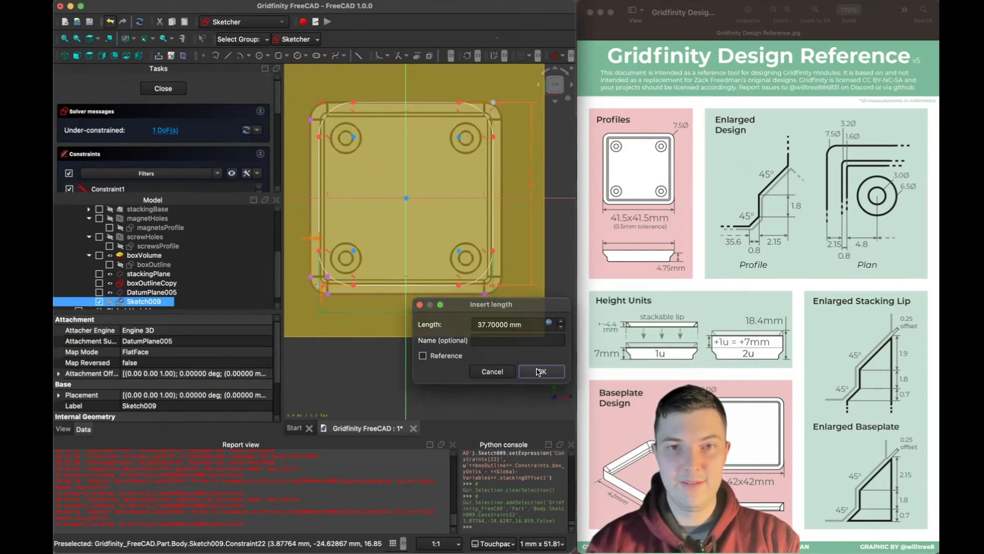
click(541, 371)
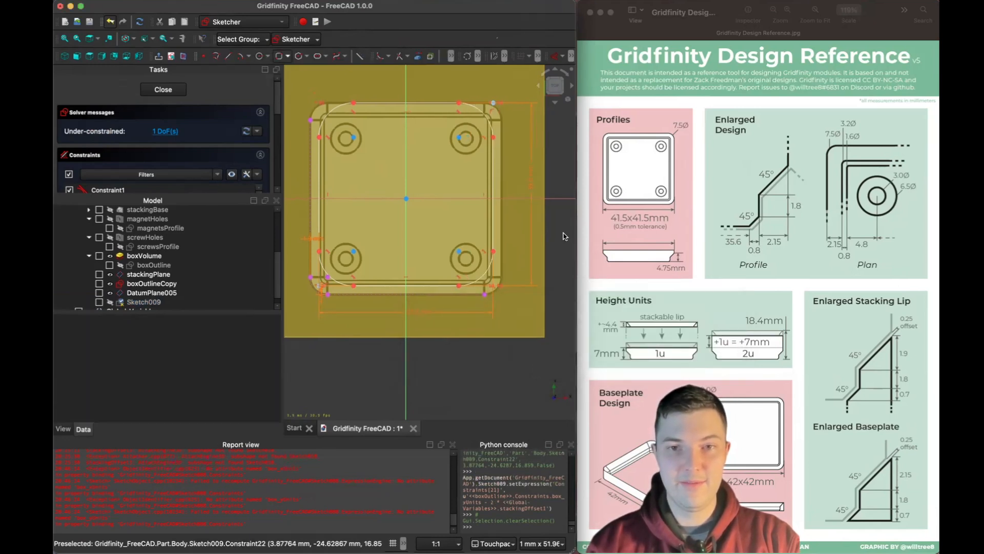
Change the profile's height expression to <<boxOutline>>.Constraints.box_yUnits - 2*<<Global-Variables>>.stackingOffset1
double_click(537, 188)
click(548, 193)
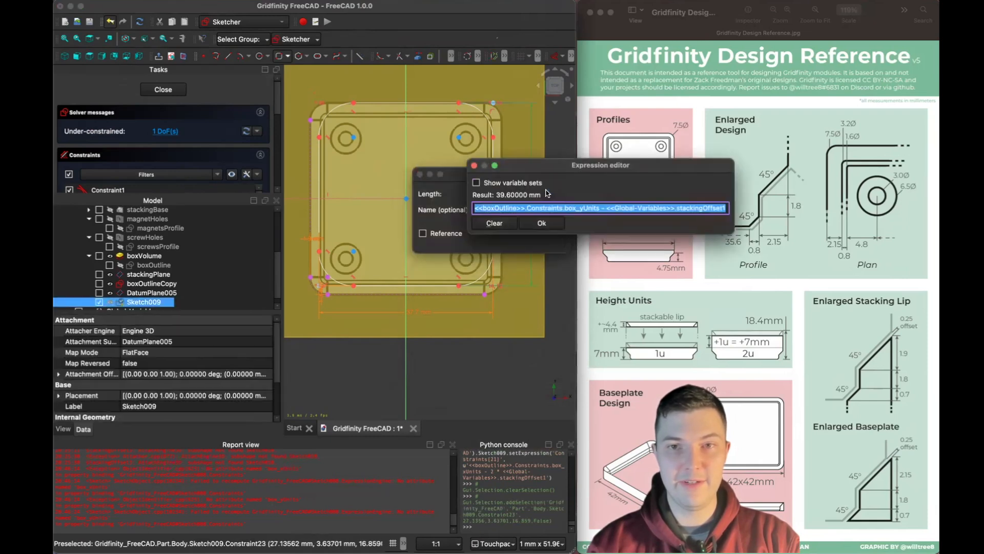
click(607, 209)
text(2*)
key(Return)
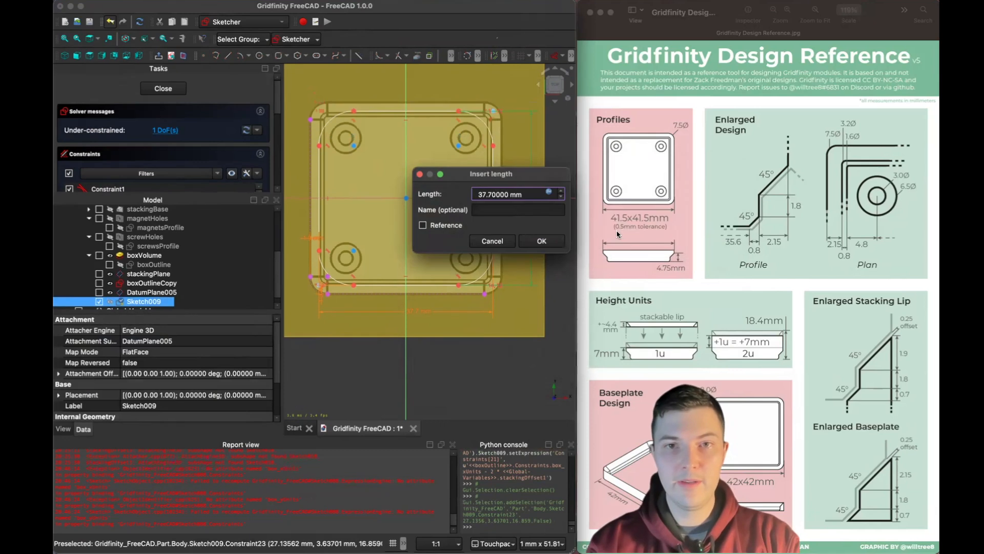
key(Return)
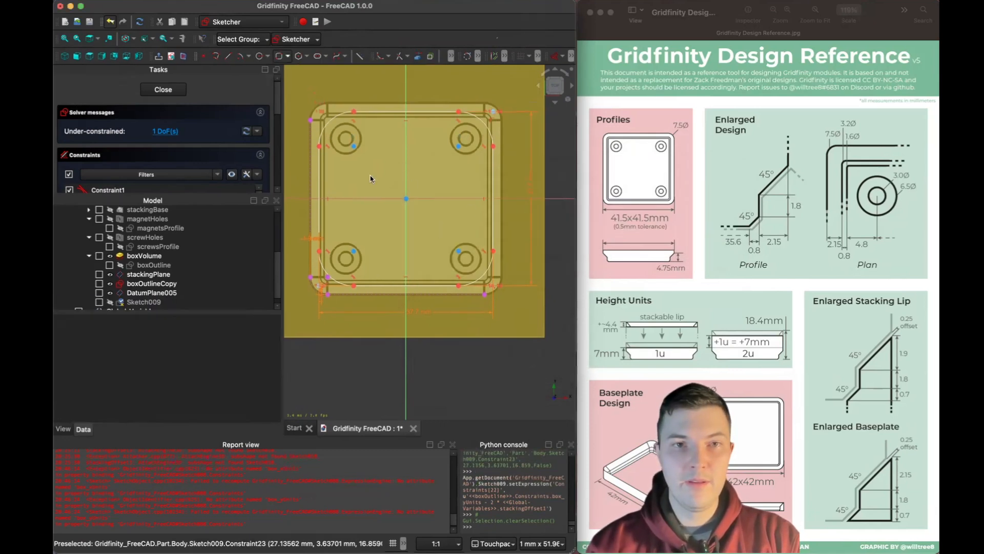
Constrain the diameter of the profile's upper-left corner arc to <<Global-Variables>>.Base_filletDiameter2 and close the sketch
key(k)
key(o)
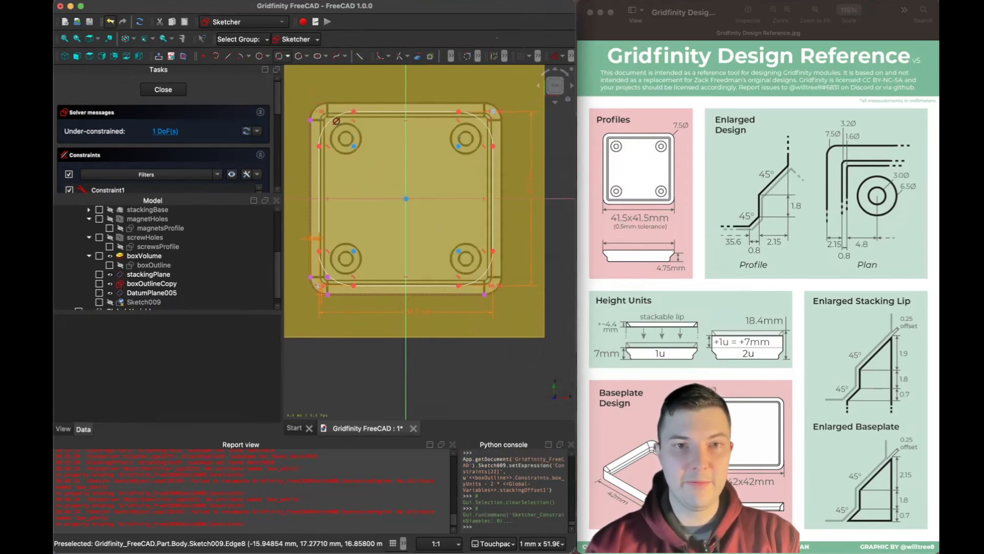
click(329, 119)
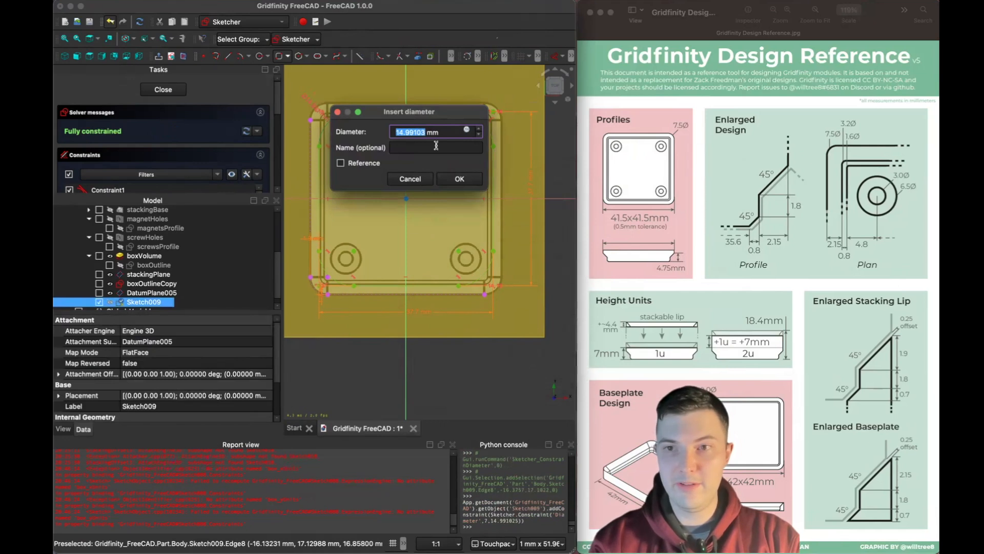
key(equal)
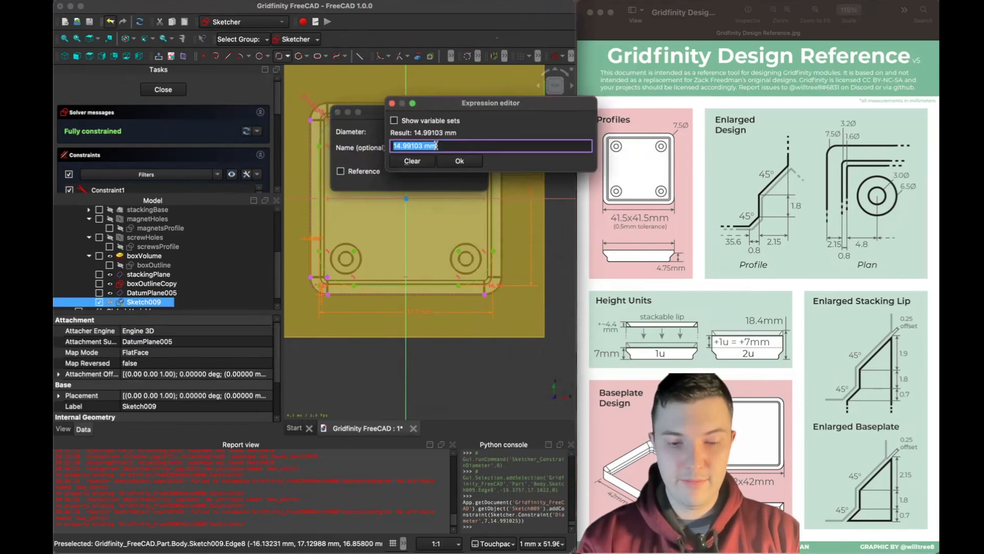
text(gl)
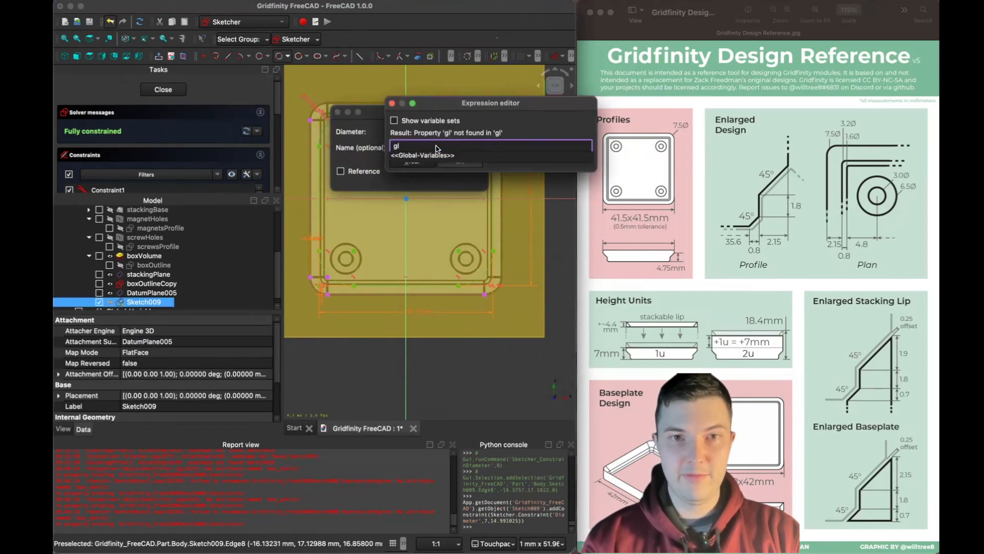
key(Return)
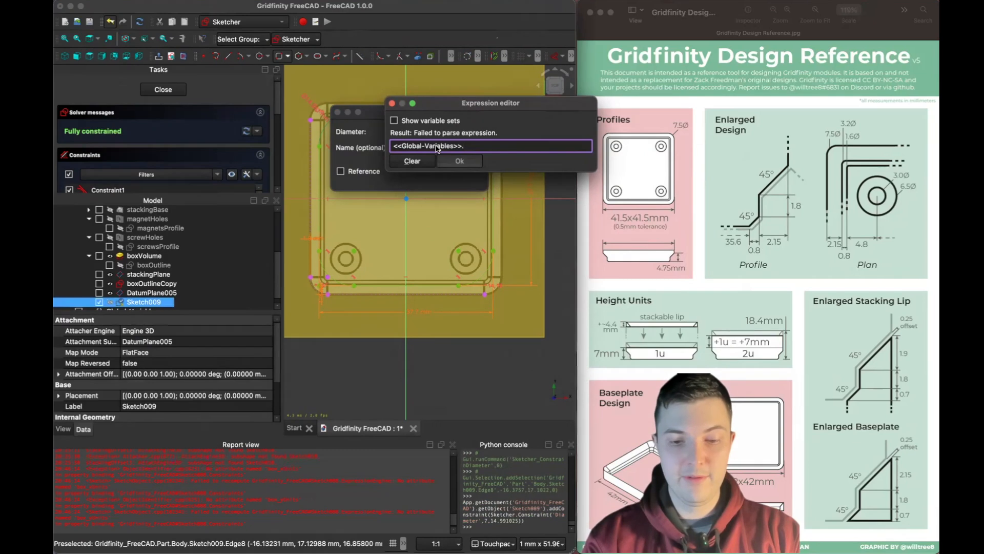
text(fil)
key(Down)
key(Down)
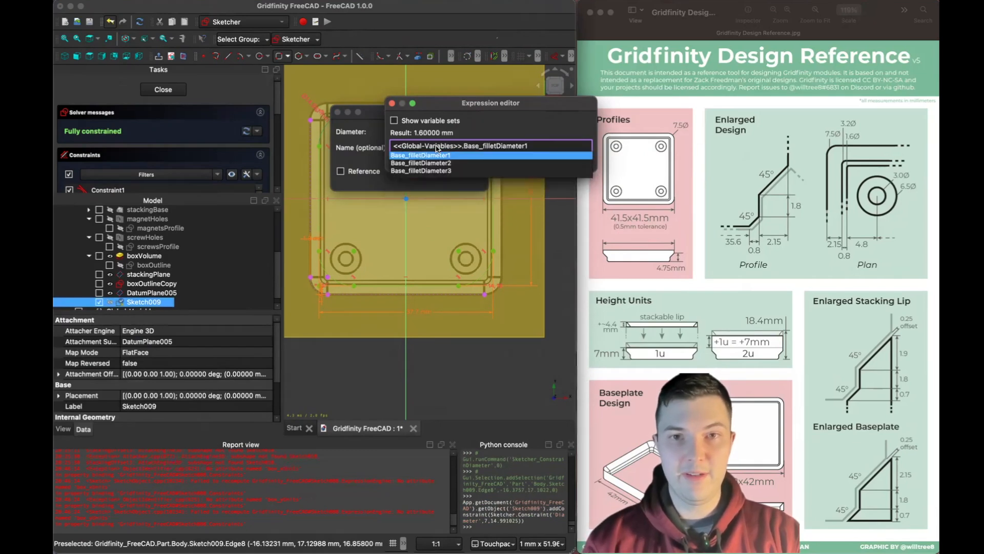
key(Return)
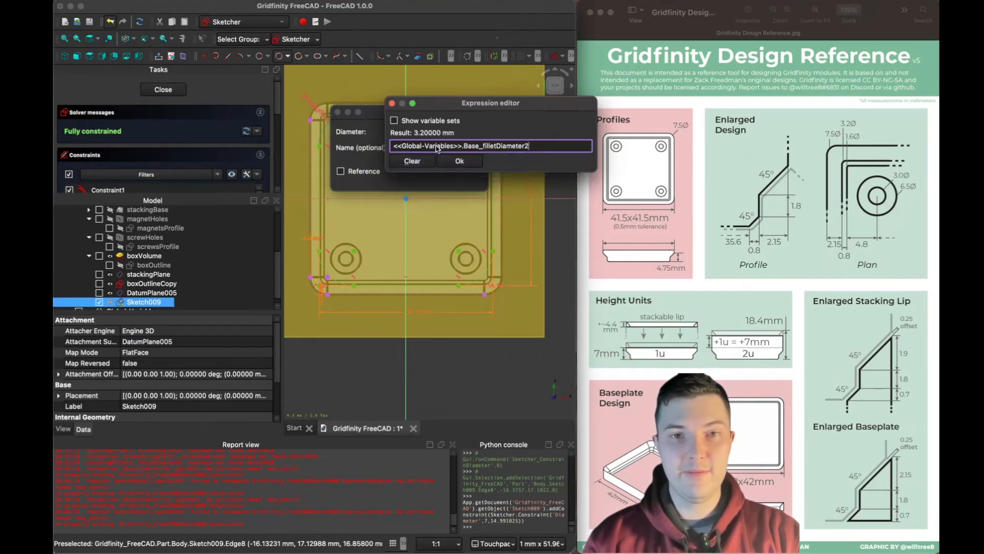
key(Return)
key(Return)
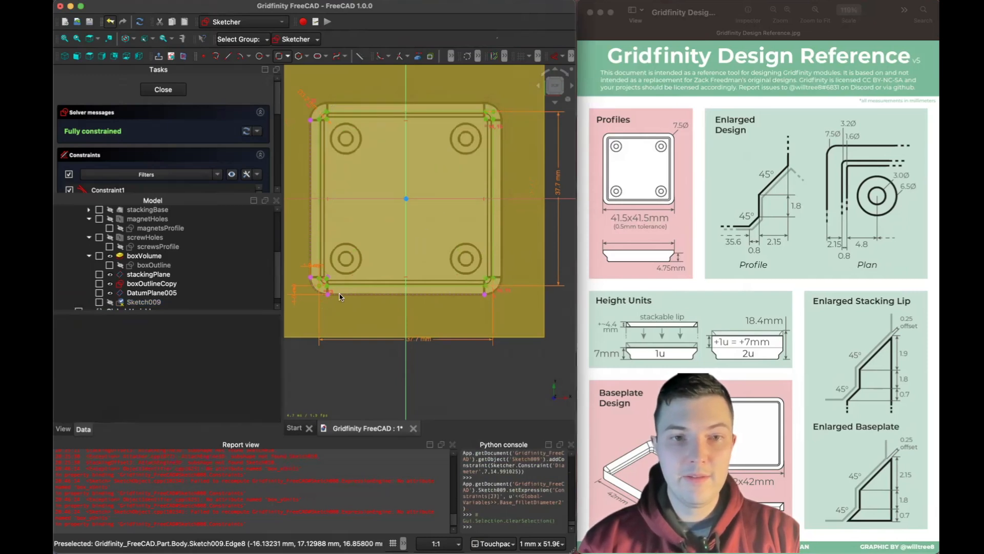
click(162, 90)
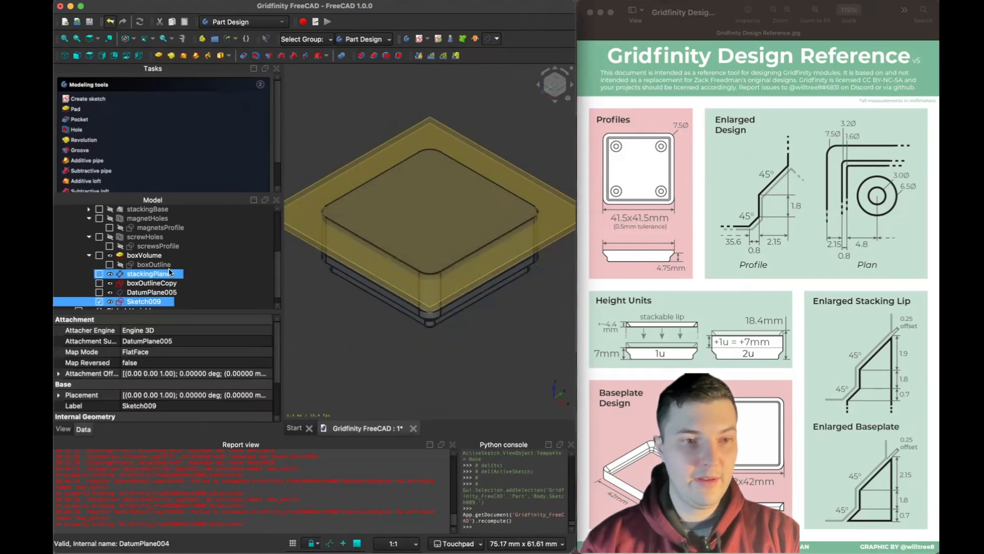
Rename the datum plane DatumPlane005 as stackingOffset1
scroll(153, 287, down, 1)
click(160, 284)
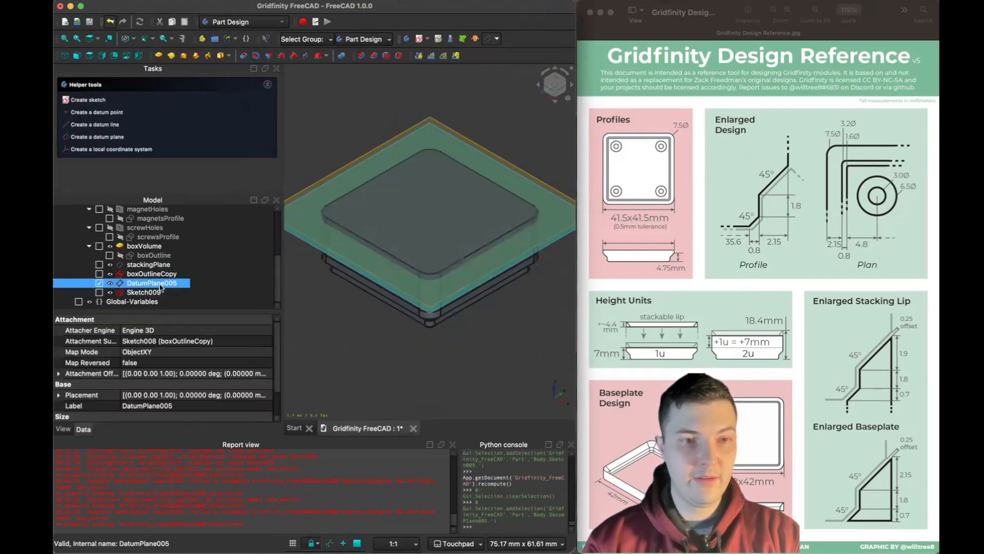
click(160, 284)
text(stack)
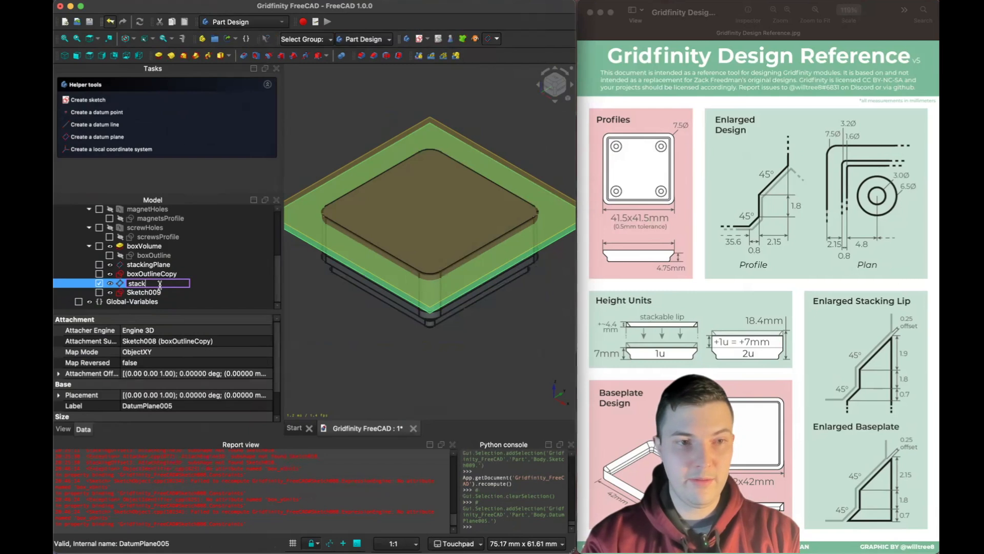
text(ingOffset1)
key(Return)
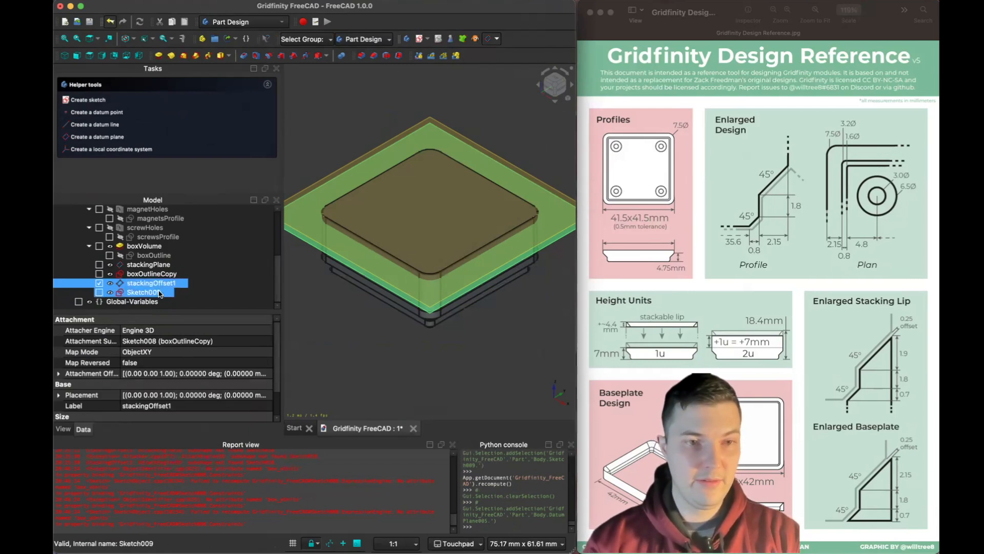
Rename the sketch on the stackingOffset1 plane as stackingProfile1
click(160, 294)
click(160, 293)
text(sta)
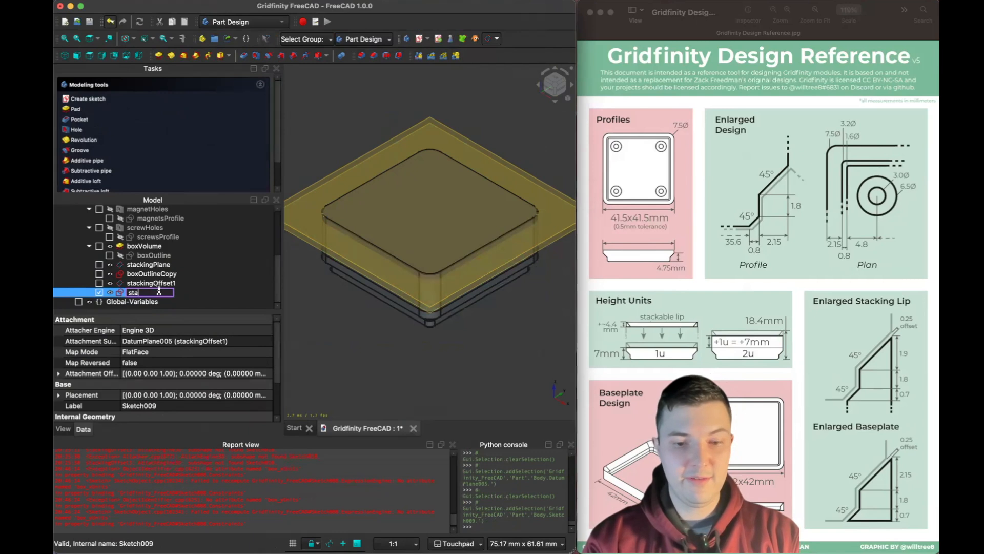
text(ckingProfile1)
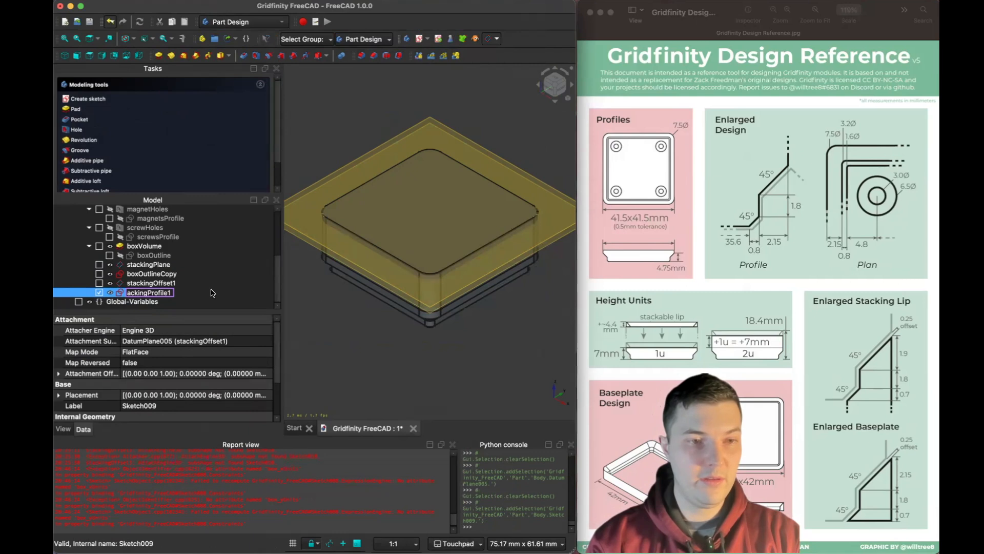
key(Return)
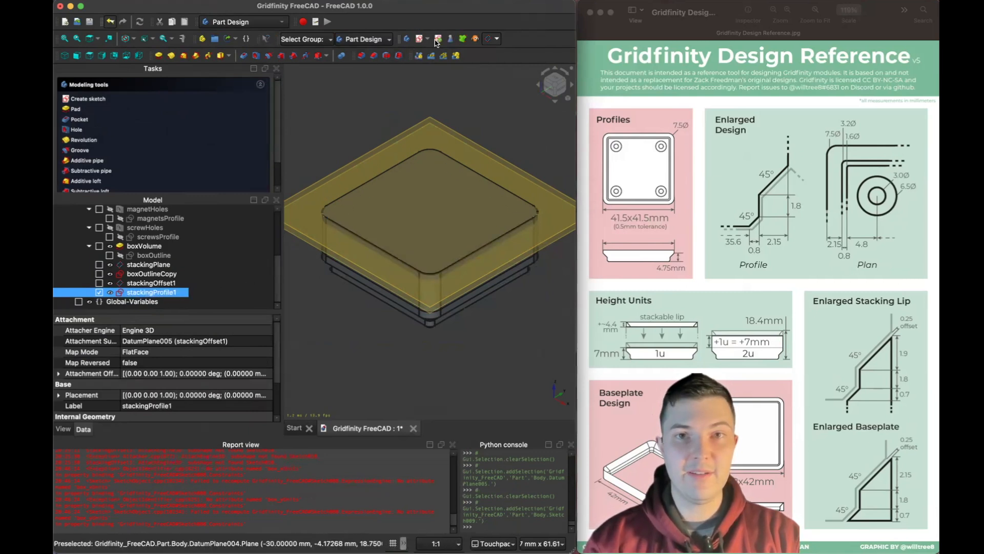
Create a datum plane attached to the stackingProfile1 sketch in Object's XY mode
click(496, 38)
click(497, 53)
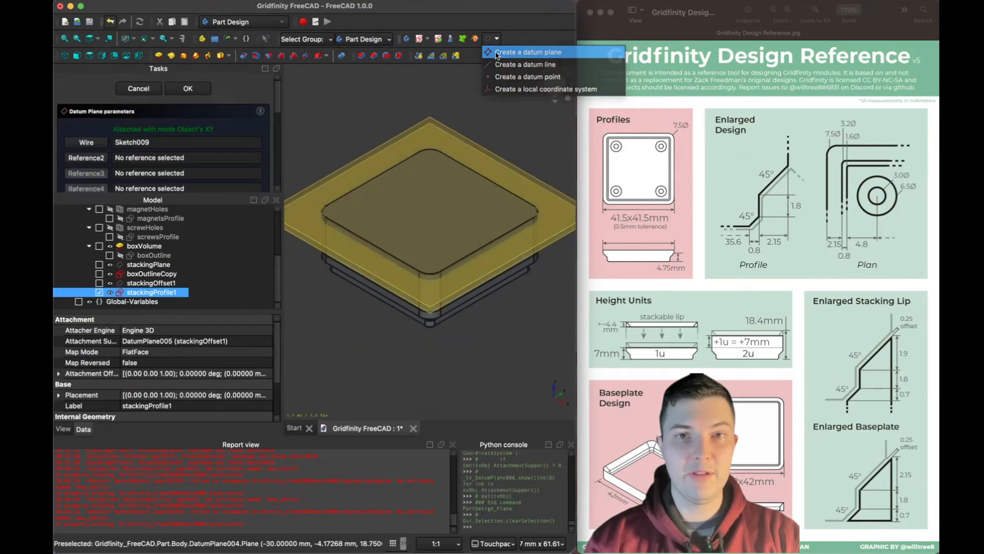
scroll(87, 117, down, 10)
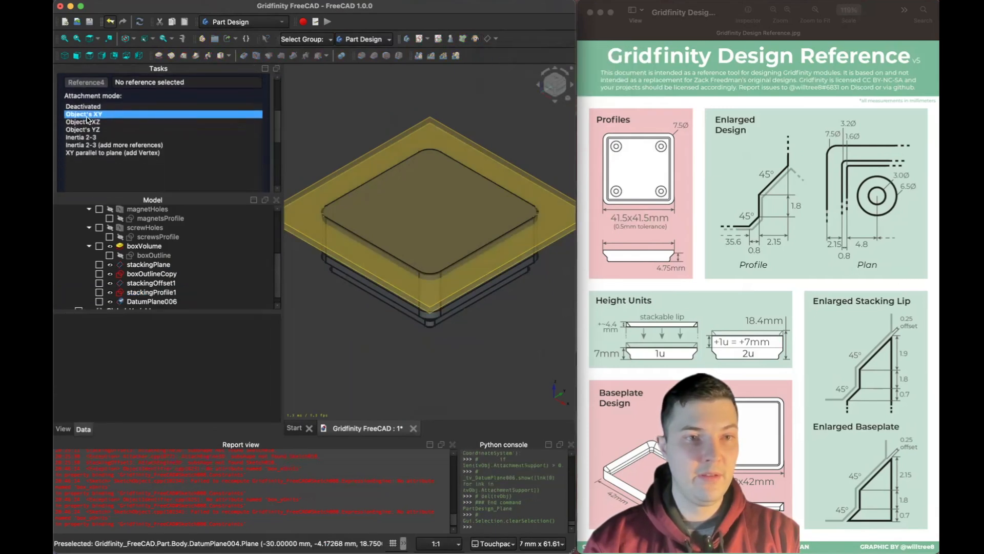
scroll(73, 181, down, 3)
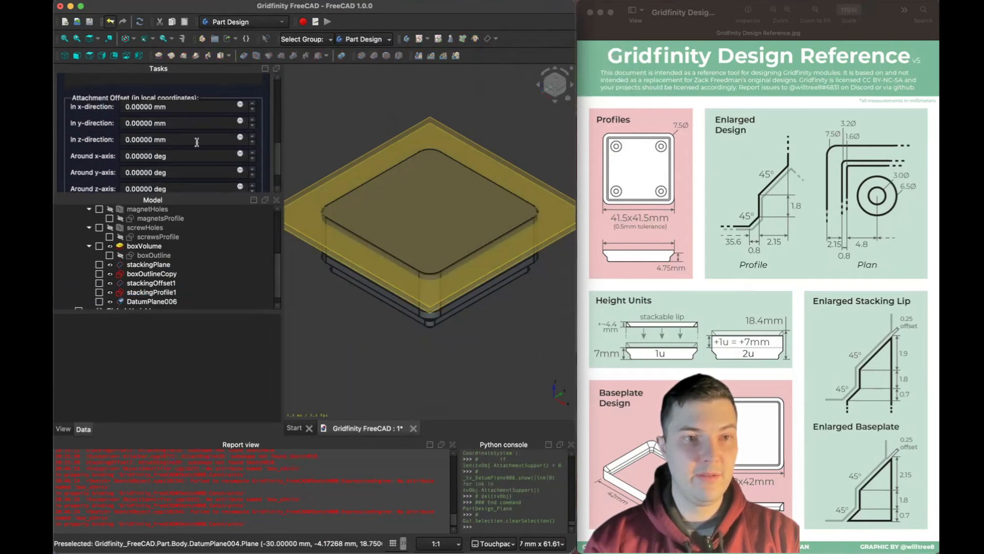
Set the new plane's z-direction attachment offset to -1.8 mm through a negated Global-Variables stacking variable and accept the plane
click(239, 138)
text(-gl)
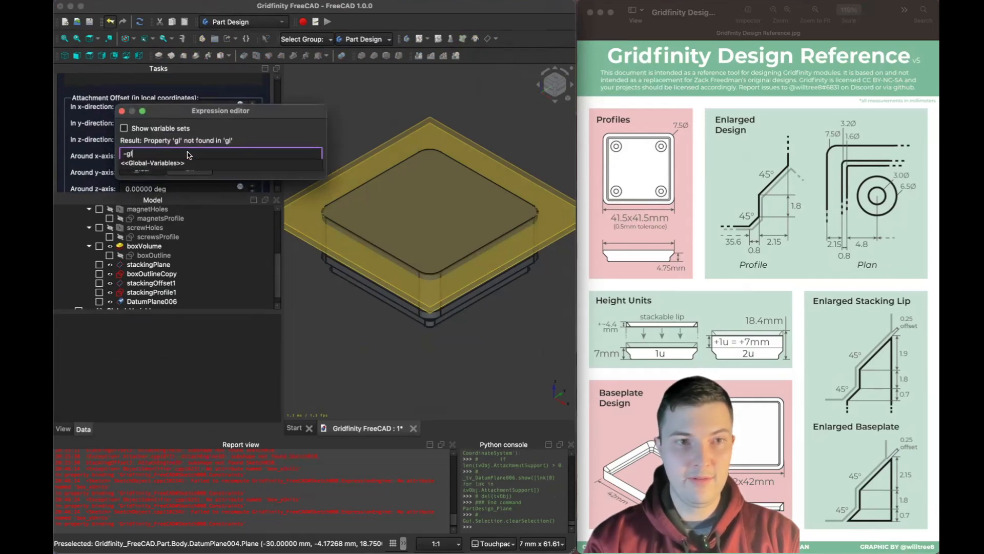
key(Down)
key(Return)
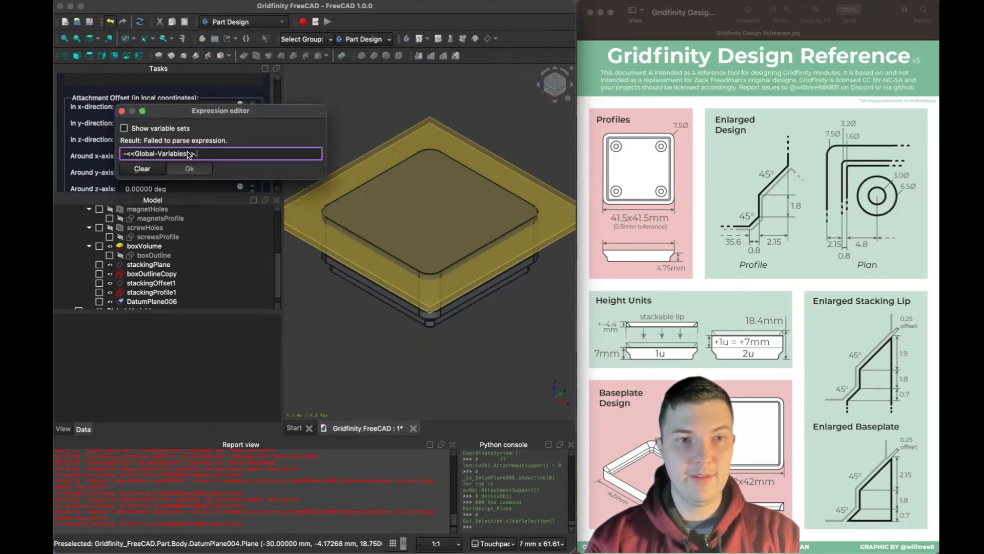
text(sta)
key(Down)
key(Down)
key(Return)
key(Return)
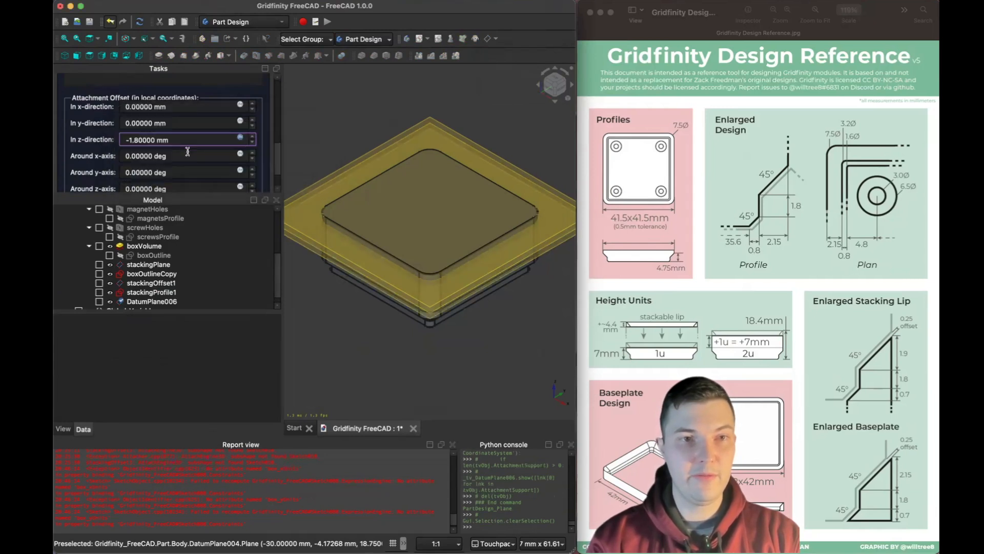
key(Return)
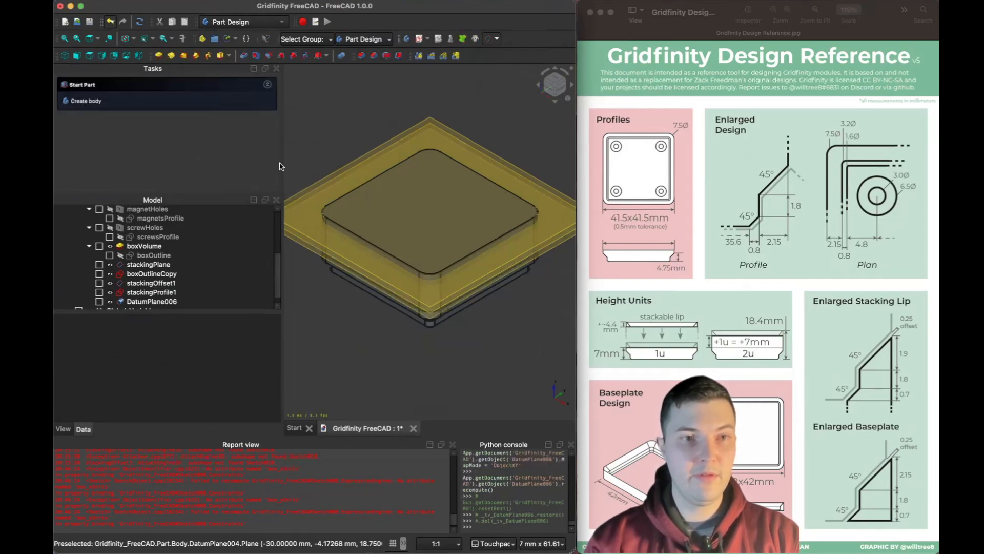
Rename the datum plane DatumPlane006 as stackingOffset2
click(152, 303)
click(152, 303)
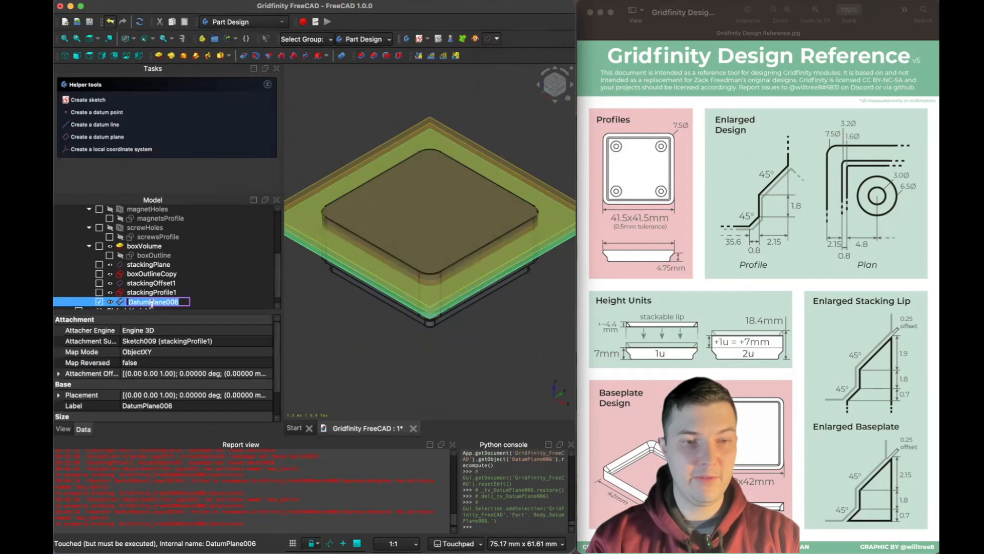
text(stackingO)
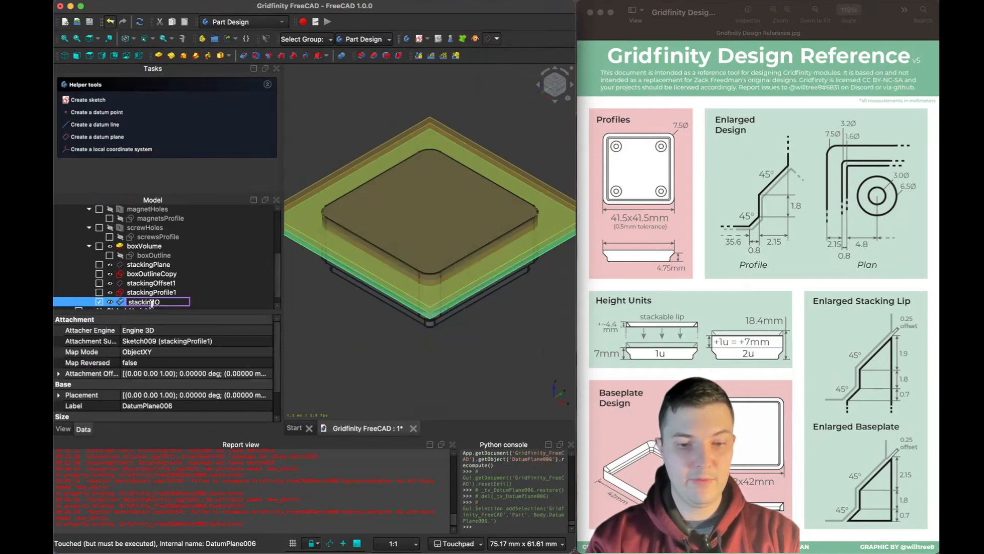
text(ffset2)
key(Return)
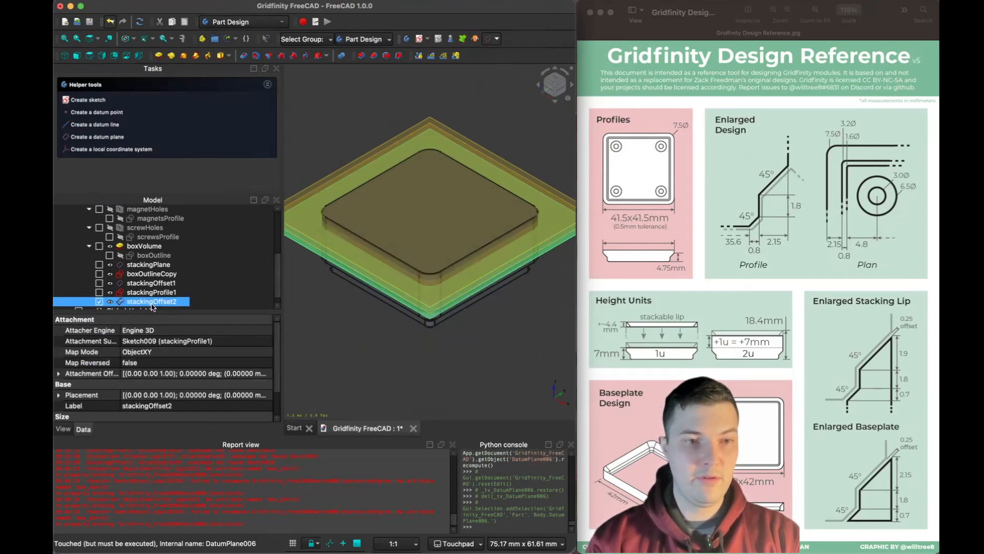
Create a sketch on stackingOffset2, show it in section view, carbon-copy stackingProfile1 into it, and close the sketch
click(97, 100)
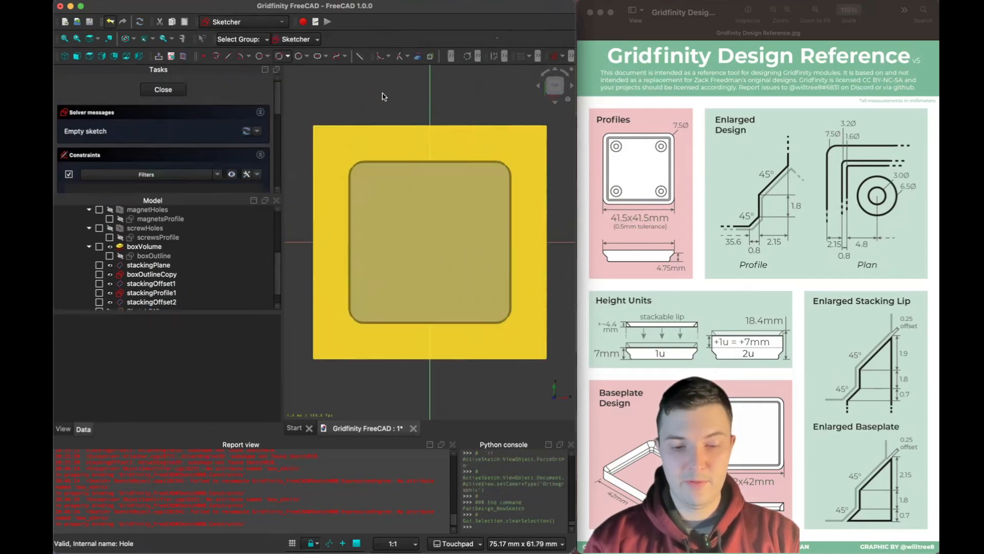
click(183, 56)
key(g)
key(w)
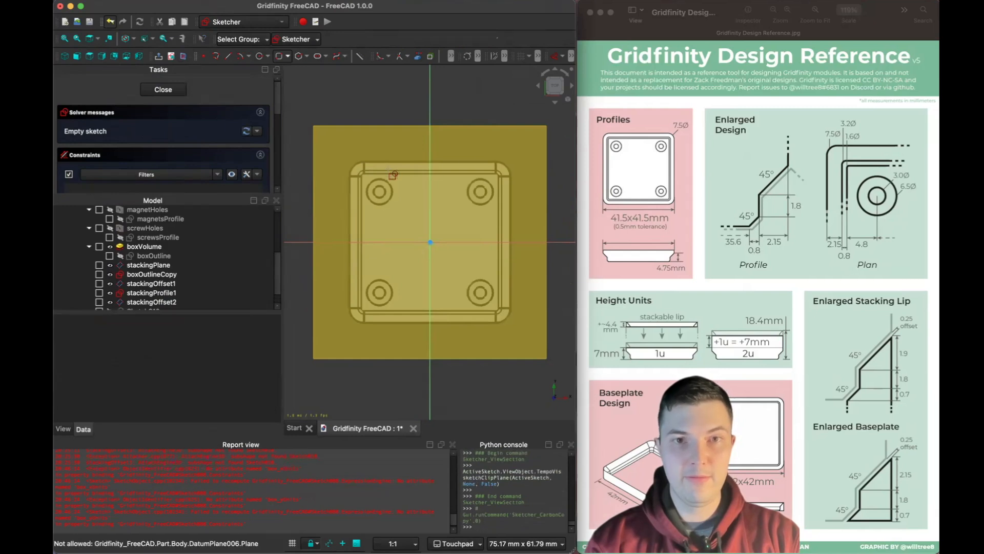
click(155, 292)
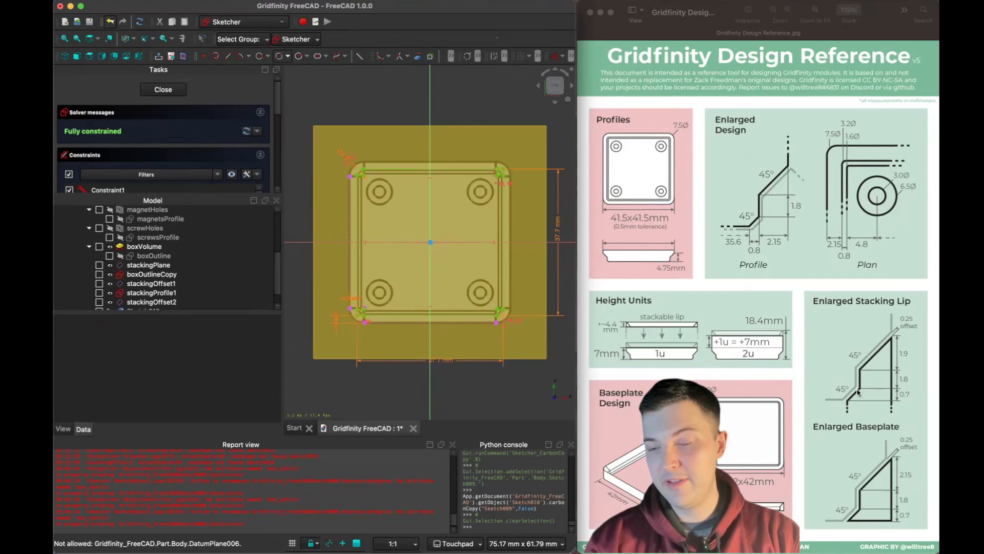
click(167, 92)
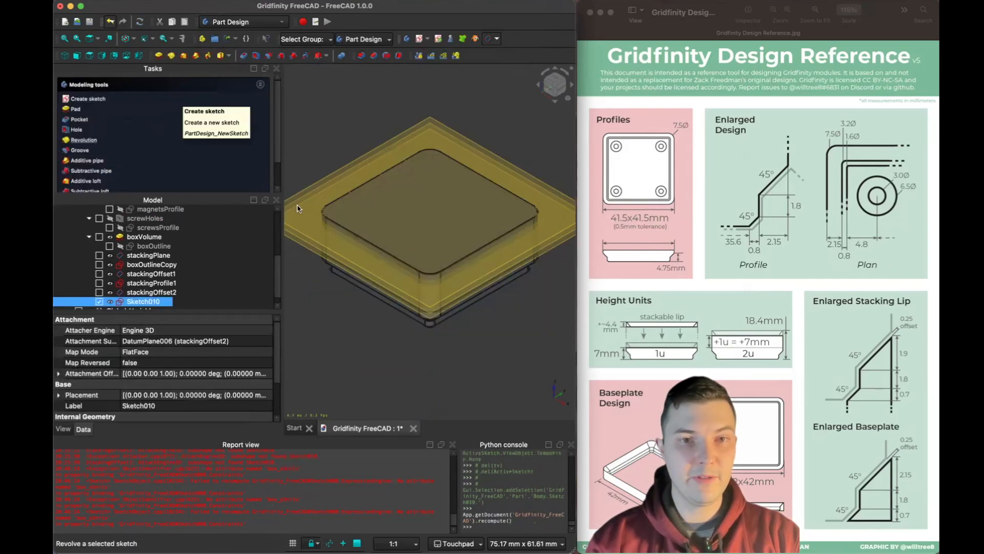
Rename the sketch on the stackingOffset2 plane as stackingProfile2
click(138, 302)
text(stac)
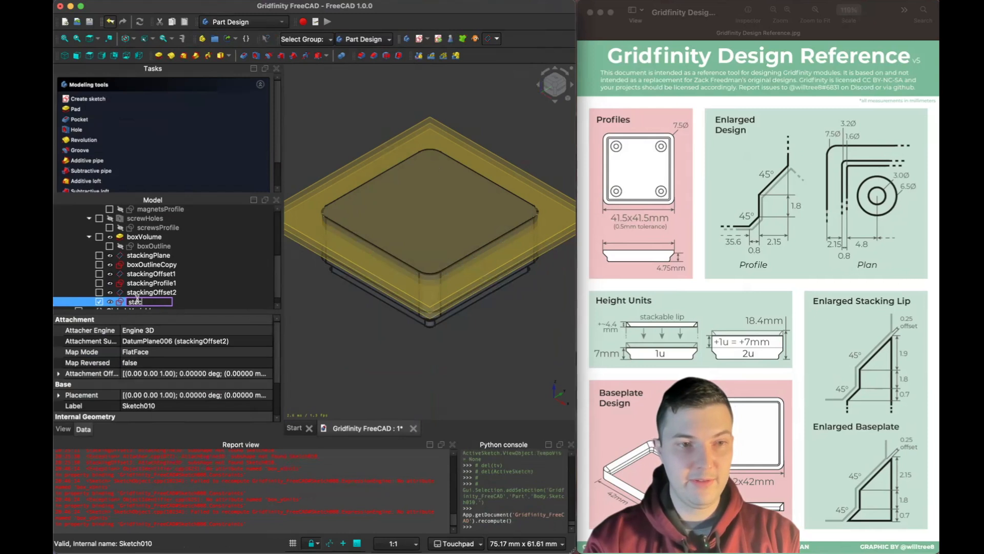
text(kingProfile)
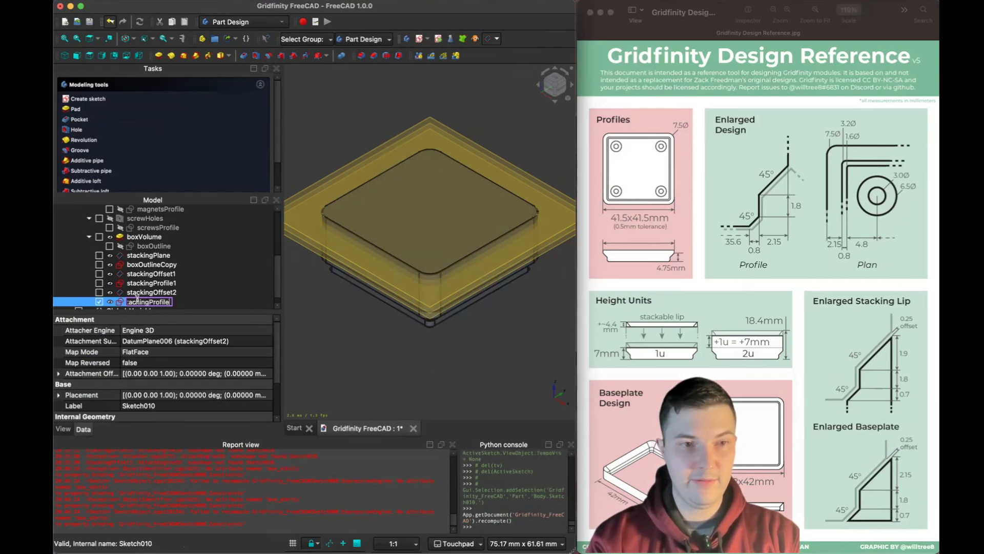
text(2)
key(Return)
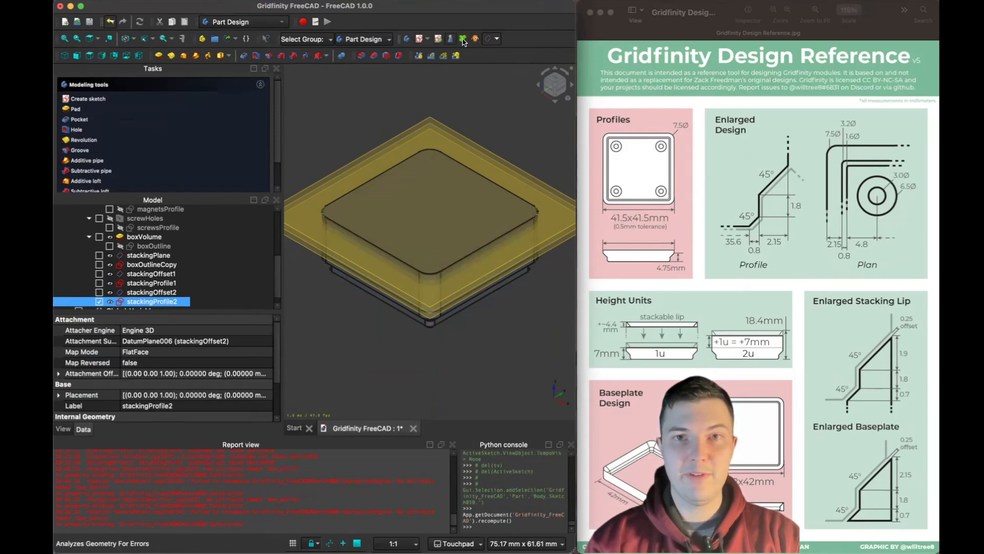
Create a datum plane attached to stackingProfile2 with its z-direction offset set to -<<Global-Variables>>.stackingOffset3, and accept it
click(490, 41)
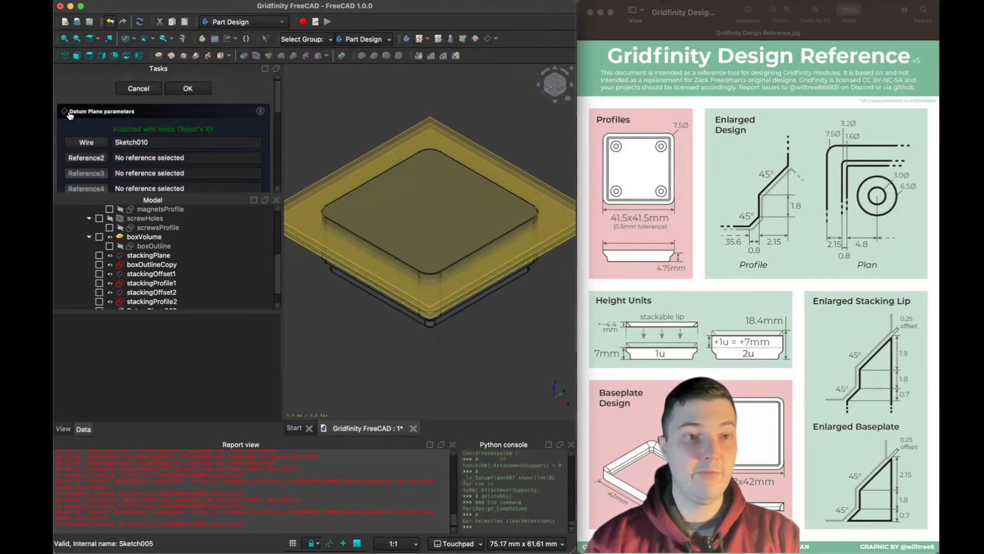
scroll(85, 117, down, 5)
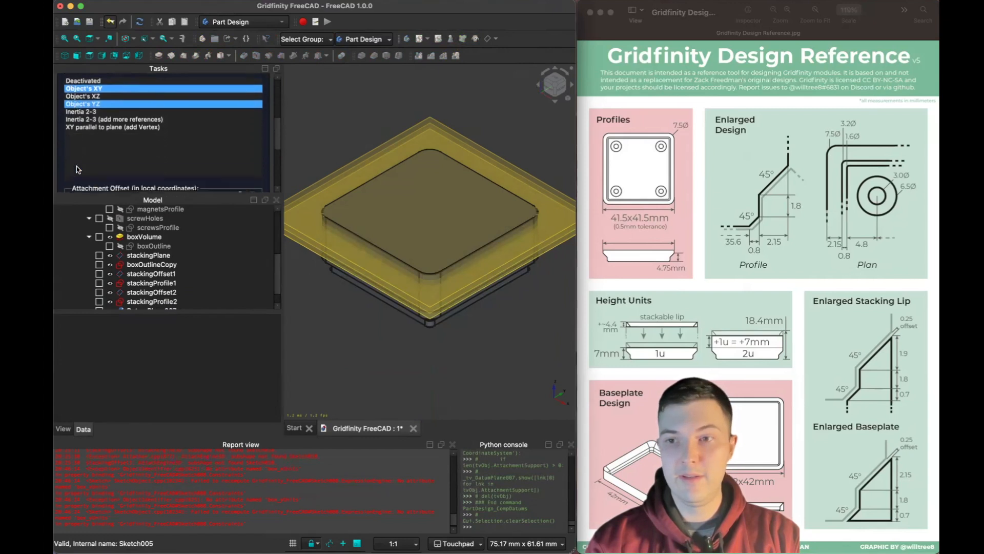
scroll(77, 169, down, 5)
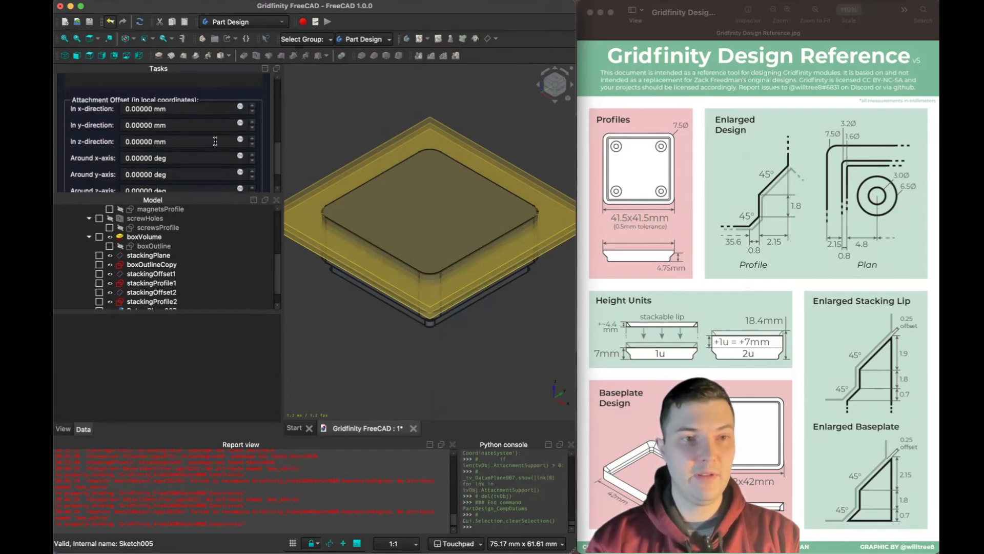
click(240, 141)
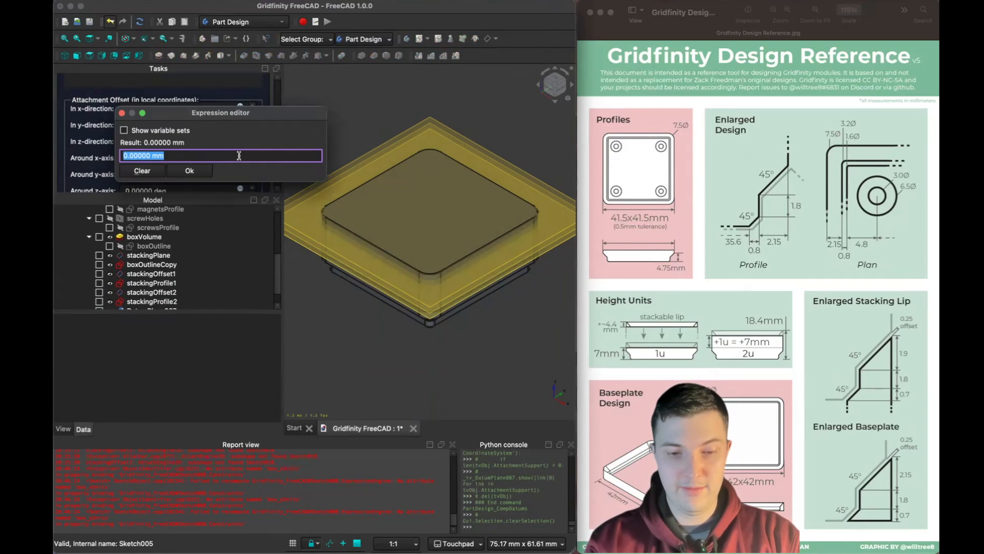
key(BackSpace)
text(-gl)
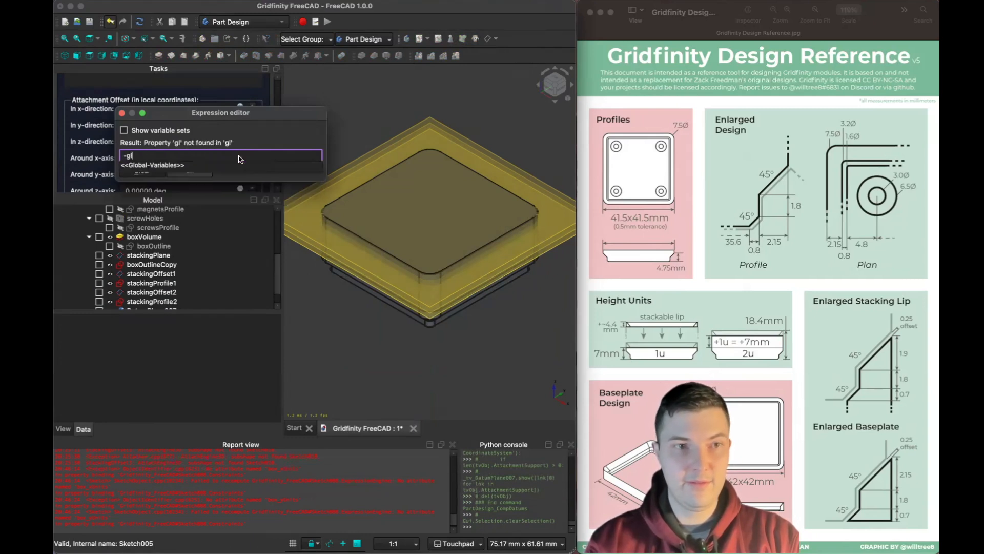
key(Return)
text(.st)
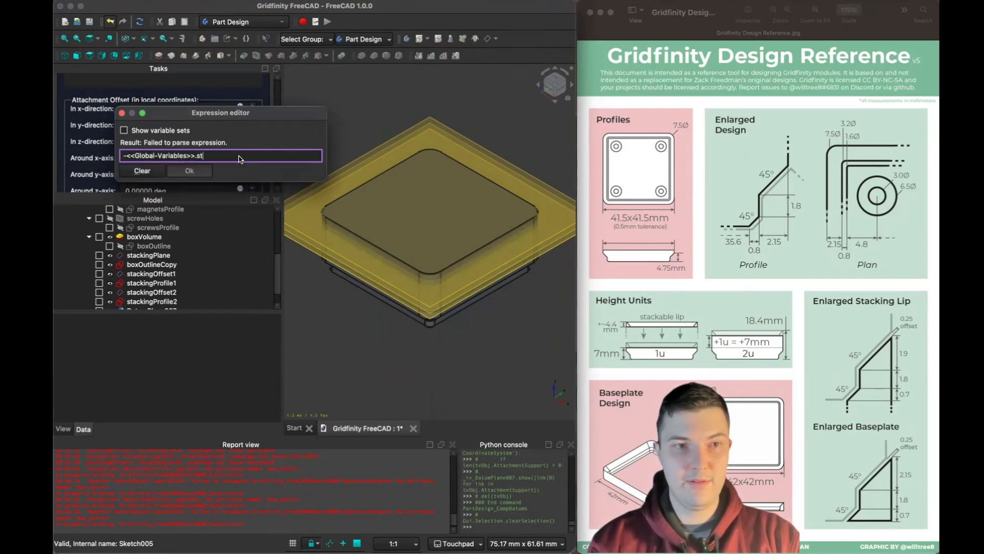
key(Up)
key(Return)
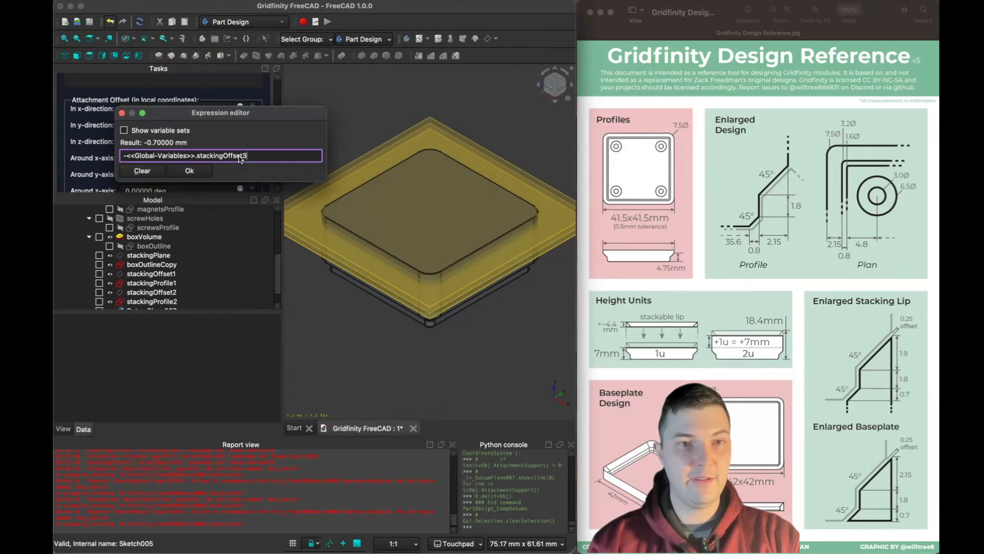
key(Return)
scroll(88, 174, up, 5)
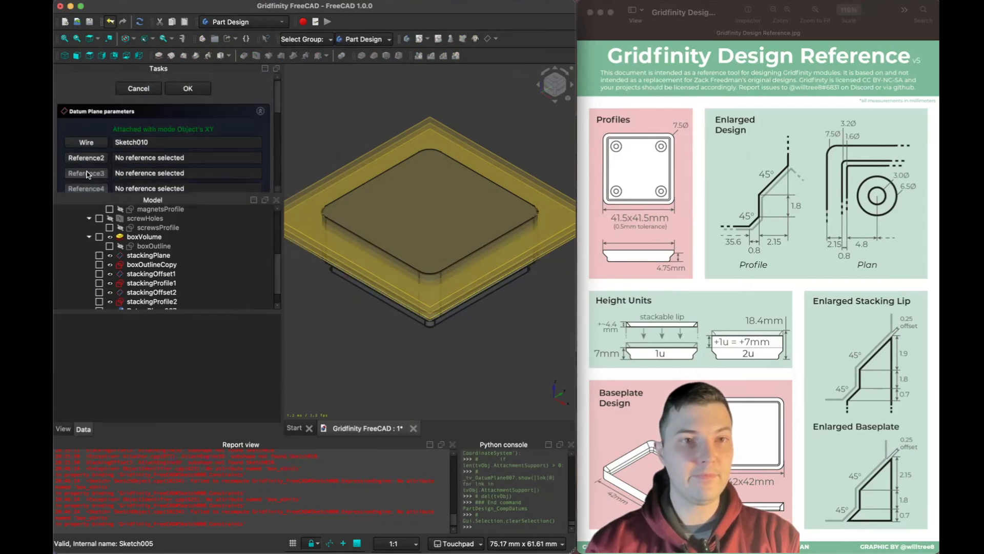
click(187, 87)
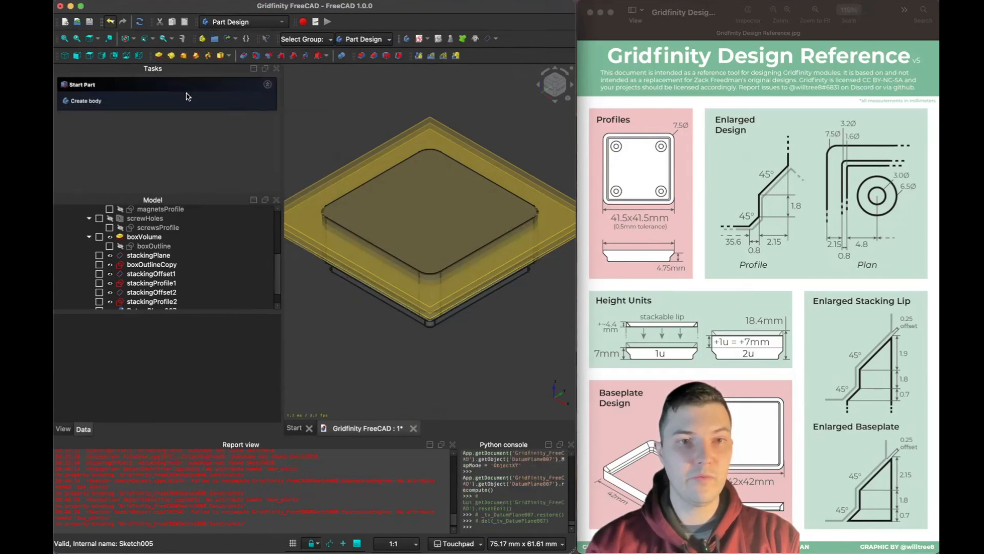
Rename the datum plane DatumPlane007 as stackingOffset3
click(196, 293)
click(178, 295)
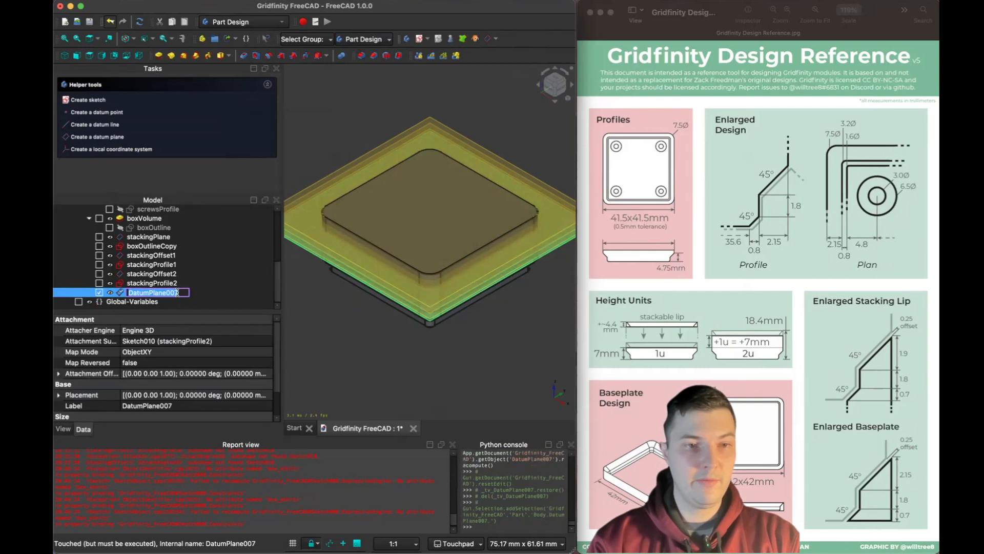
text(stacking)
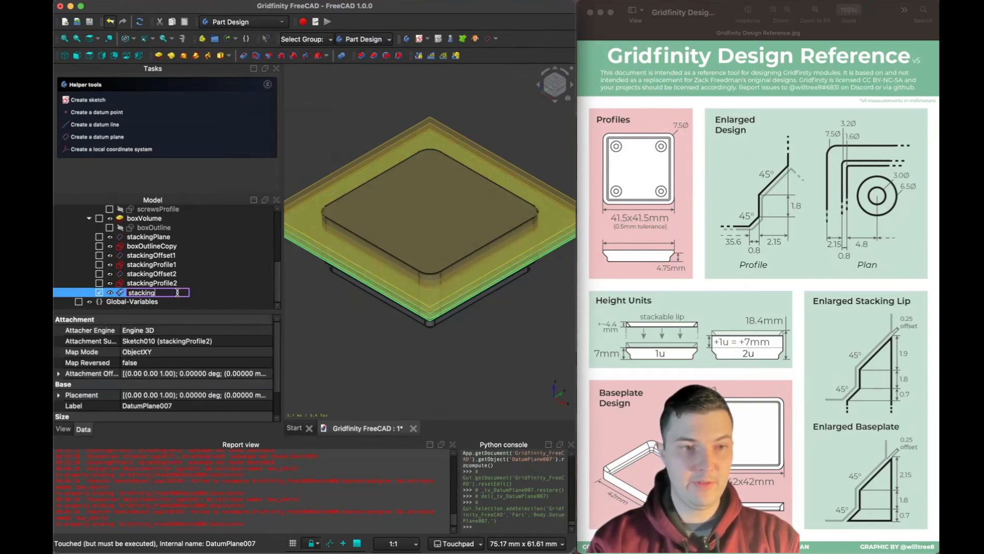
text(Offset)
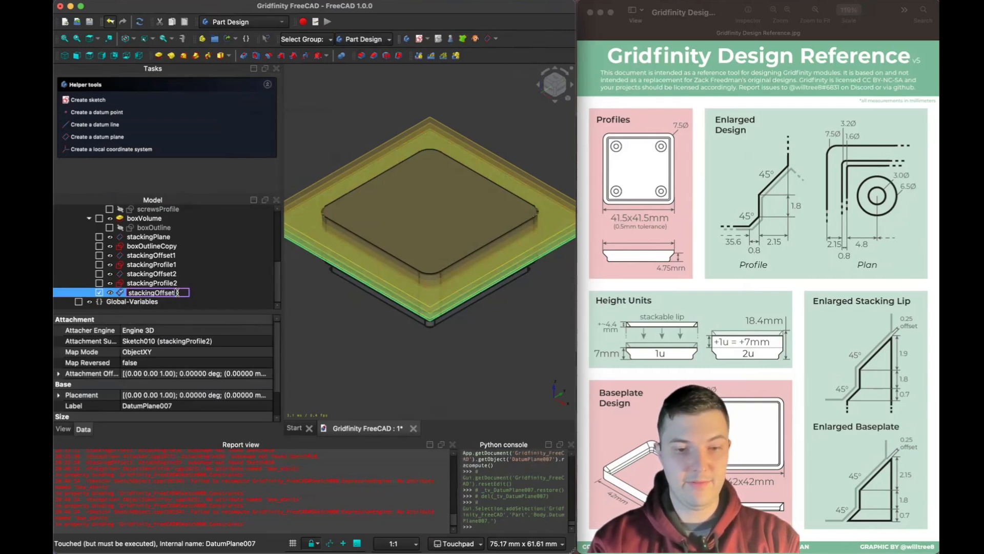
text(3)
key(Return)
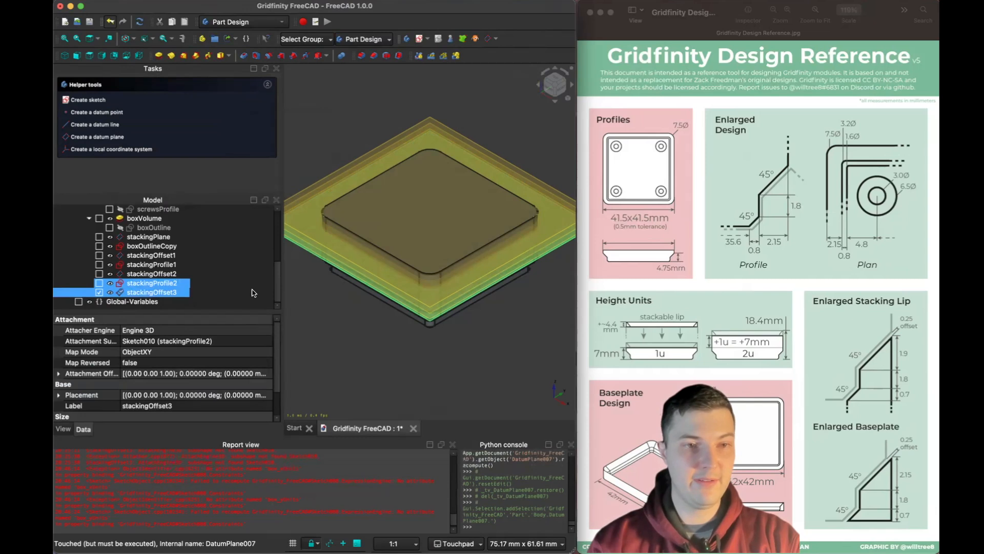
Create a sketch on the stackingOffset3 plane and show it in section view
click(100, 104)
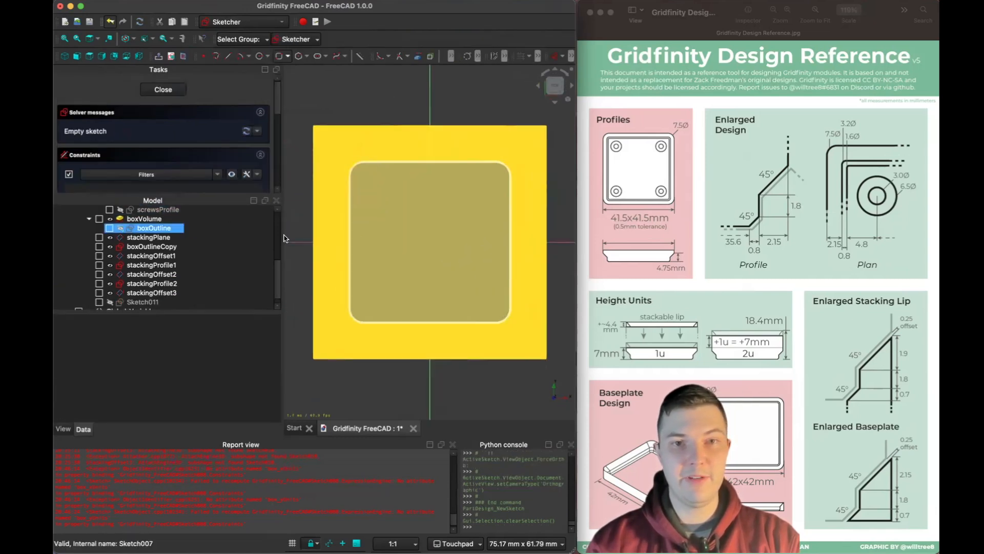
click(171, 56)
mouse_move(338, 396)
shift+middle_down()
mouse_move(344, 339)
mouse_move(369, 319)
mouse_move(362, 288)
shift+middle_up()
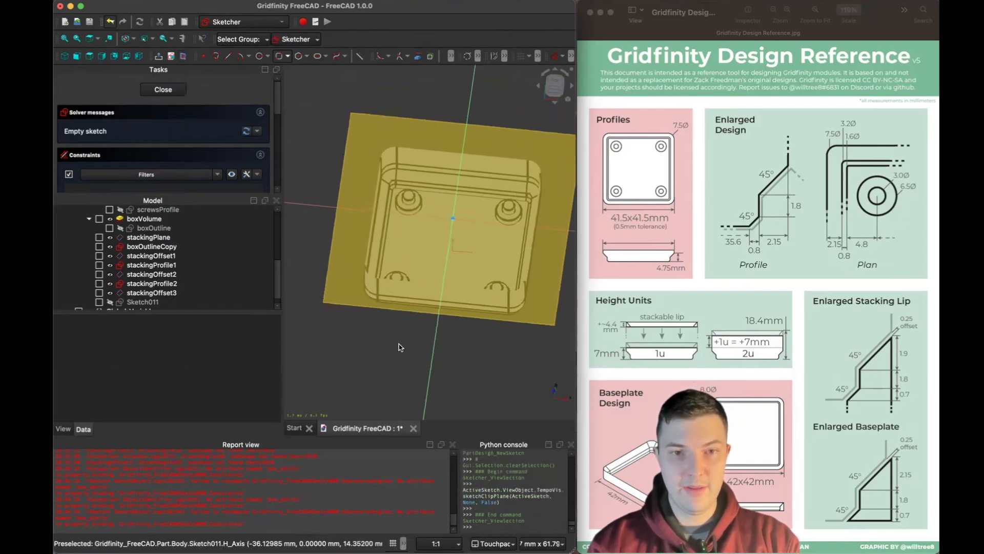
Project the body's lower-left outer corner arc and its two adjoining straight edges into the sketch as external geometry
scroll(396, 343, up, 5)
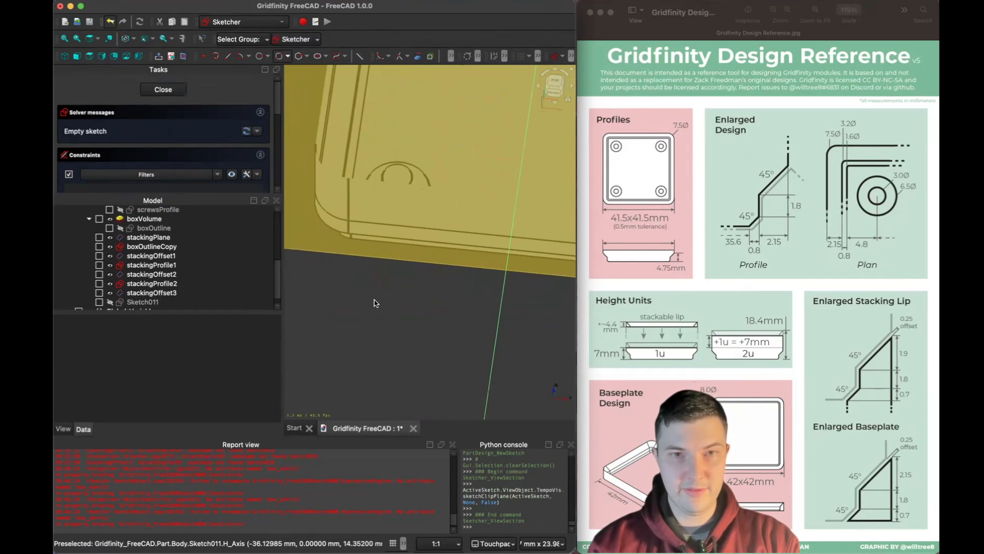
alt+middle_drag(374, 299, 377, 291)
key(g)
key(x)
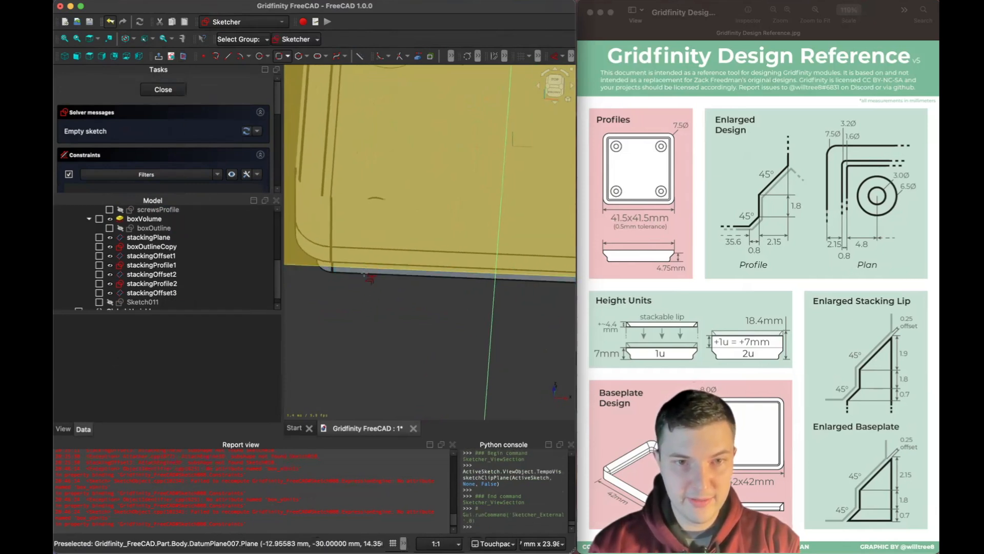
alt+middle_drag(366, 307, 365, 296)
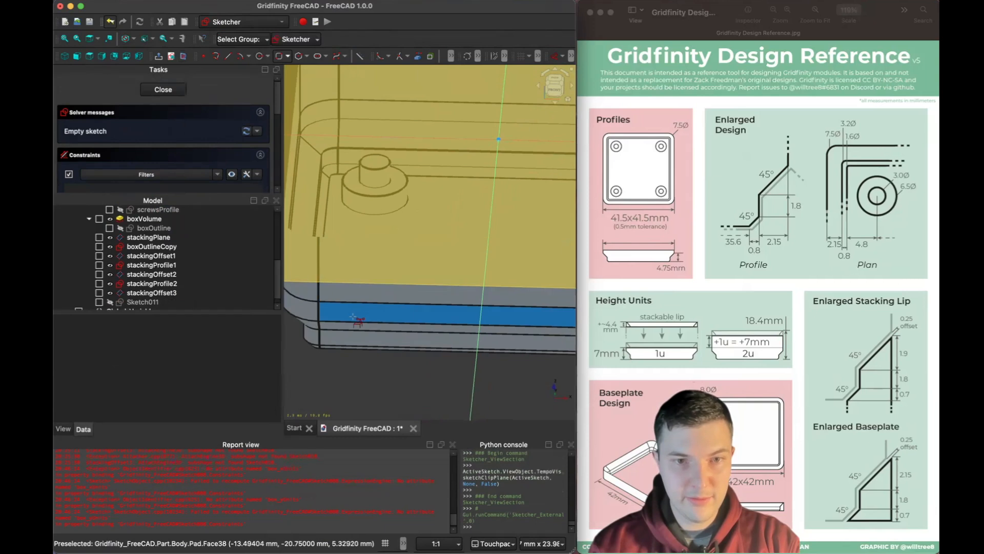
click(314, 323)
click(321, 330)
alt+middle_drag(318, 327, 405, 369)
scroll(396, 373, up, 5)
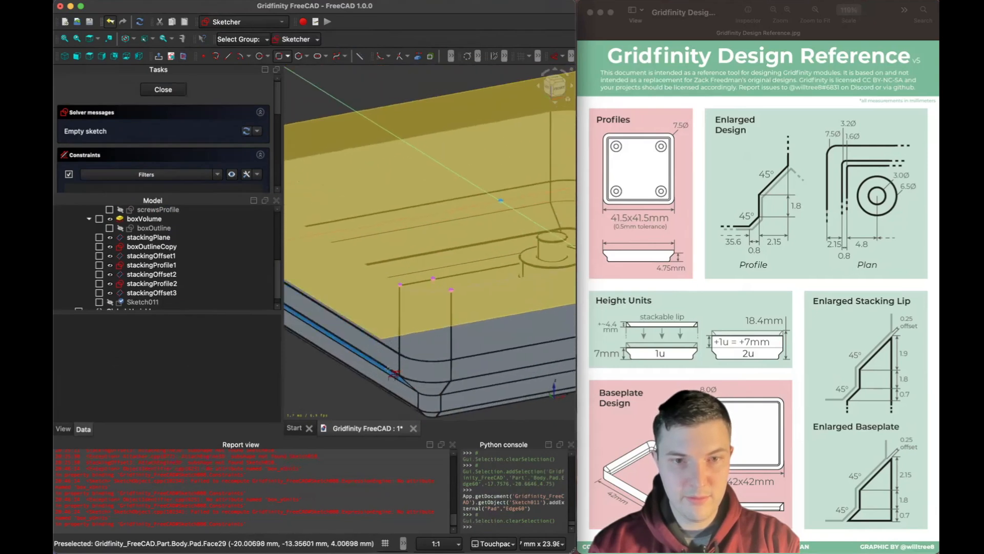
click(392, 372)
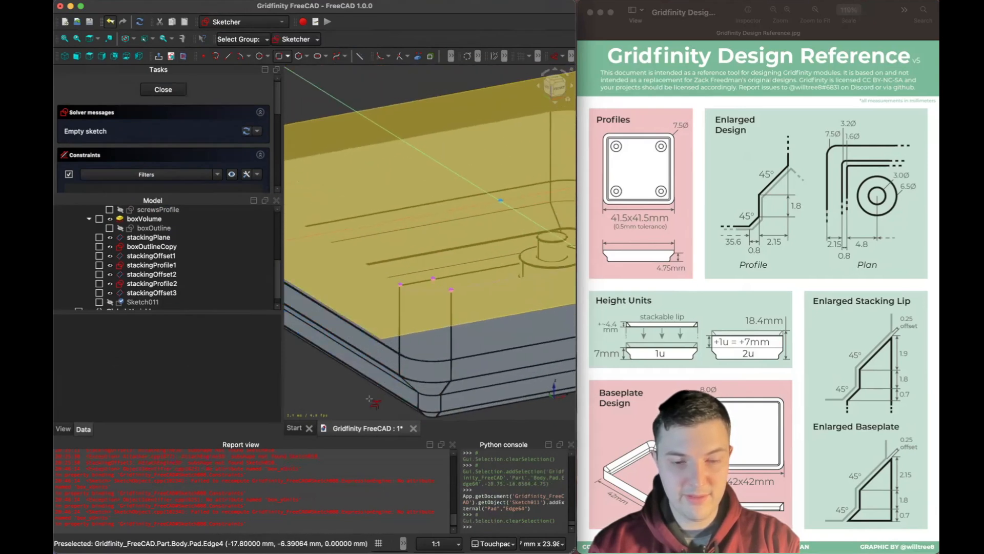
key(2)
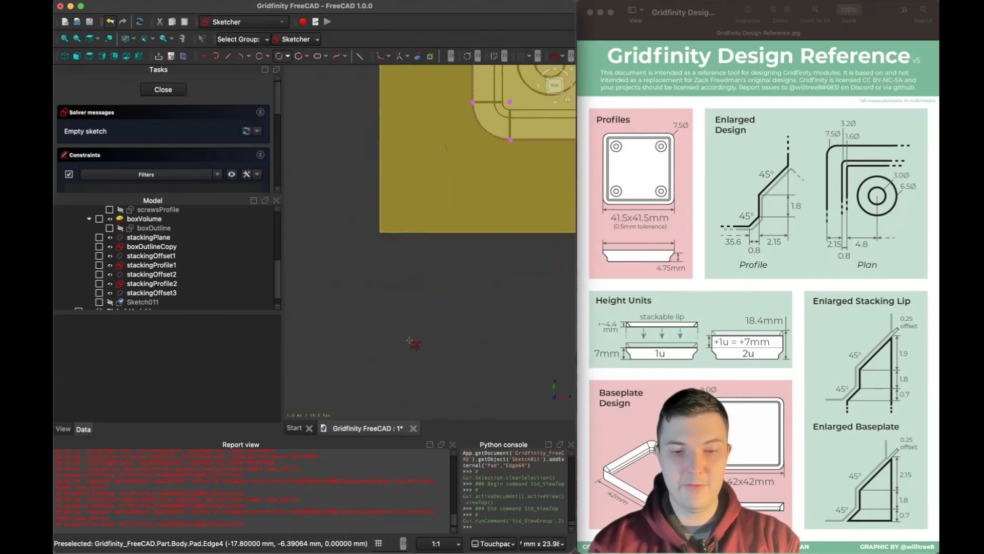
key(v)
key(f)
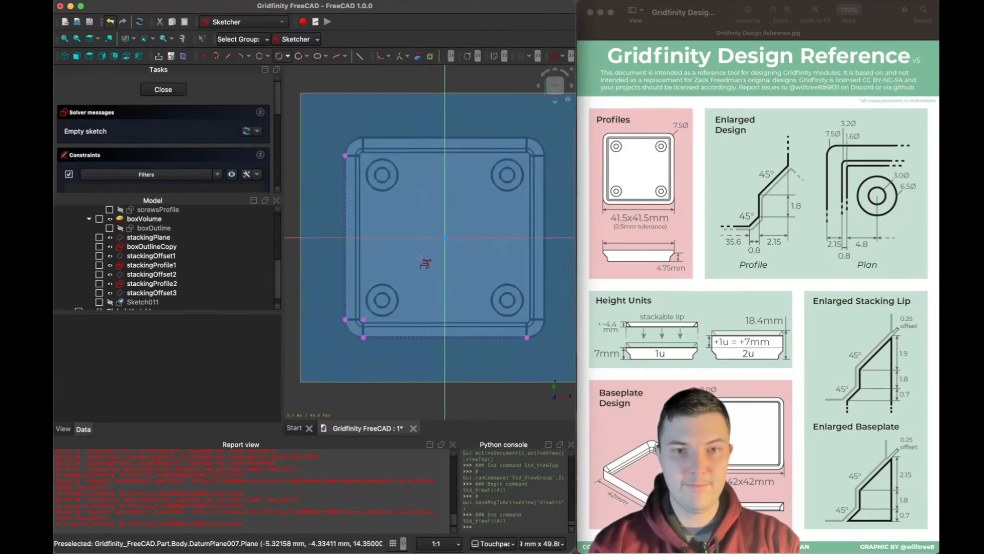
click(422, 262)
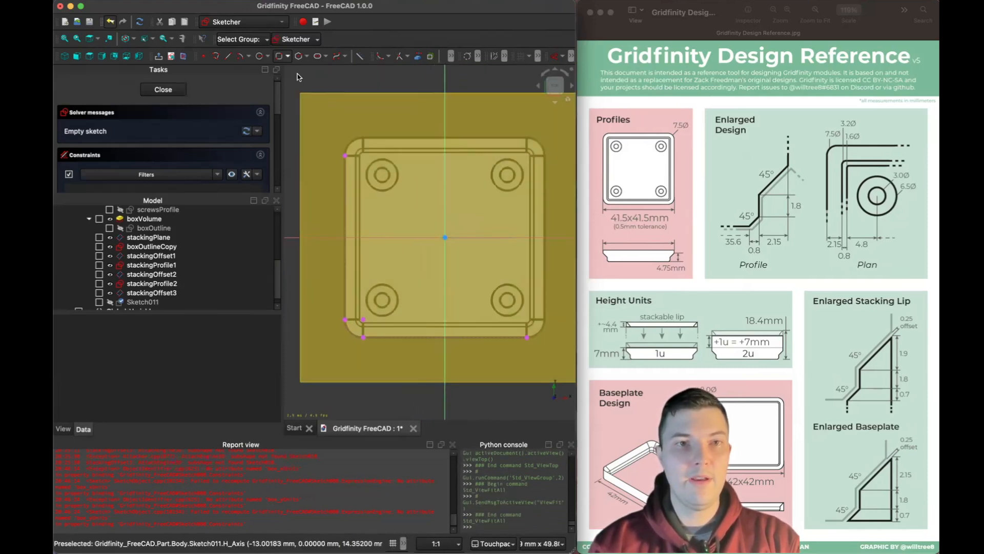
Sketch a rounded rectangle around the origin, inside the projected outer edges of the body
click(288, 55)
click(289, 93)
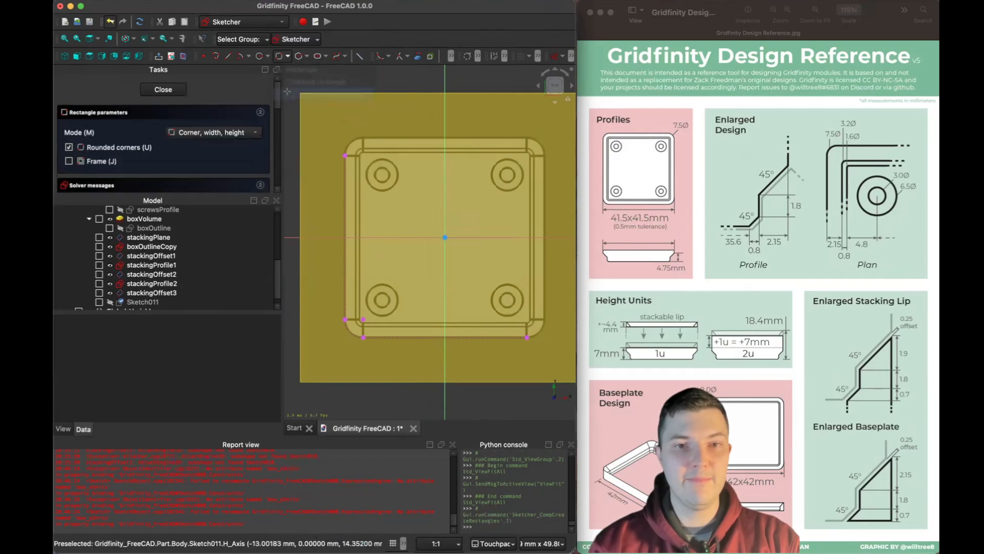
click(374, 308)
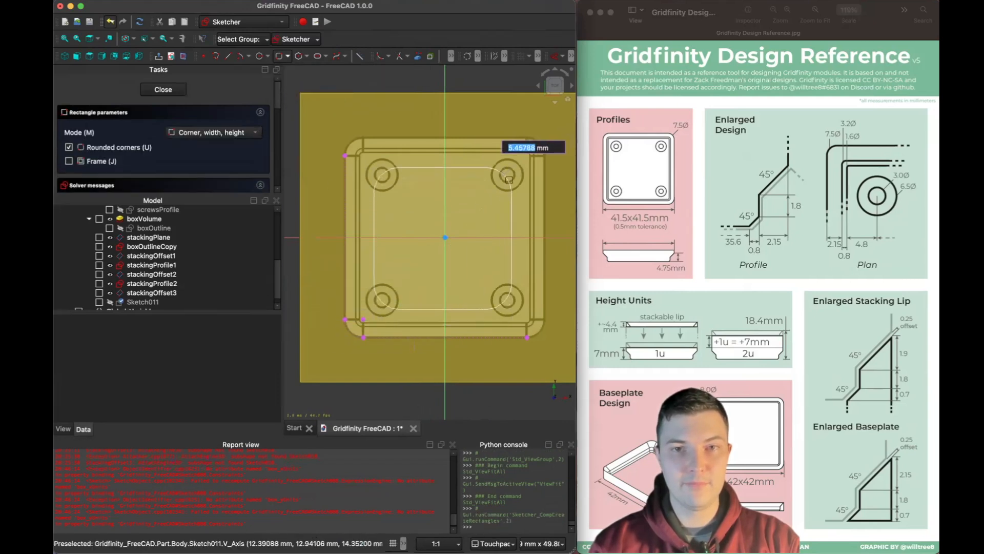
click(511, 168)
scroll(382, 369, up, 3)
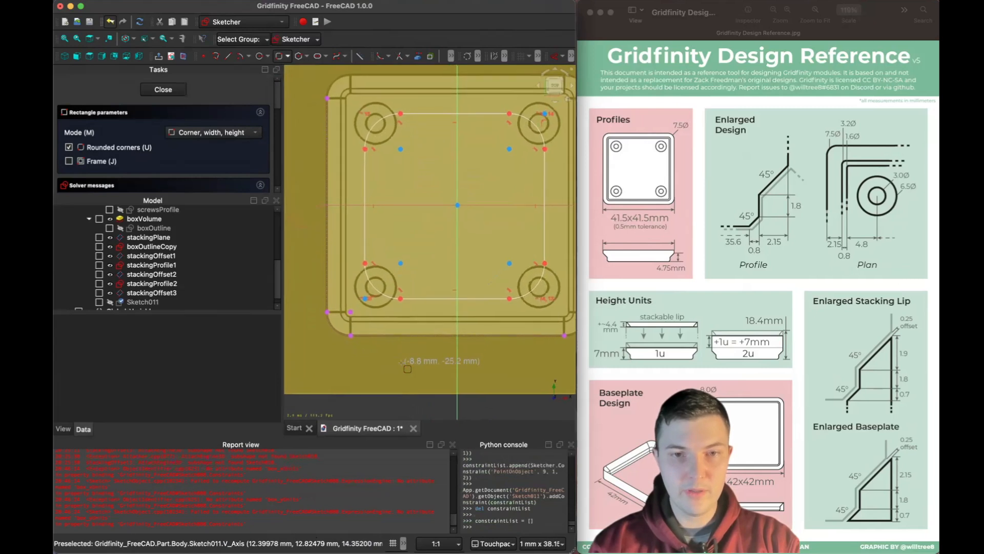
key(Escape)
Add a vertical distance dimension between the projected bottom edge's left endpoint and the left endpoint of the rectangle's bottom line
key(d)
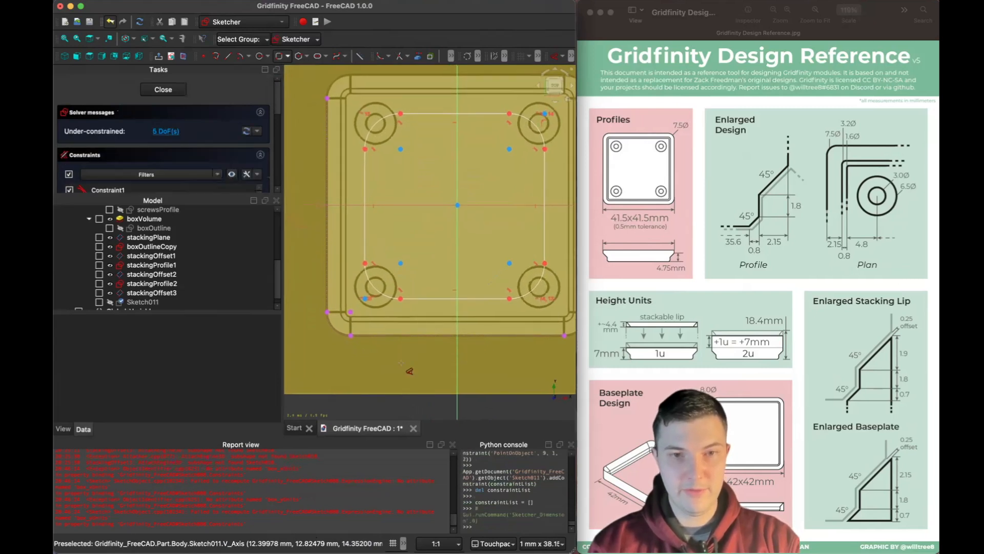
click(351, 337)
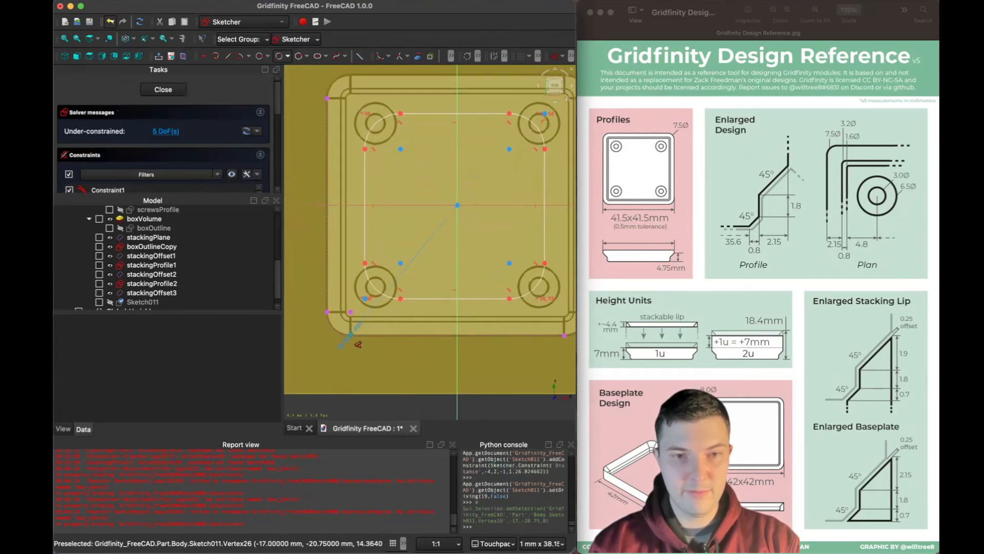
click(409, 306)
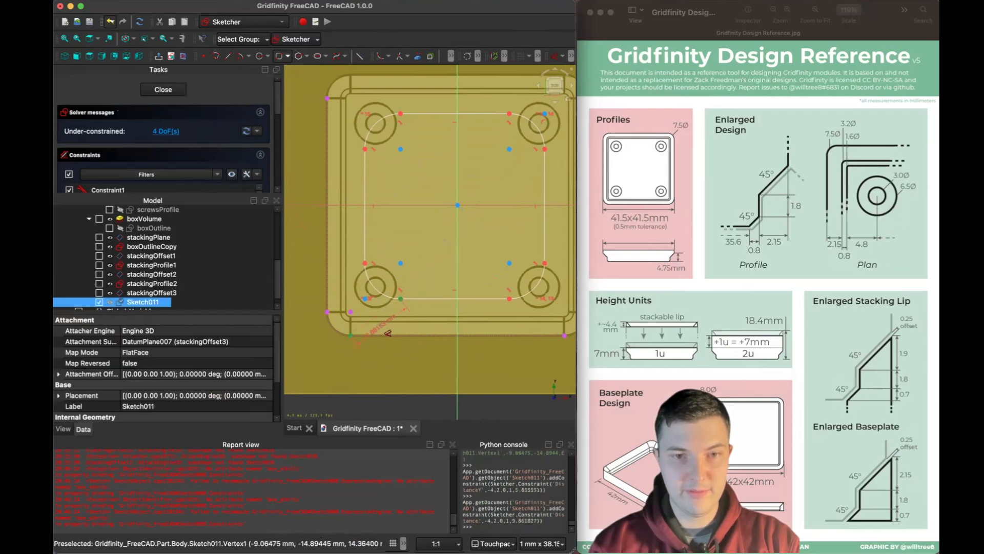
click(359, 337)
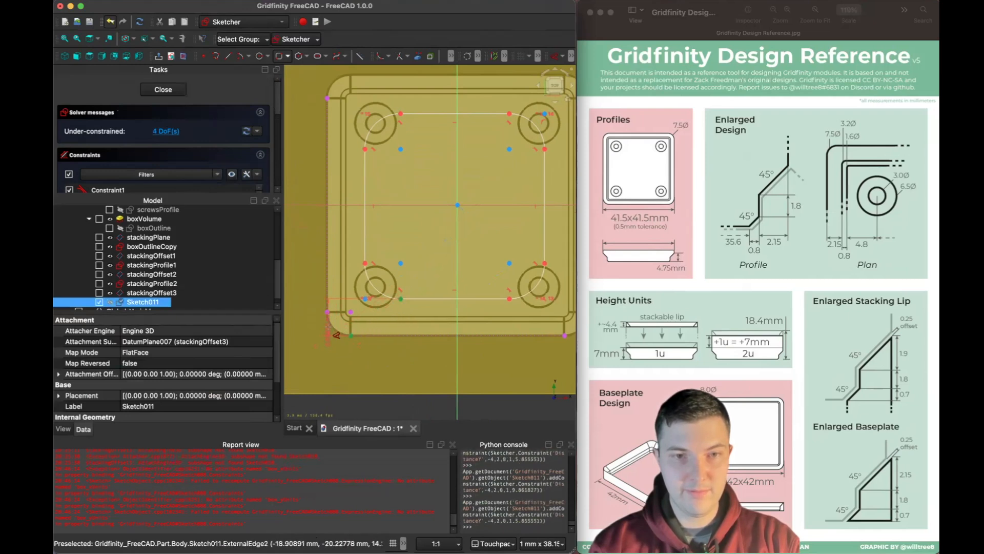
click(328, 327)
Set the vertical distance between the projected bottom edge and the rectangle to the expression <<Global-Variables>>.stackingOffset1 + <<Global-Variables>>.stackingOffset3
key(equal)
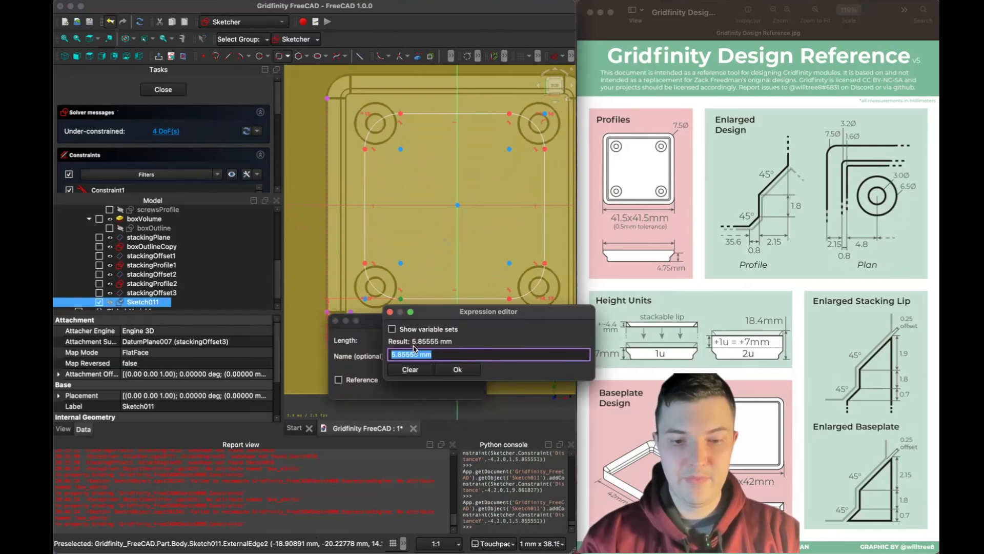
text(gl)
key(Down)
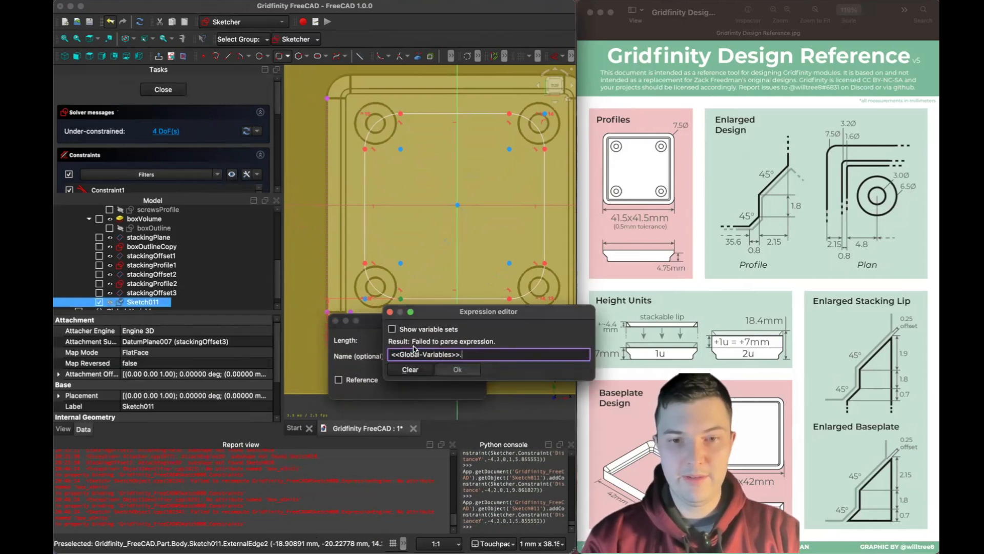
text(sta)
key(Down)
key(Return)
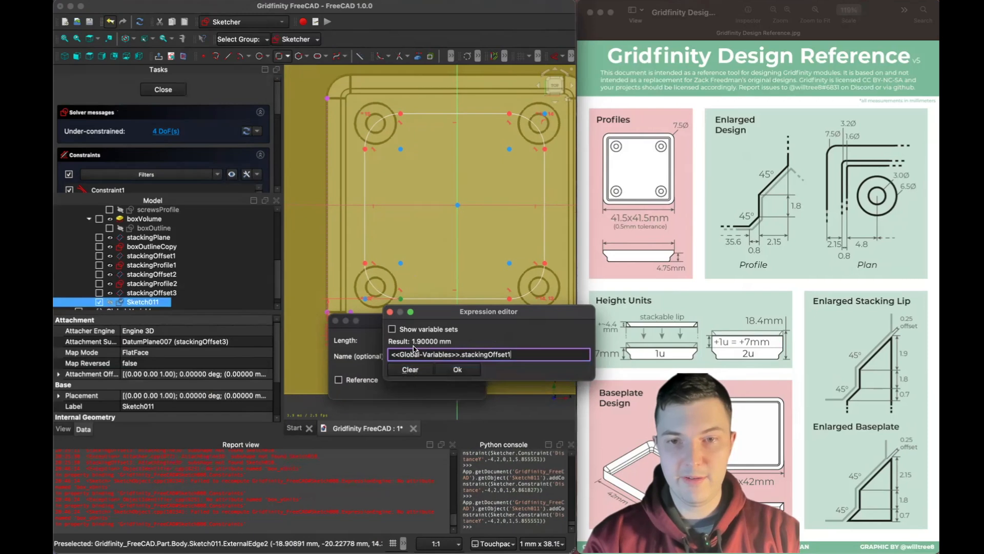
text(+)
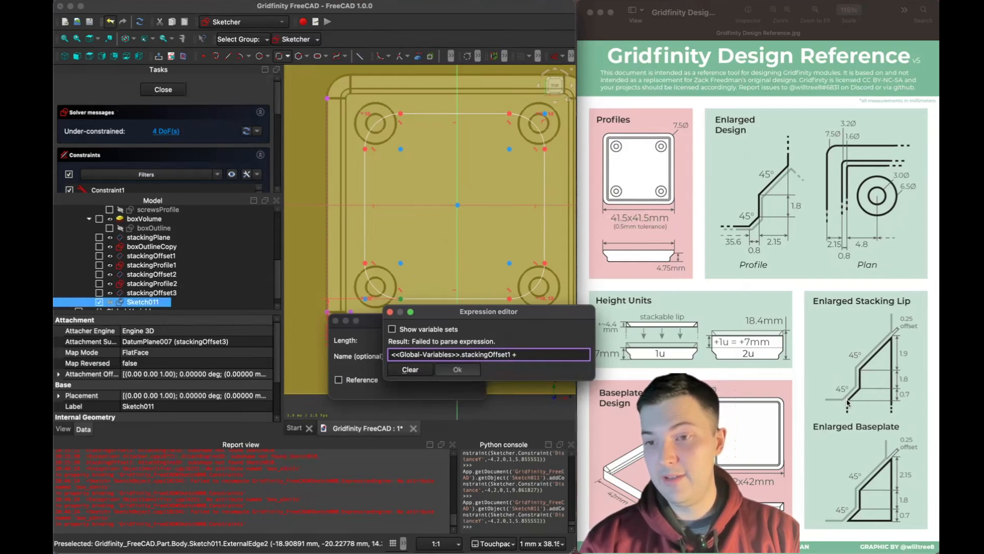
text(gl)
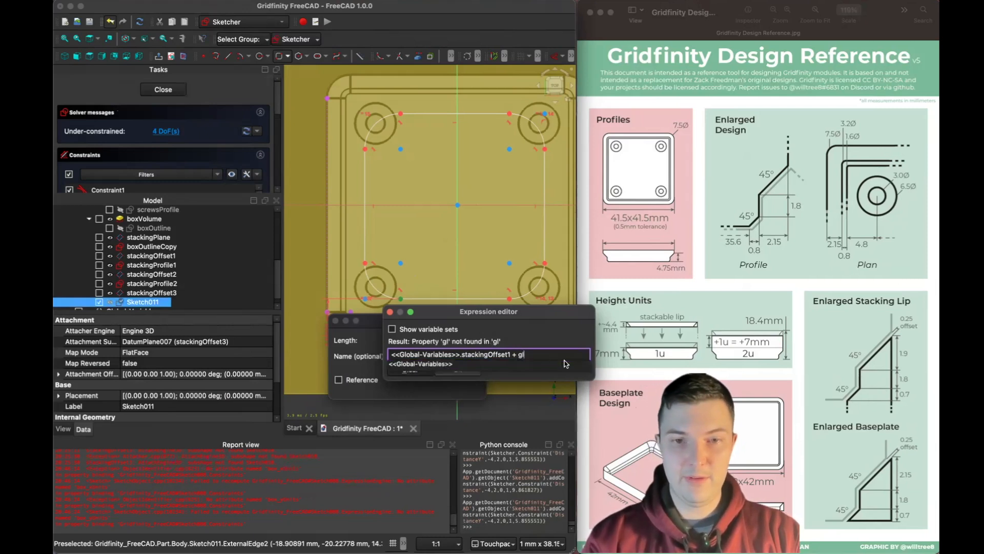
key(Down)
key(Return)
text(sta)
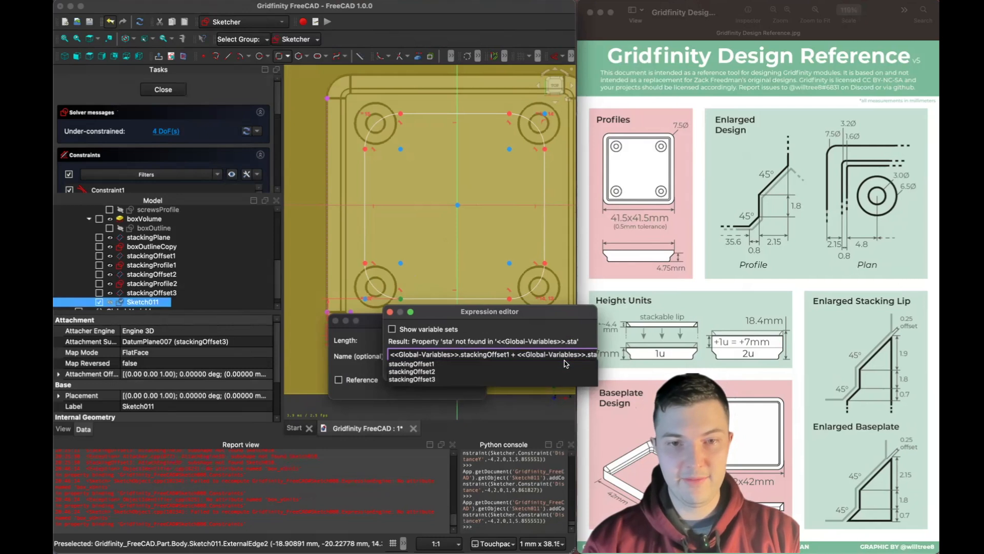
key(Down)
key(Down)
key(Down)
key(Return)
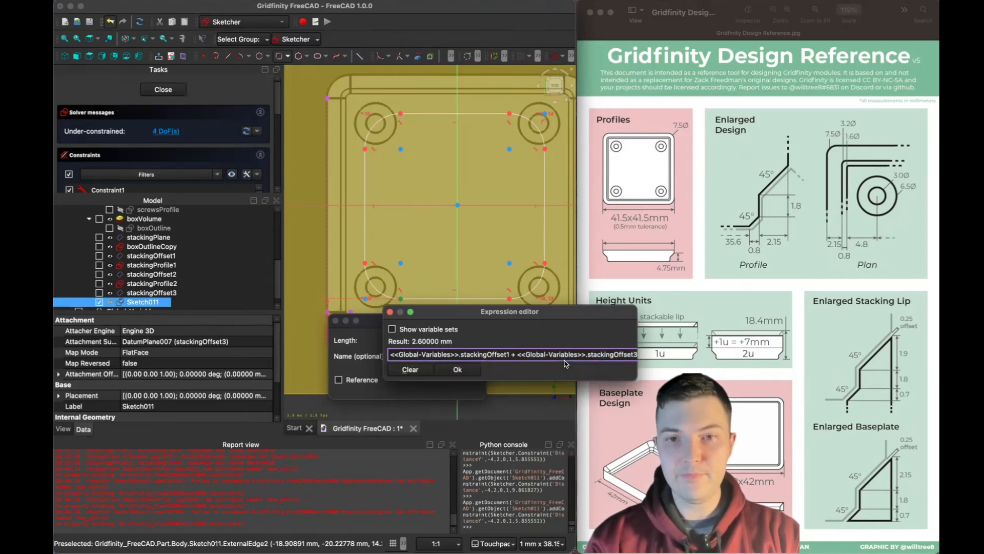
key(Return)
click(462, 388)
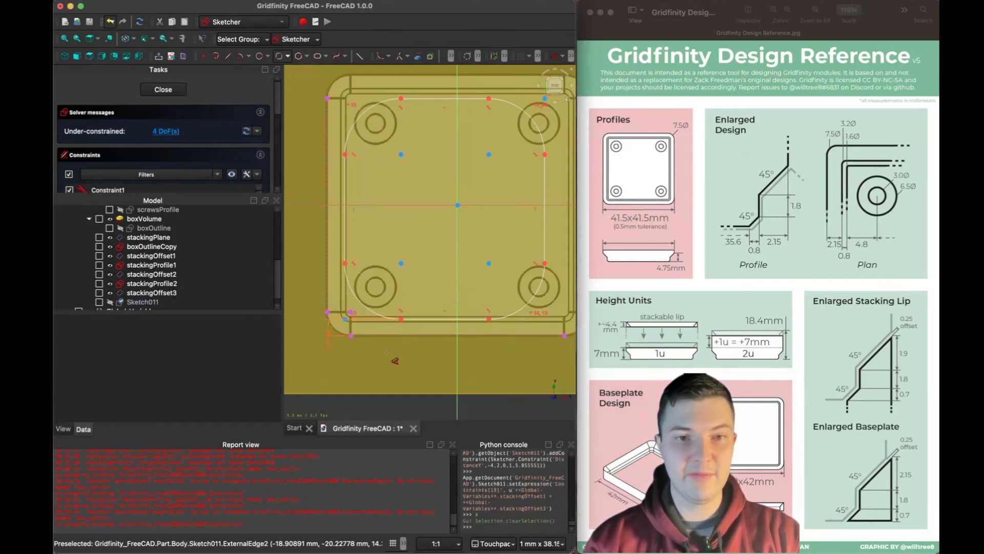
Dimension the horizontal distance from the projected left edge's lower endpoint to the rectangle's left line as <<Global-Variables>>.stackingOffset1 + <<Global-Variables>>.stackingOffset3
click(327, 313)
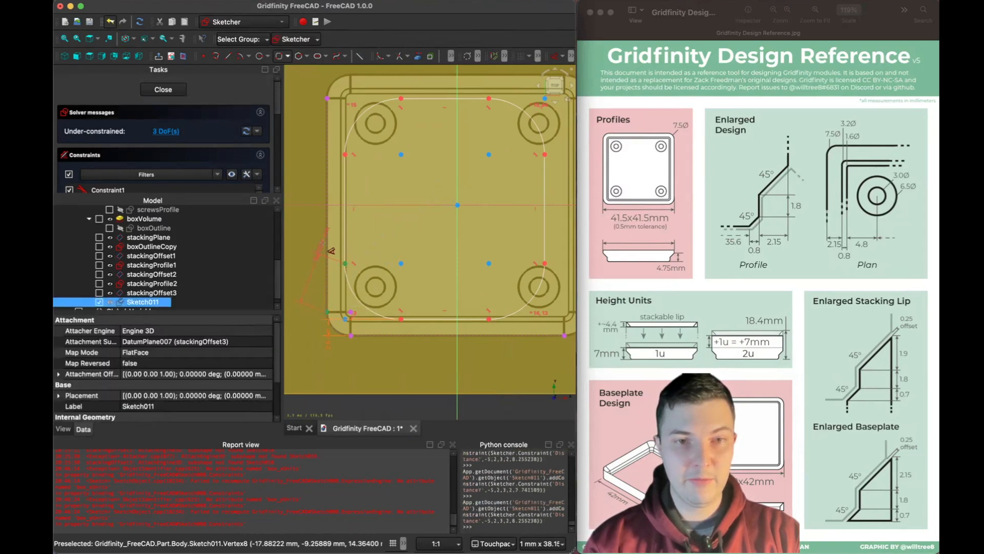
click(343, 242)
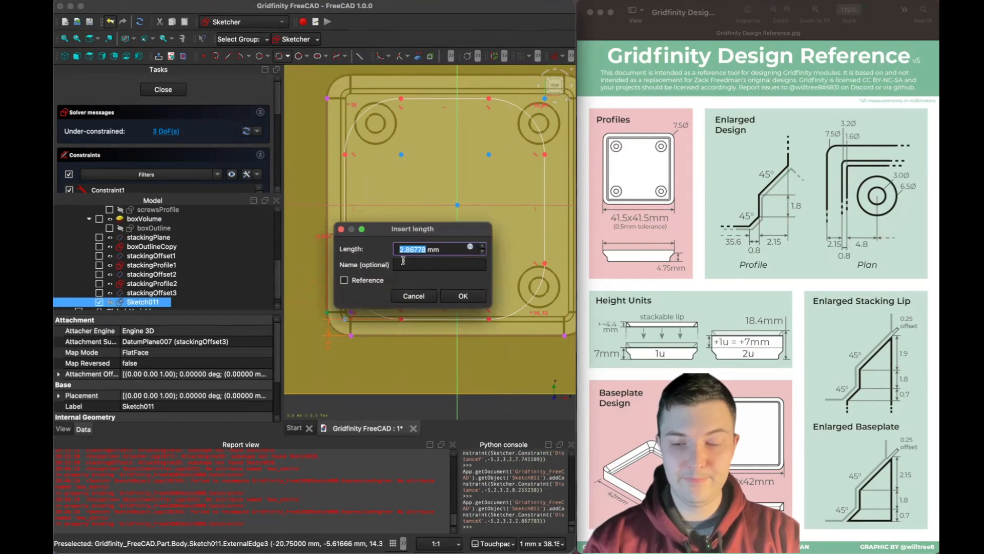
text(=gl)
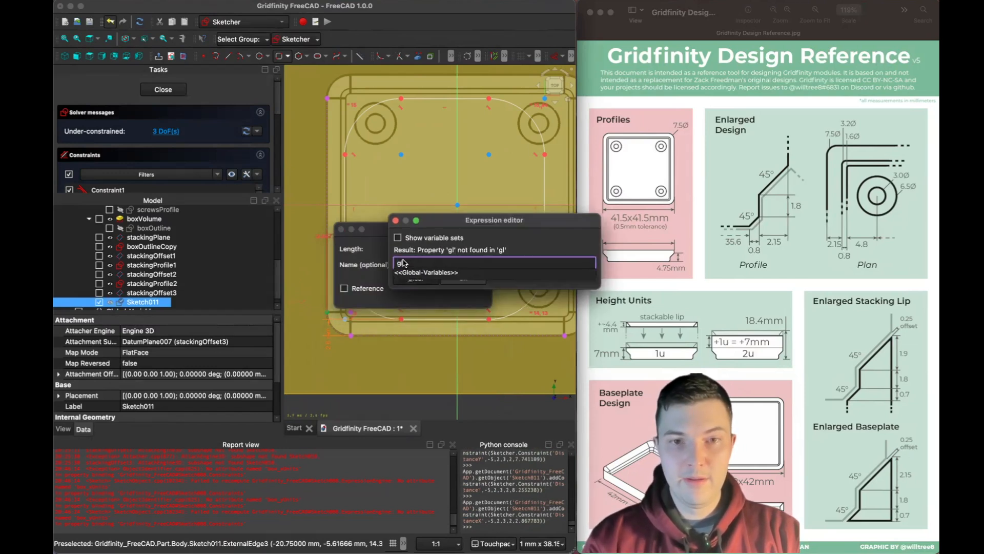
key(Down)
key(Return)
text(.sta)
key(Down)
key(Return)
text(+ gl)
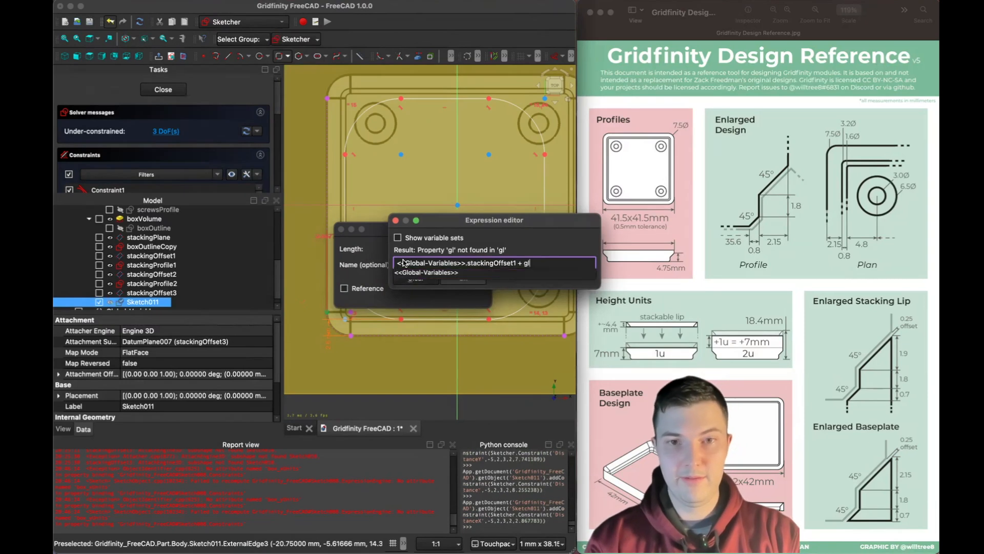
key(Down)
key(Return)
text(.sta)
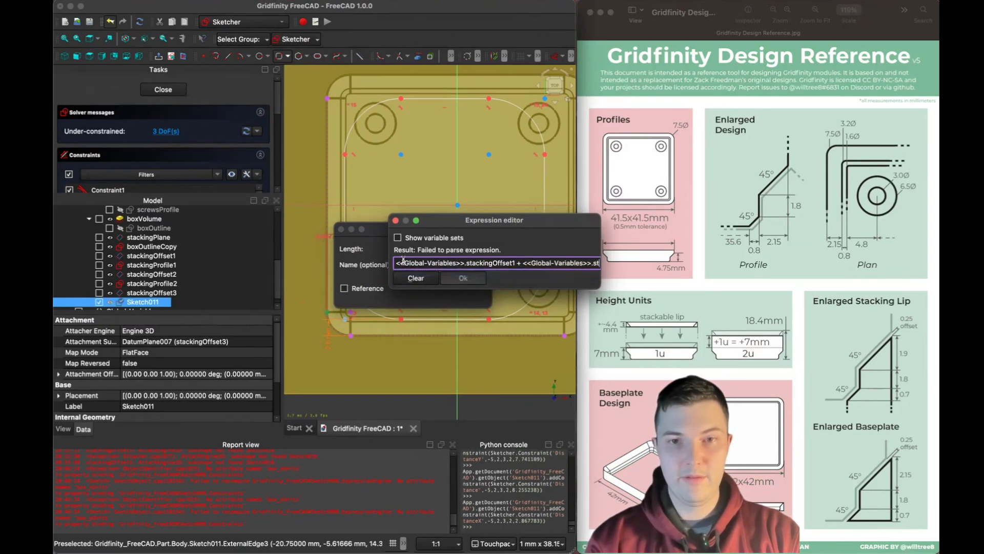
key(Down)
key(Down)
key(Down)
key(Return)
key(Return)
key(Return)
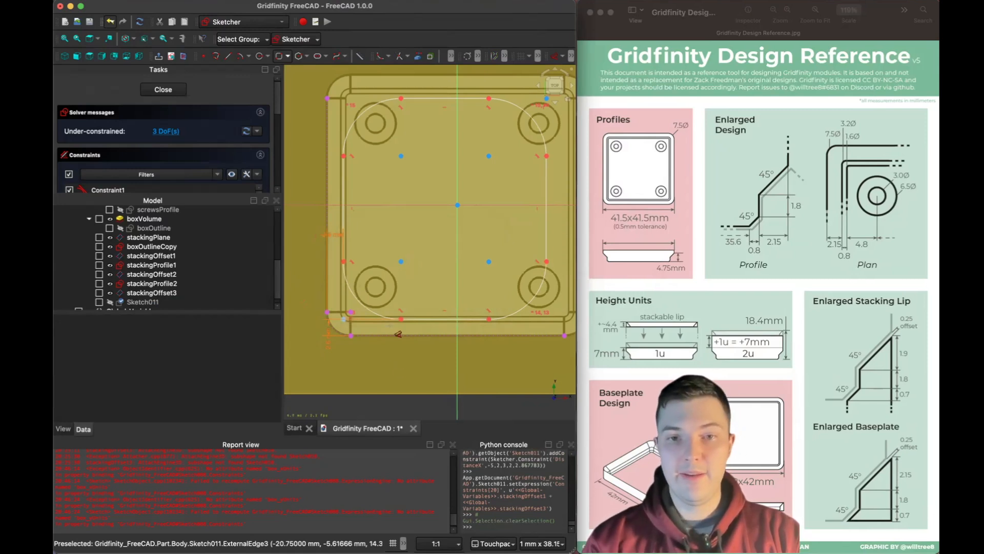
Add a horizontal distance dimension between the lower endpoints of the rectangle's left and right lines
click(344, 262)
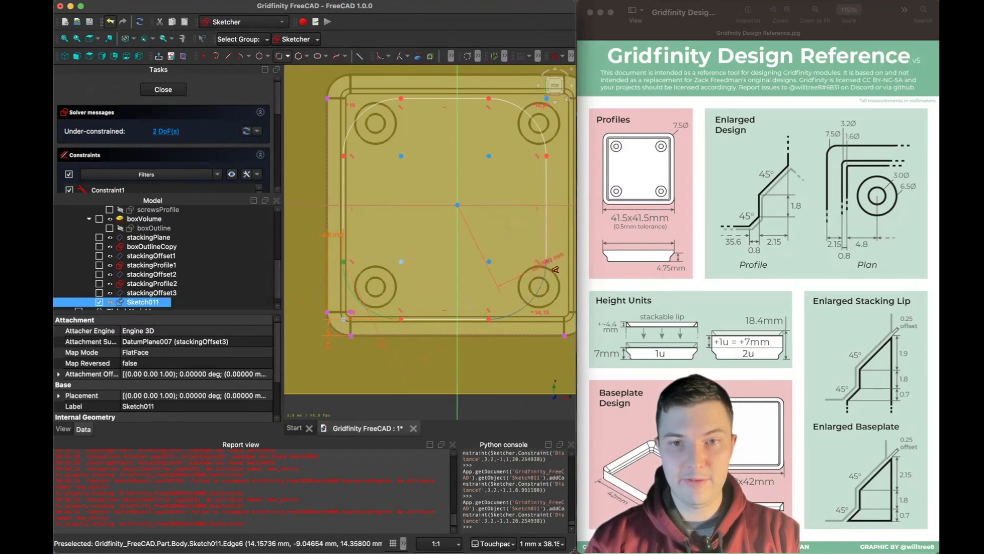
click(547, 262)
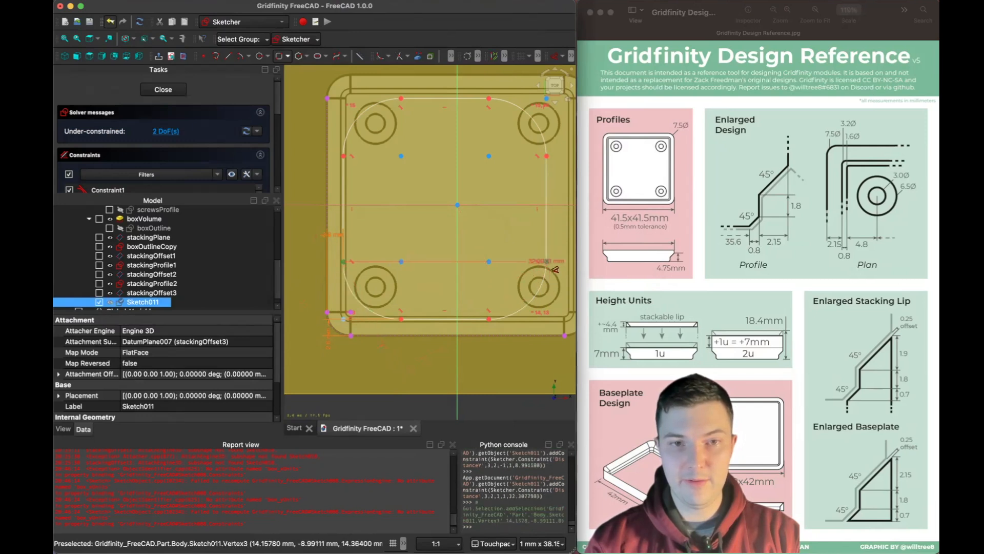
click(443, 365)
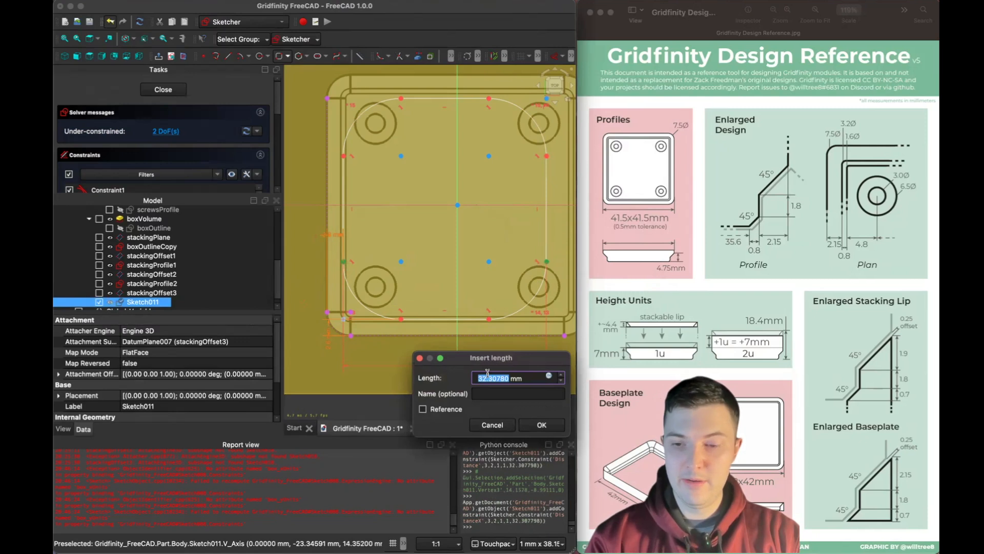
Begin the width dimension's expression with <<boxOutline>>.Constraints.box_xUnits
key(equal)
text(boxOutline>>.)
key(Down)
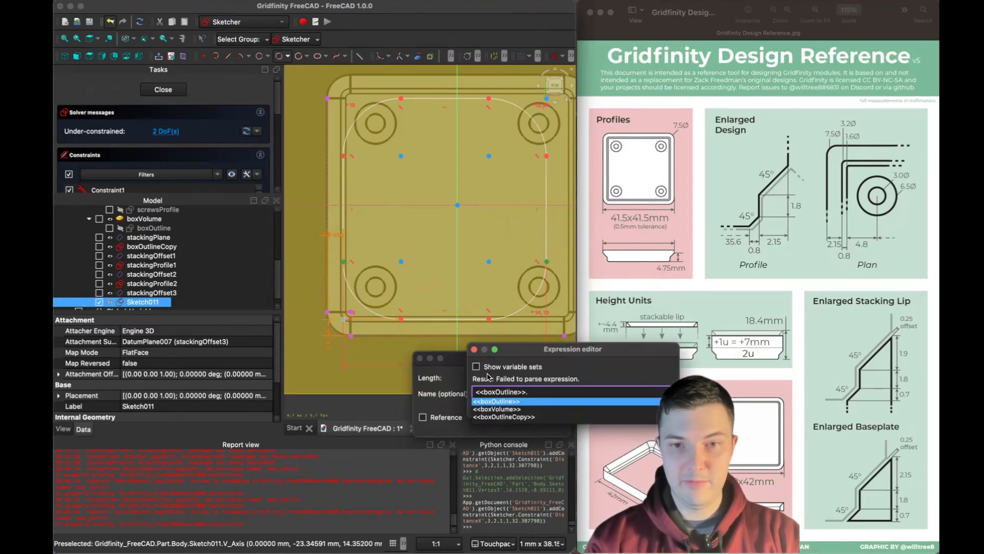
key(Return)
text(co)
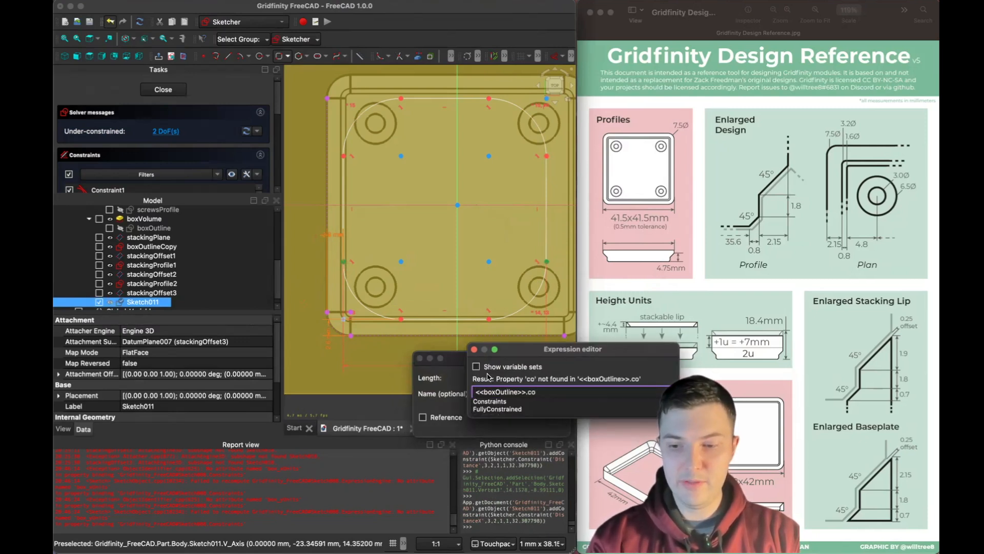
key(Down)
key(Return)
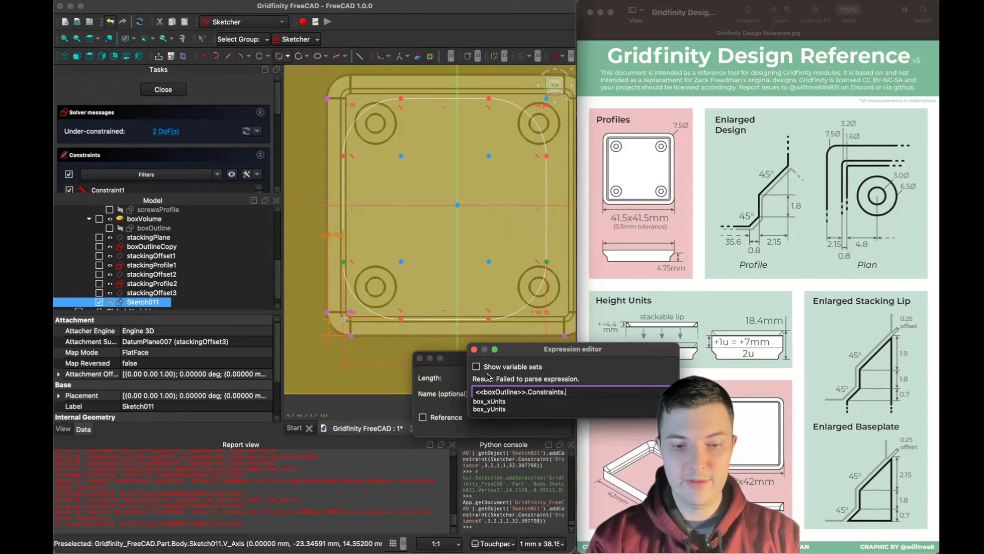
key(Down)
key(Return)
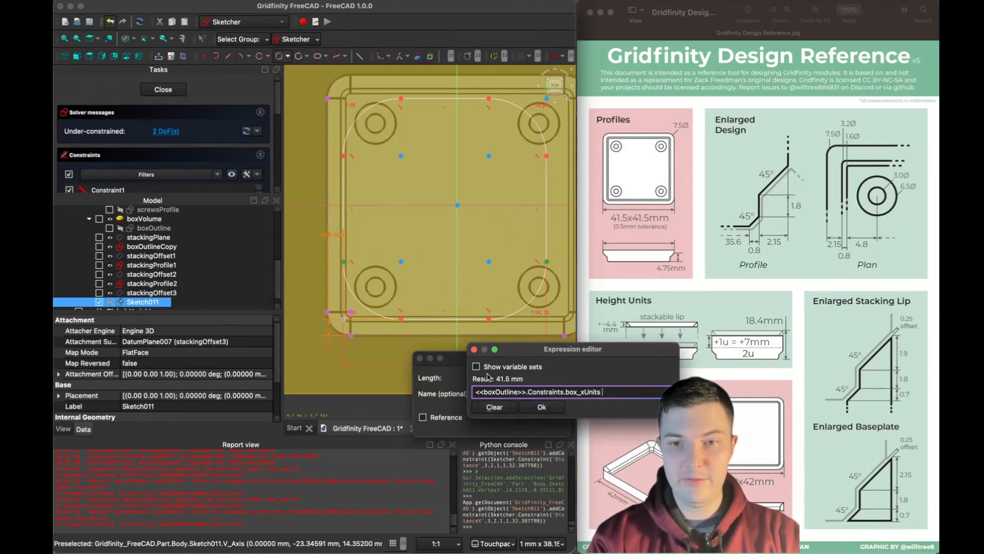
Subtract 2*(<<Global-Variables>>.stackingOffset1 + <<Global-Variables>>.stackingOffset3) in the width expression and apply the dimension
text(- )
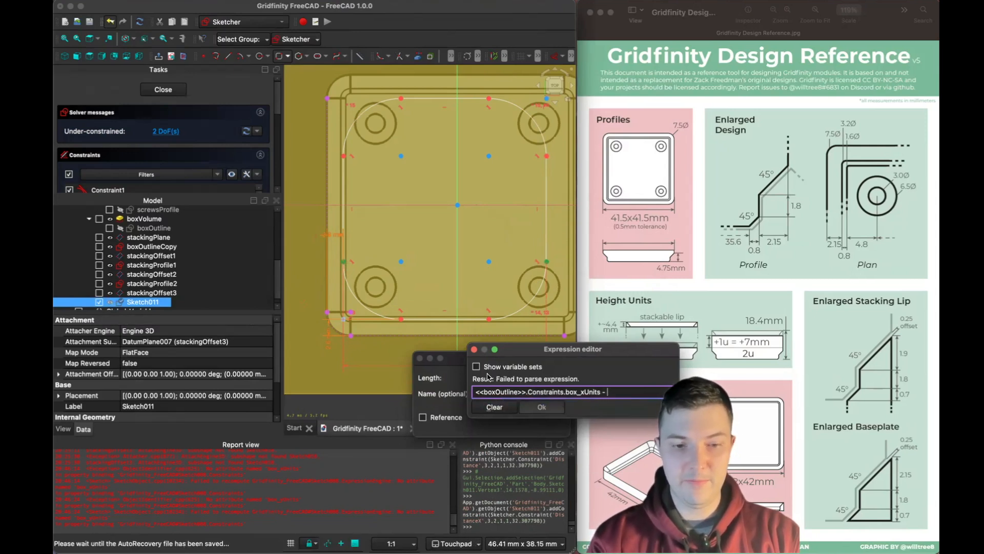
text(2*)
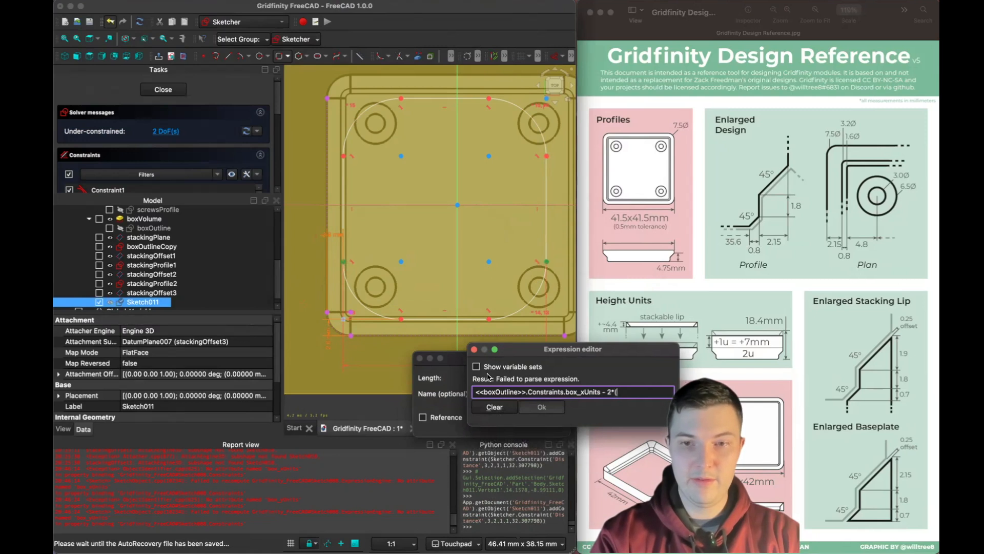
text((<<Global-Variables>>)
key(Down)
key(Return)
text(.stackingOffset1)
key(Down)
key(Return)
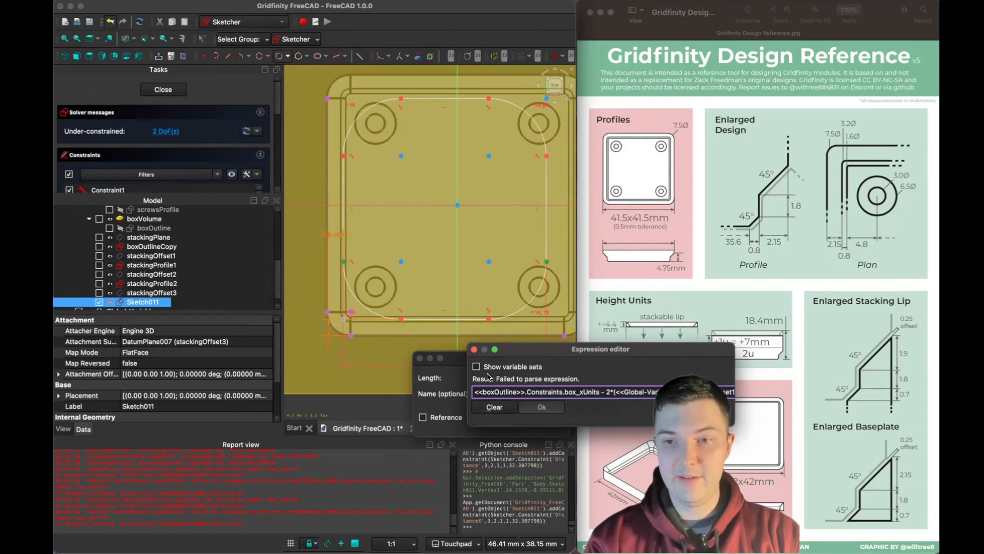
text(+ gl)
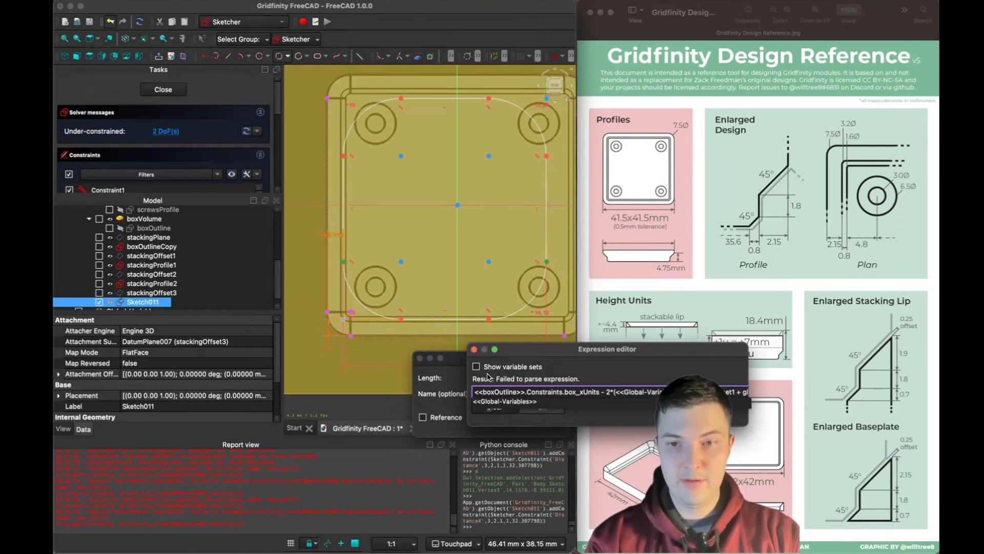
key(Down)
key(Return)
text(.sta)
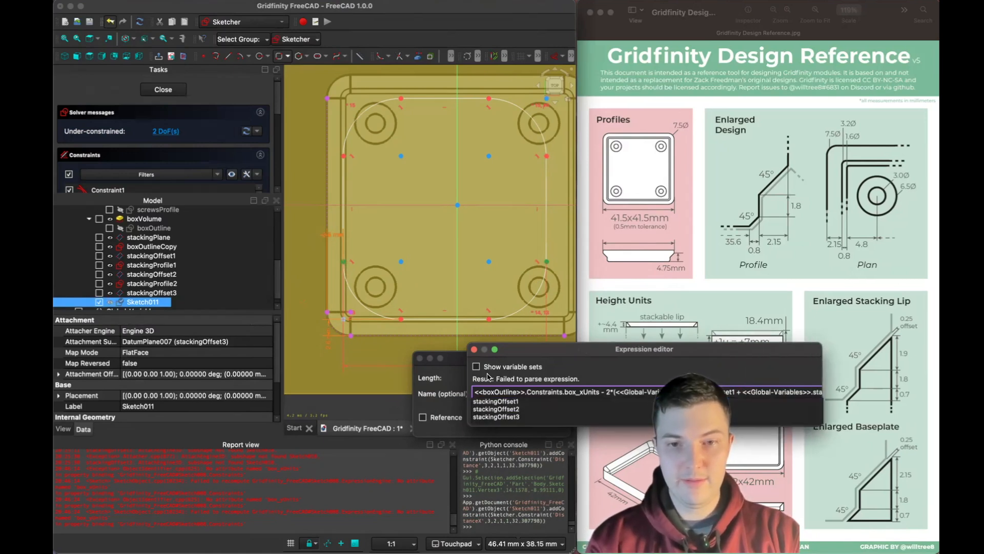
key(Up)
key(Return)
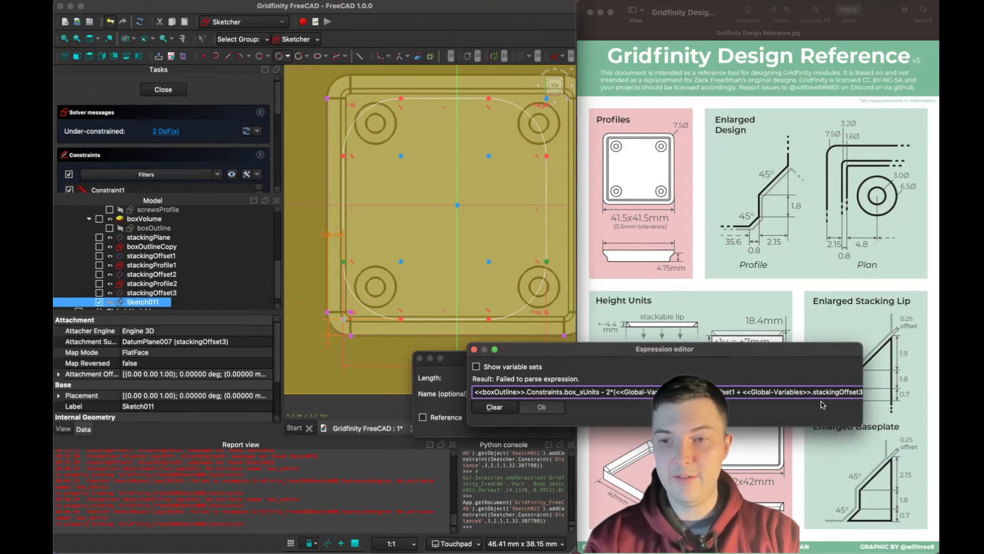
text())
drag(822, 349, 621, 320)
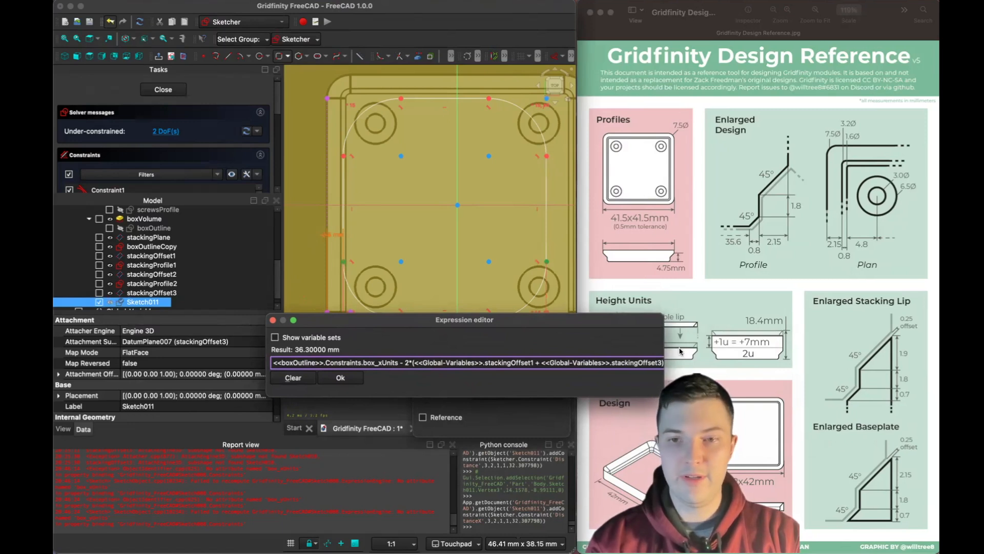
click(340, 377)
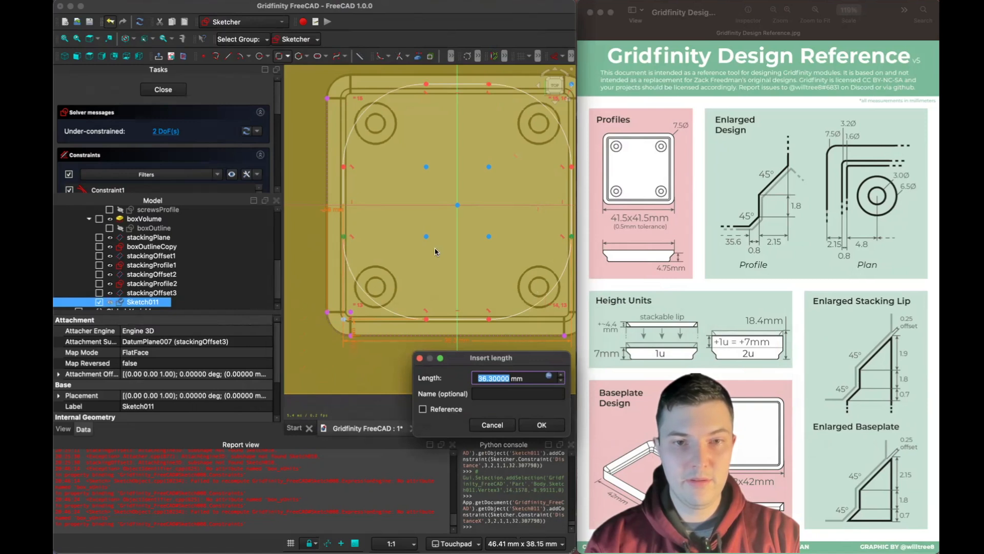
click(541, 424)
Add a vertical distance dimension between the right-hand endpoints of the rounded rectangle's lower and upper straight lines
mouse_move(504, 336)
shift+mouse_down()
mouse_move(451, 330)
mouse_move(458, 351)
shift+mouse_up()
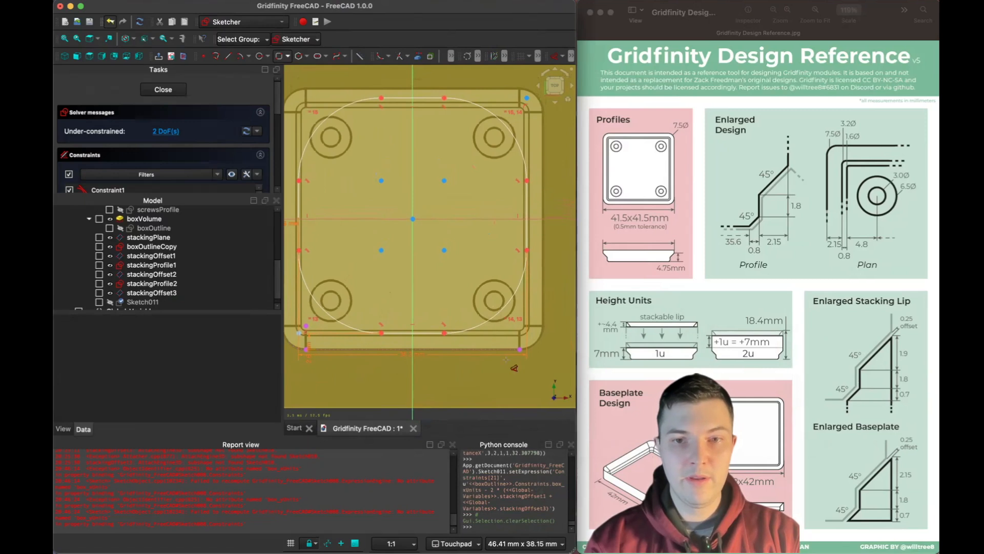
click(451, 340)
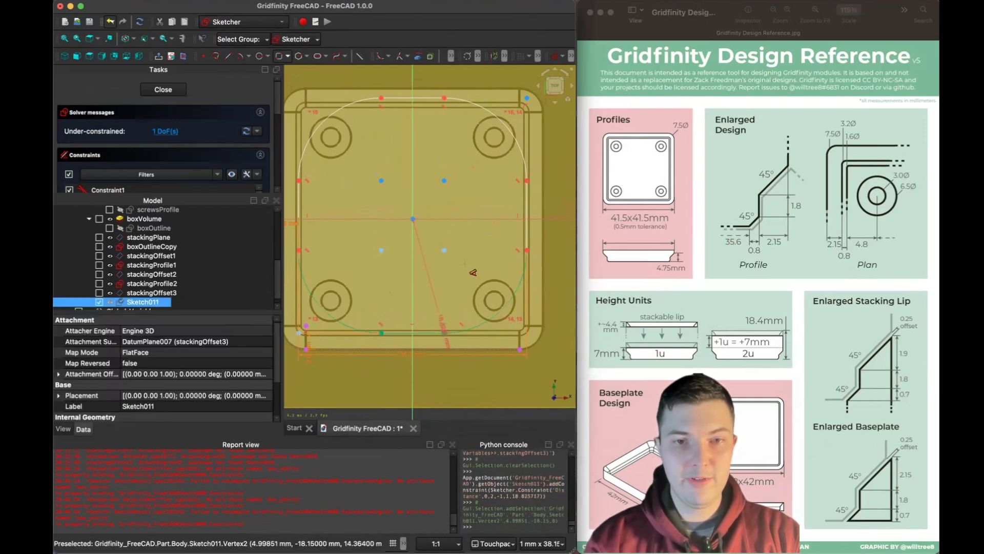
click(449, 103)
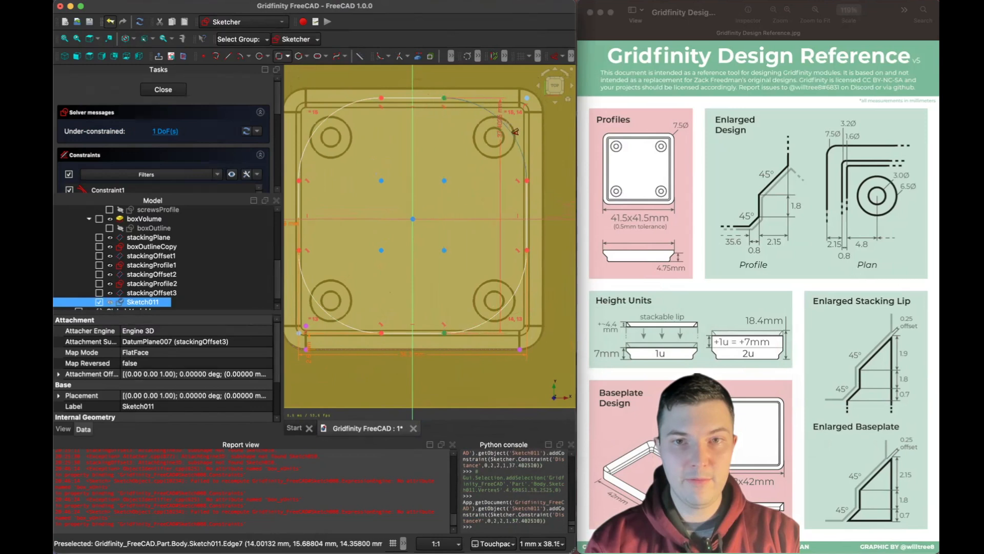
click(566, 200)
Begin the height dimension's expression with <<boxOutline>>.Constraints.box_yUnits
click(531, 202)
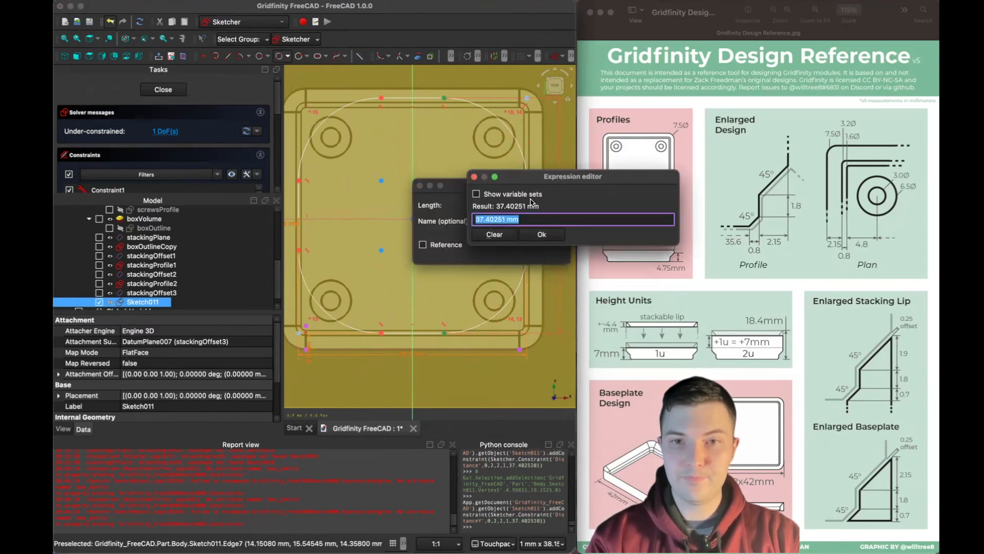
text(<<boxOutline>>.)
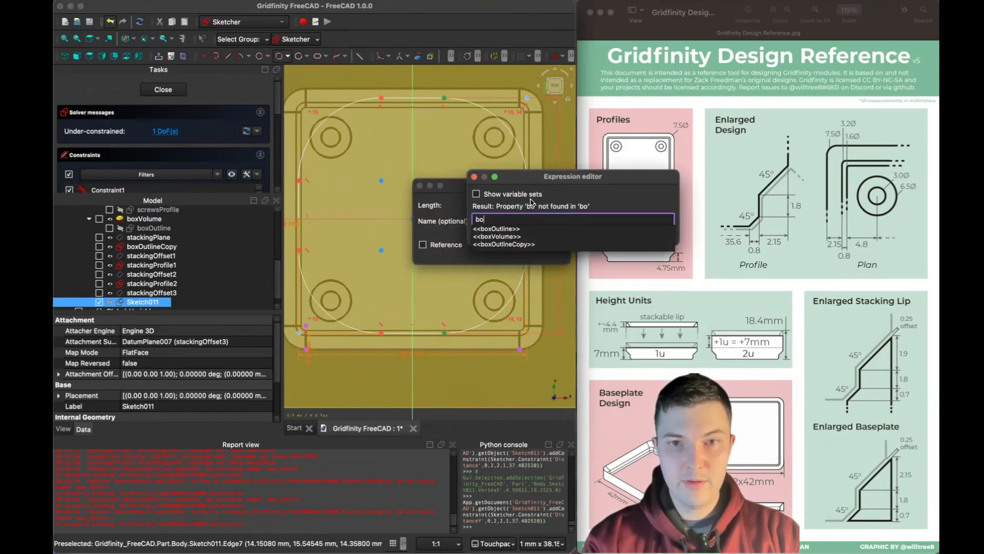
text(co)
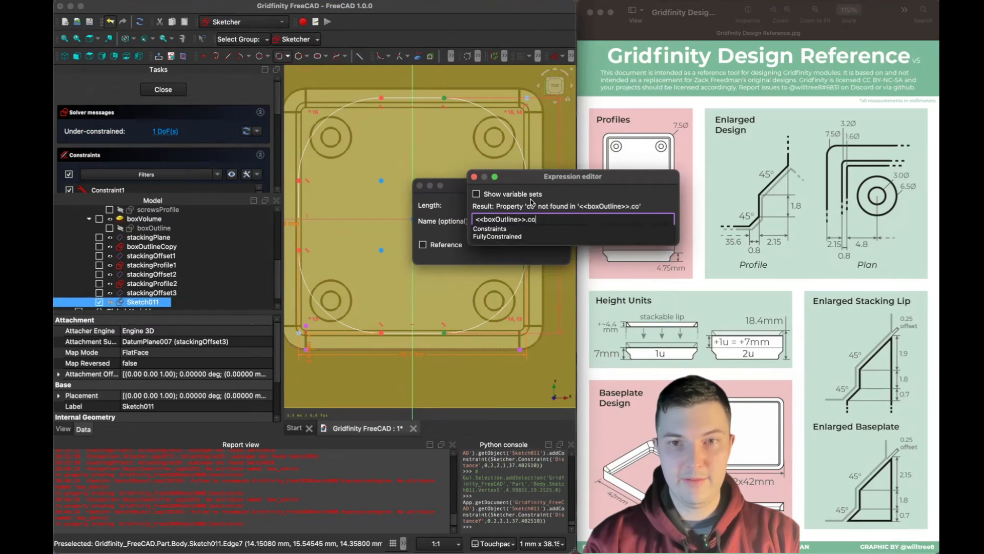
key(Down)
text(.yu)
key(Down)
key(Return)
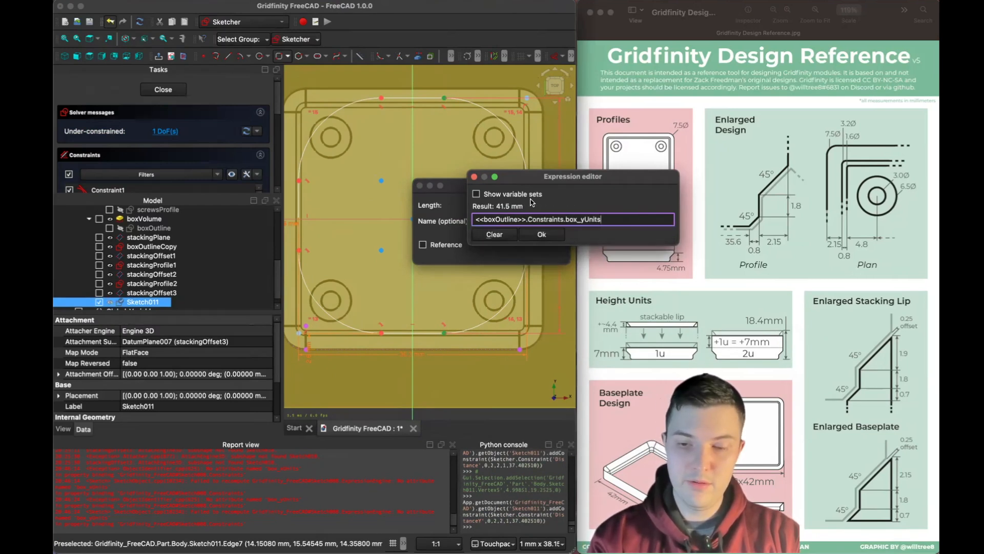
Extend the height expression with - 2*(<<Global-Variables>>.stackingOffset1
text(- 2*(gl)
key(Down)
key(Return)
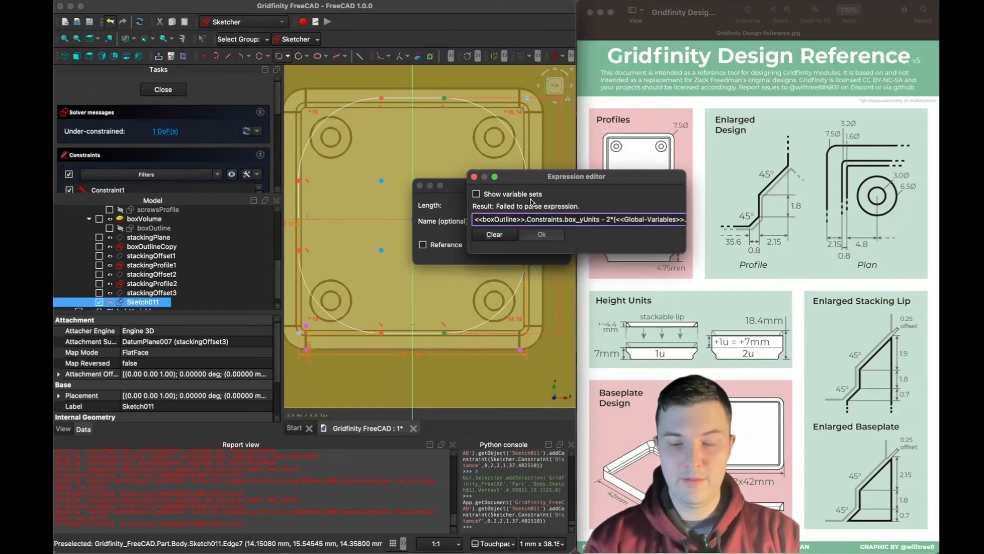
text(sta)
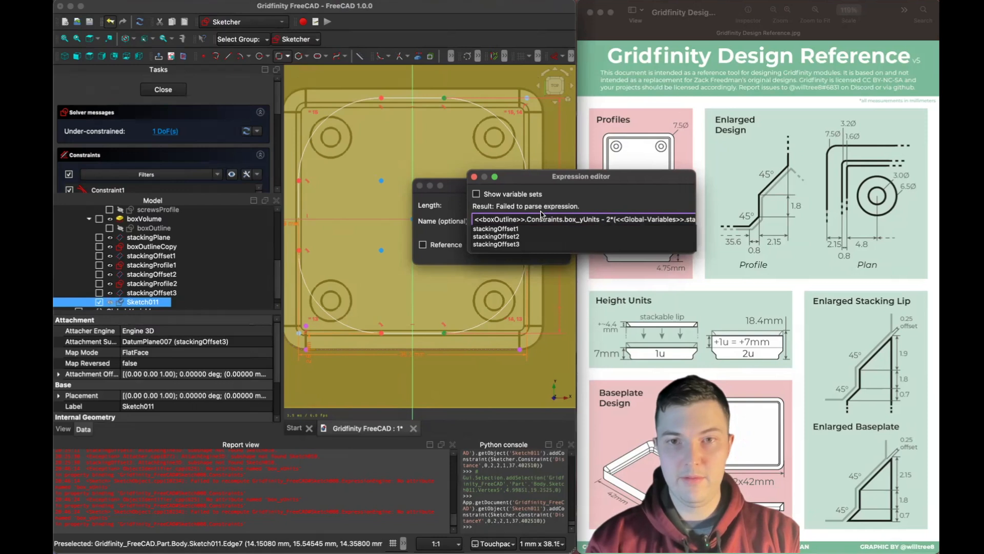
key(Return)
Widen the expression editor, complete the height expression with + <<Global-Variables>>.stackingOffset3), and apply the dimension
drag(600, 178, 315, 186)
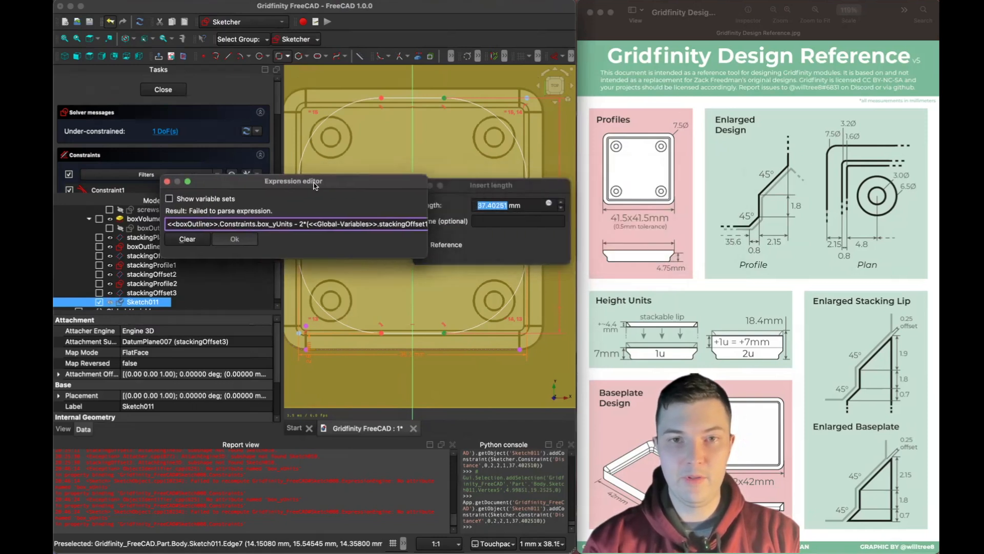
drag(429, 193, 631, 195)
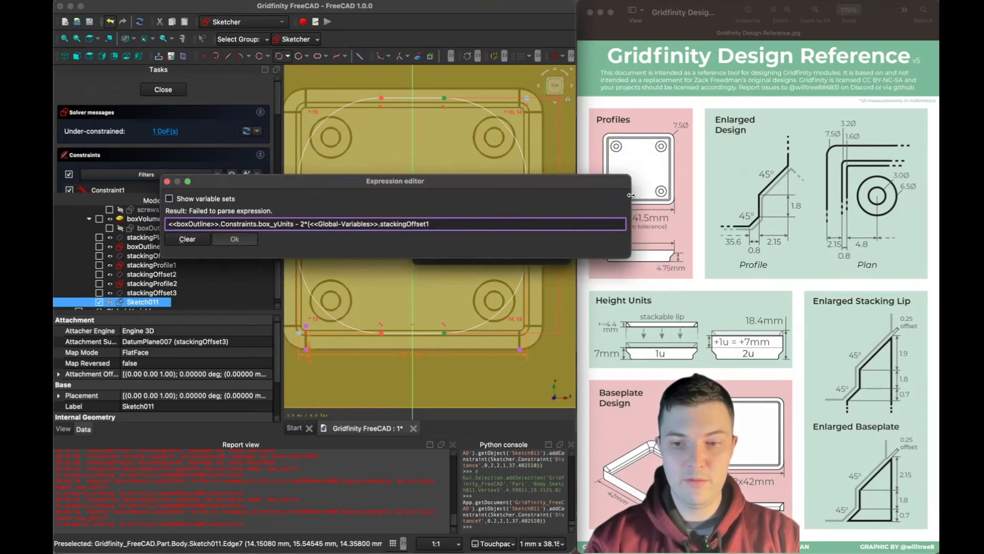
text(+ <<Global-Variables>>)
key(Return)
text(.sta)
key(Down)
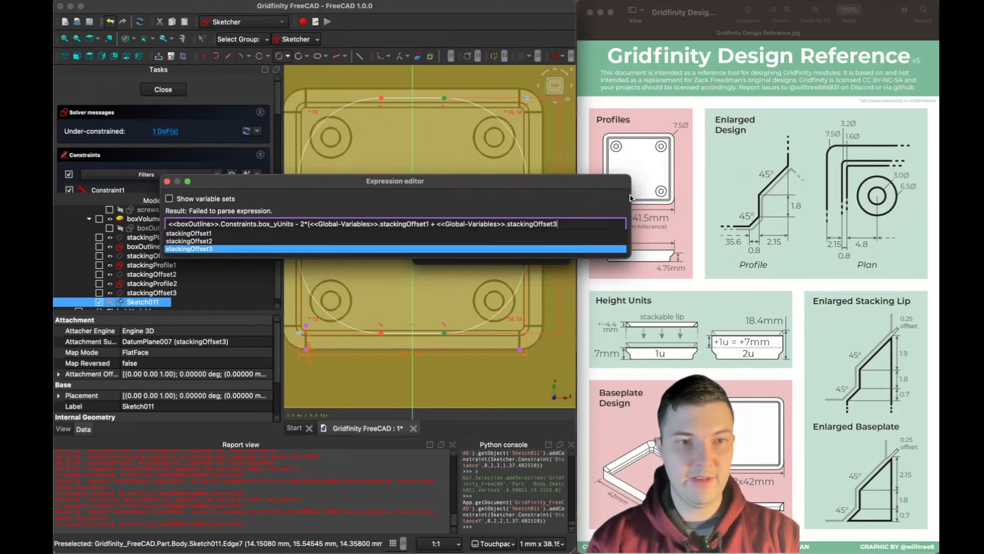
key(Return)
text())
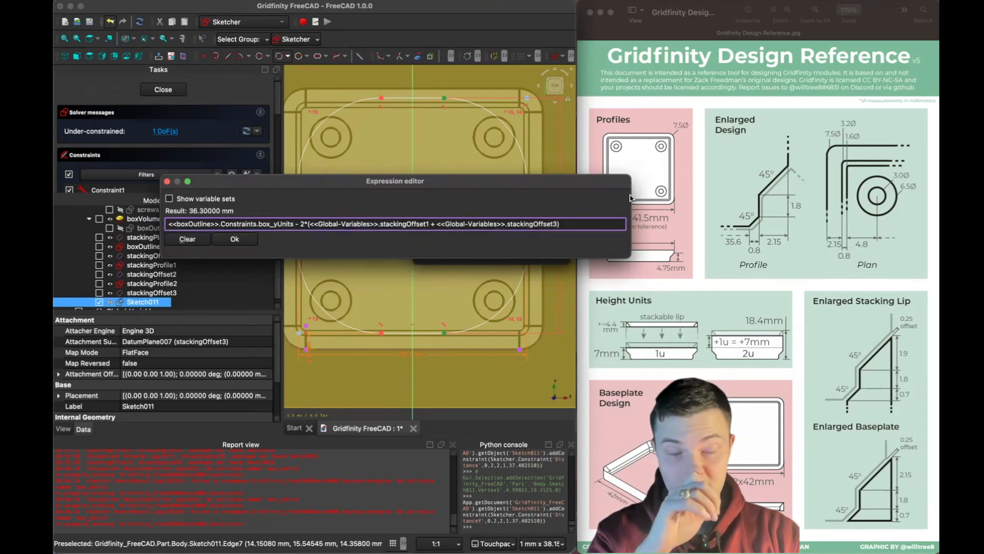
click(233, 240)
click(540, 251)
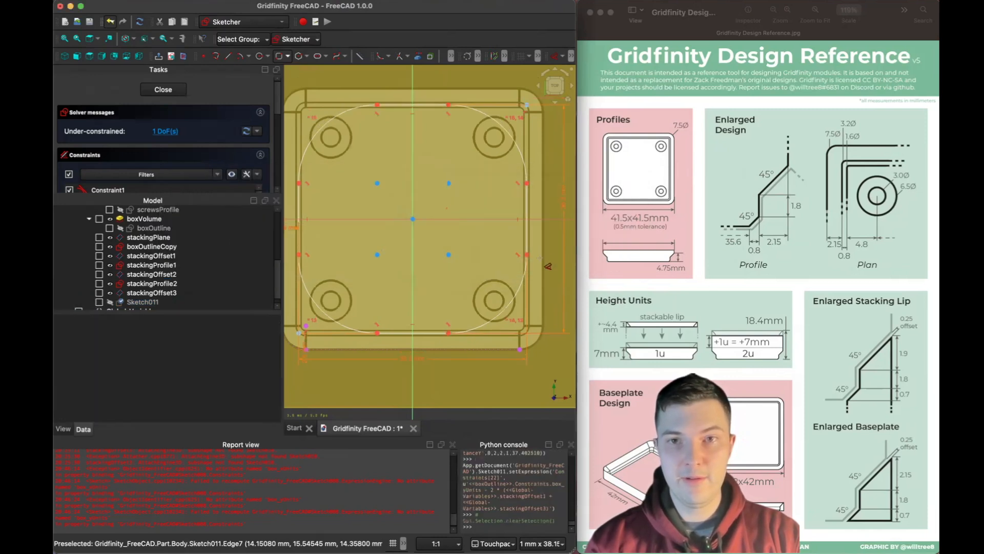
Add a diameter constraint to the rounded rectangle's upper-right corner arc and open its expression for editing
key(k)
key(o)
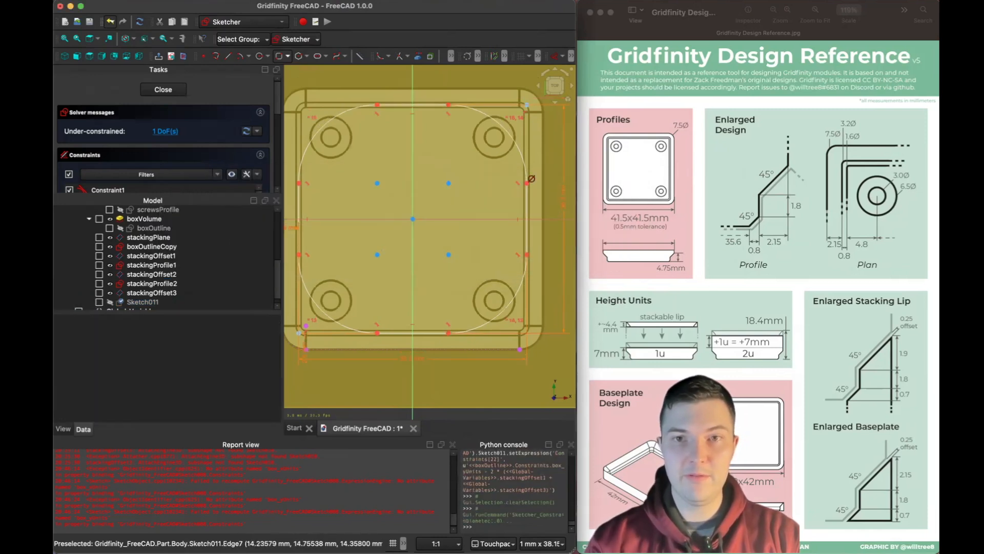
click(522, 148)
key(equal)
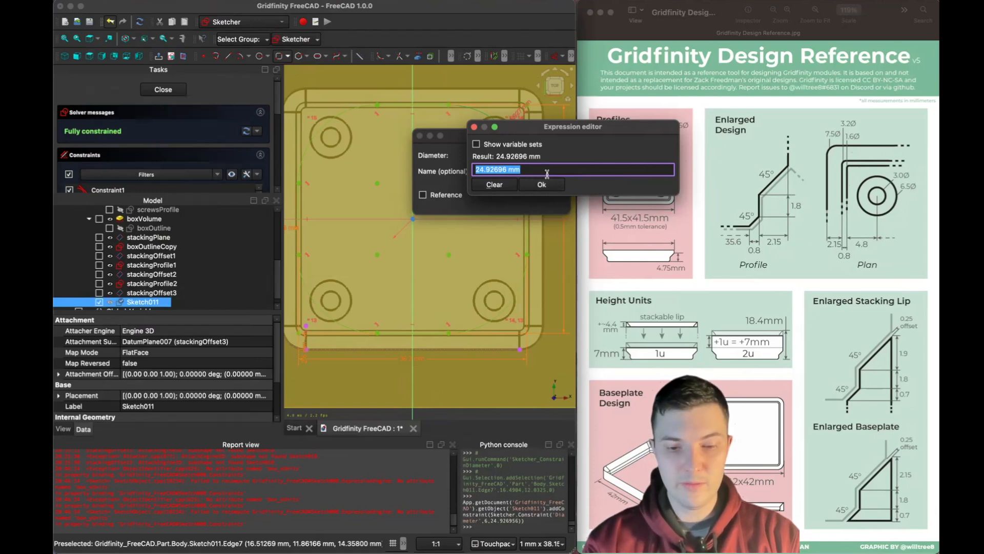
Set the corner arc's diameter to <<Global-Variables>>.Base_filletDiameter1 and apply the constraint
text(<<Global-Variables>>.)
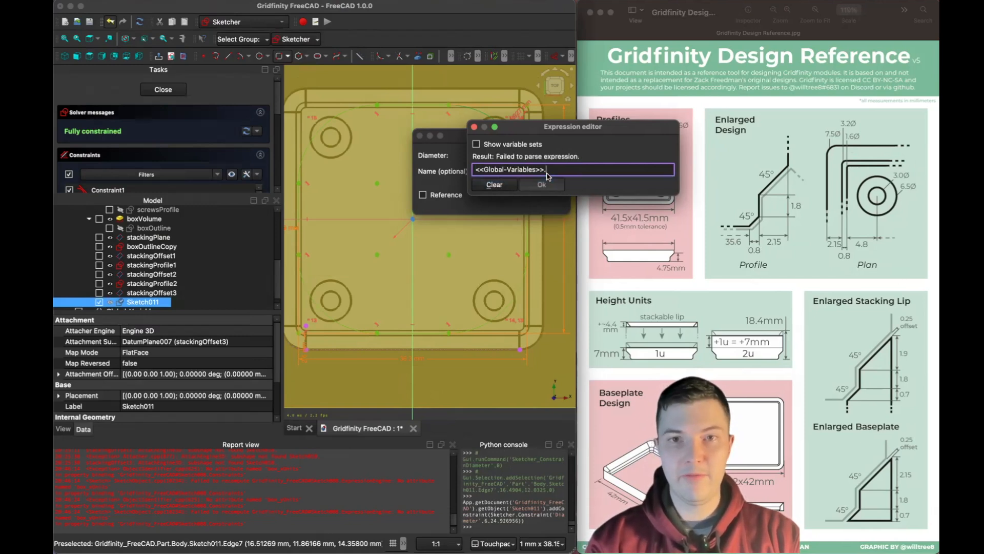
text(fil)
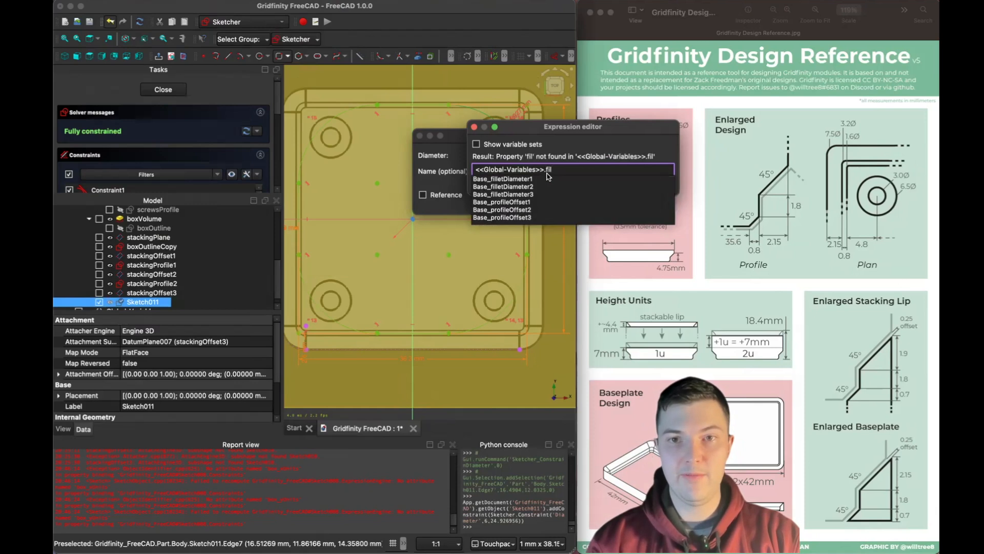
key(Down)
key(Down)
key(Down)
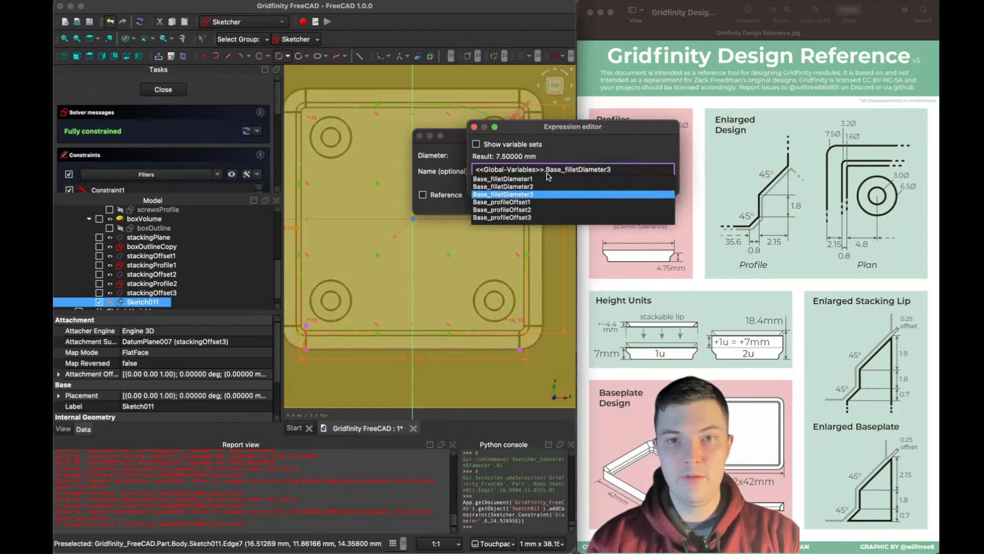
key(Up)
key(Up)
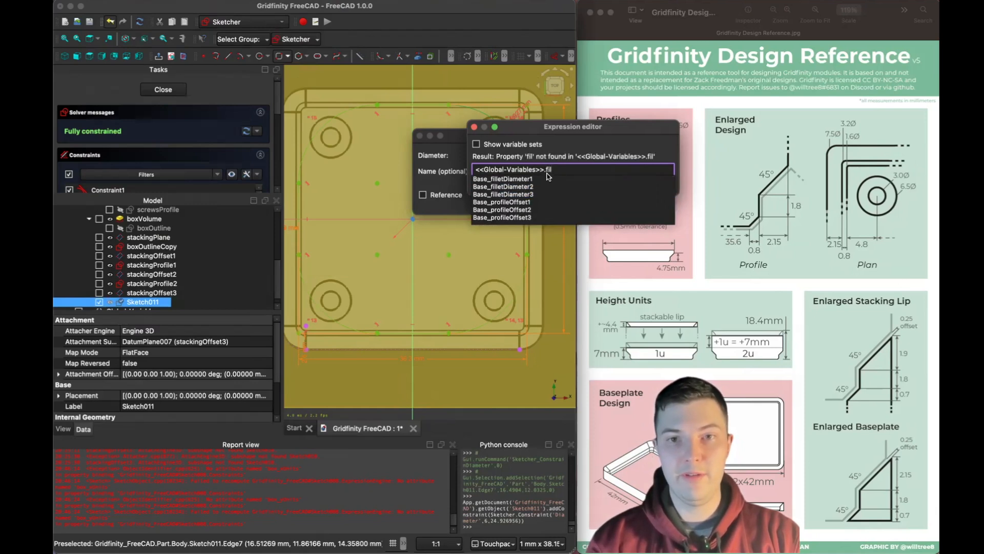
key(Return)
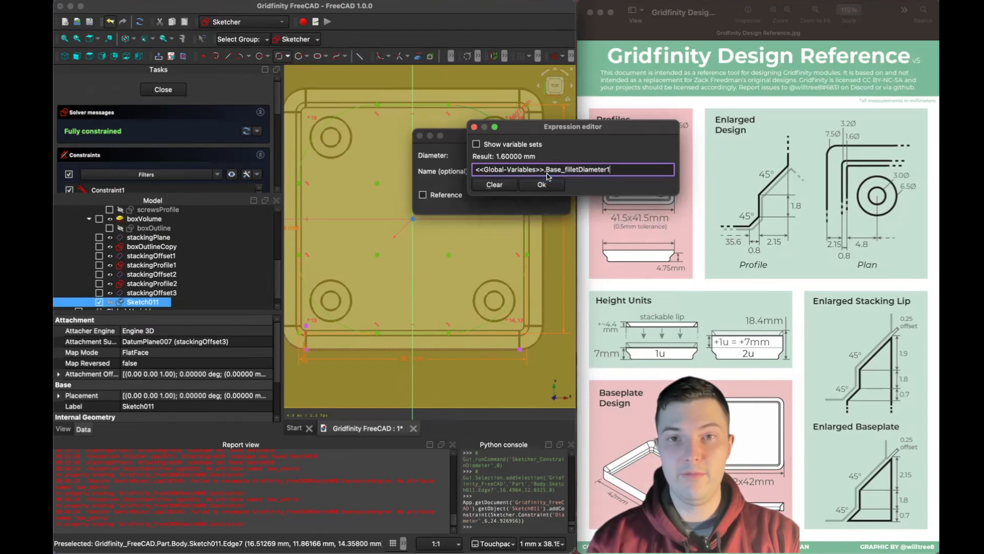
key(Return)
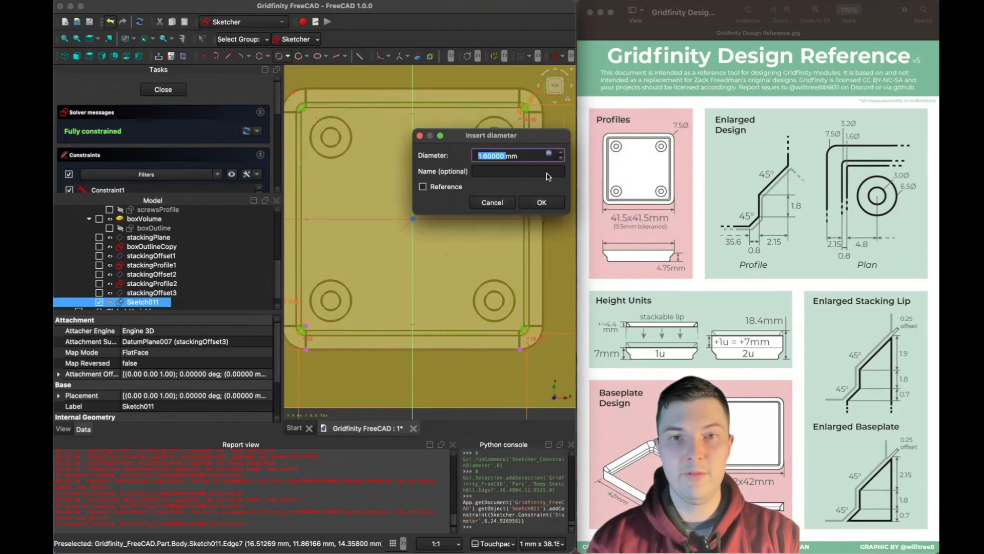
key(Return)
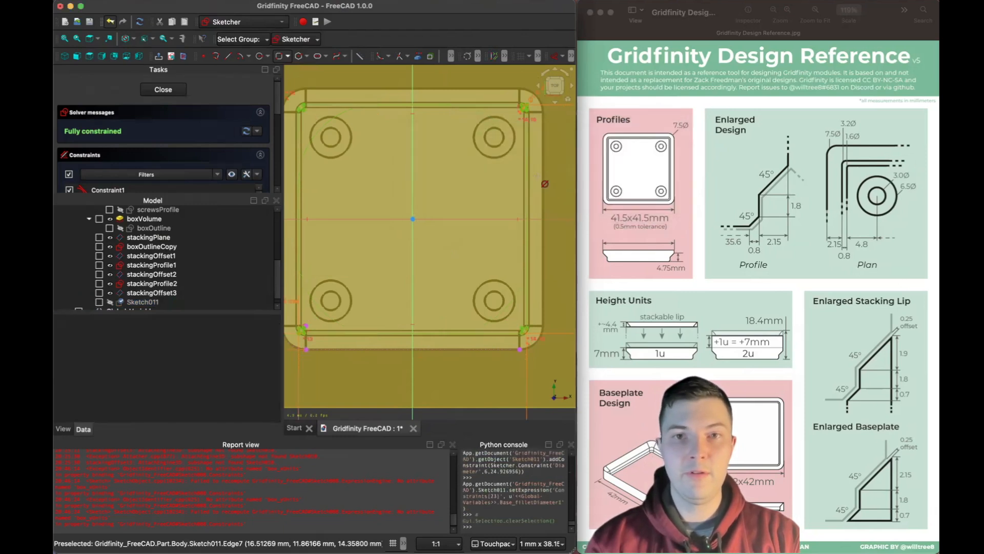
Close the finished sketch and rename Sketch011 as stackingProfile3
click(163, 87)
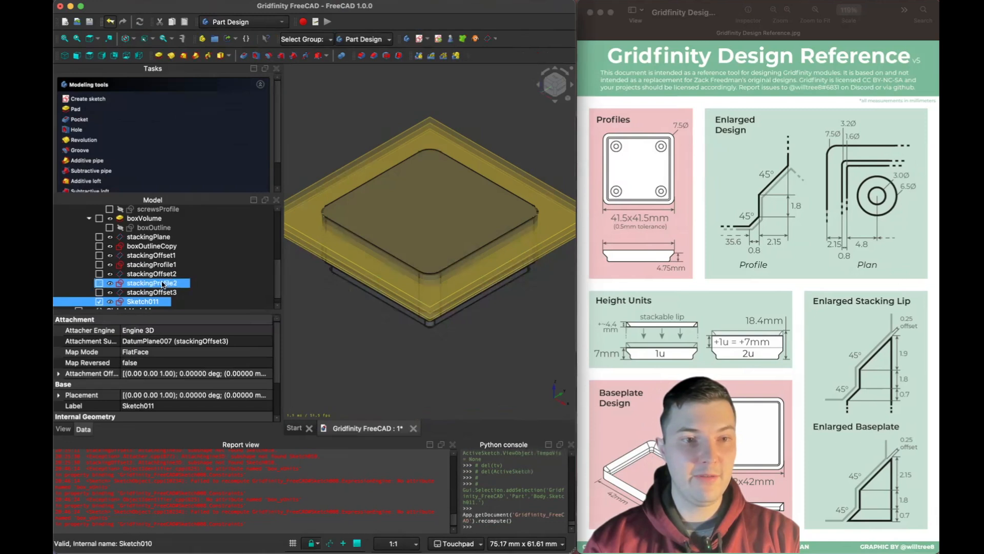
click(152, 301)
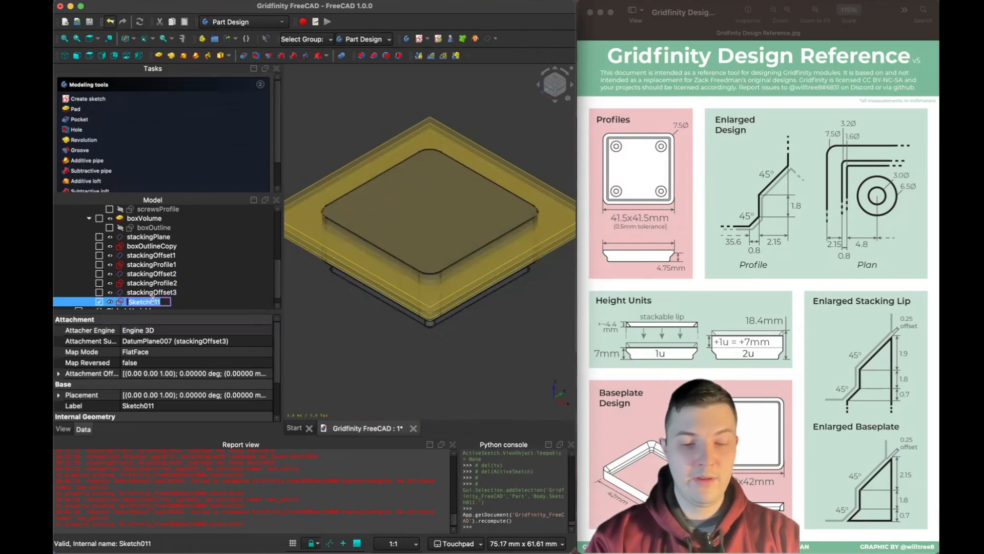
text(stacking)
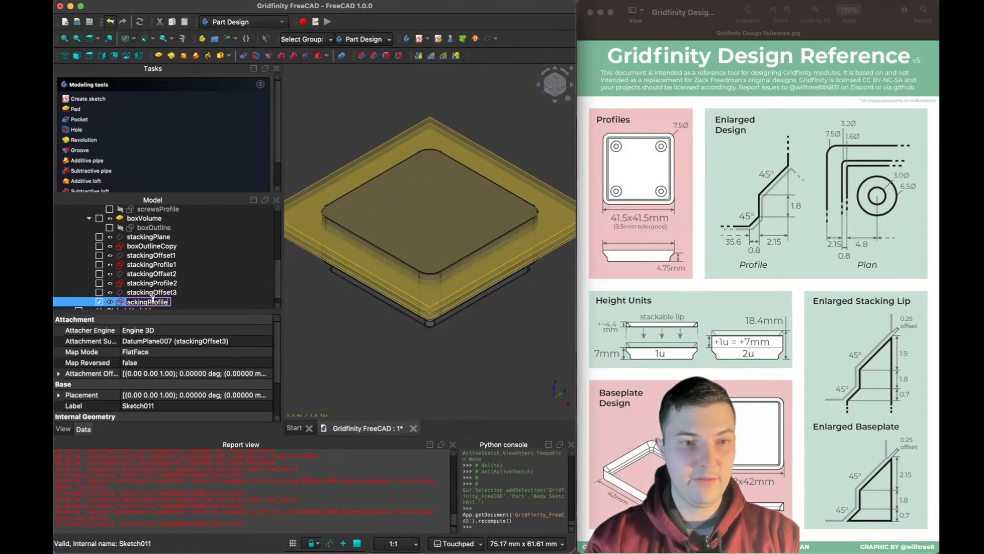
text(Profile3)
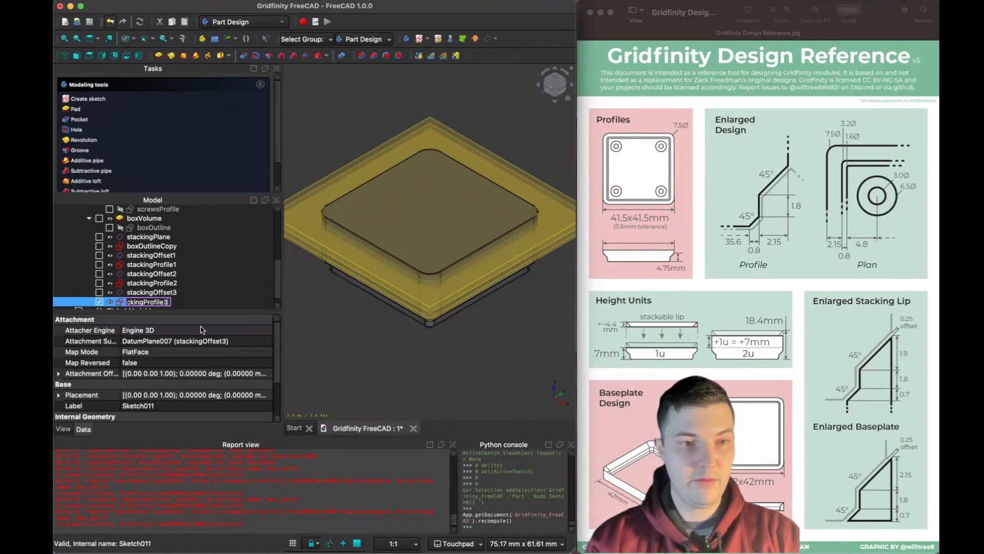
key(Return)
click(333, 312)
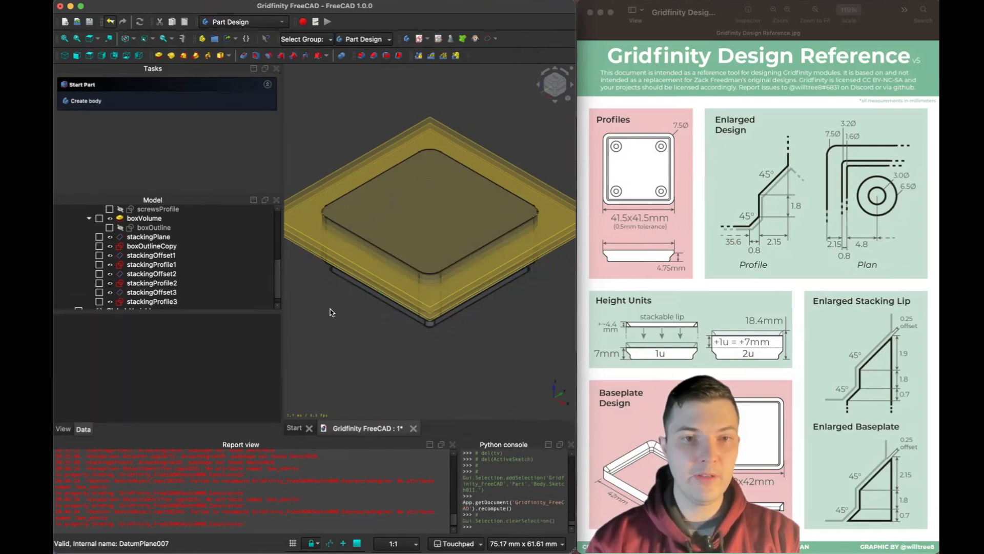
Start a subtractive loft from the boxOutlineCopy profile with Ruled surface enabled
click(159, 262)
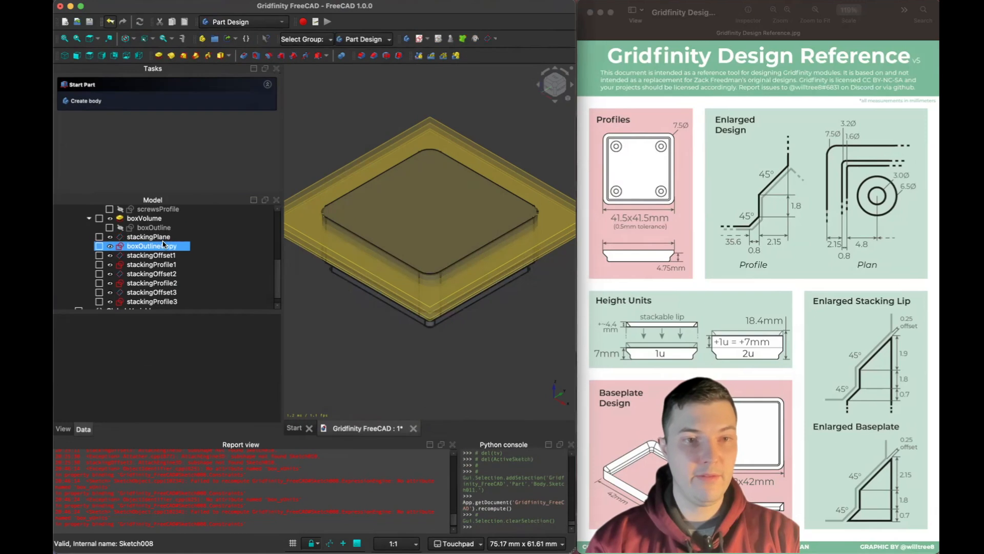
click(154, 246)
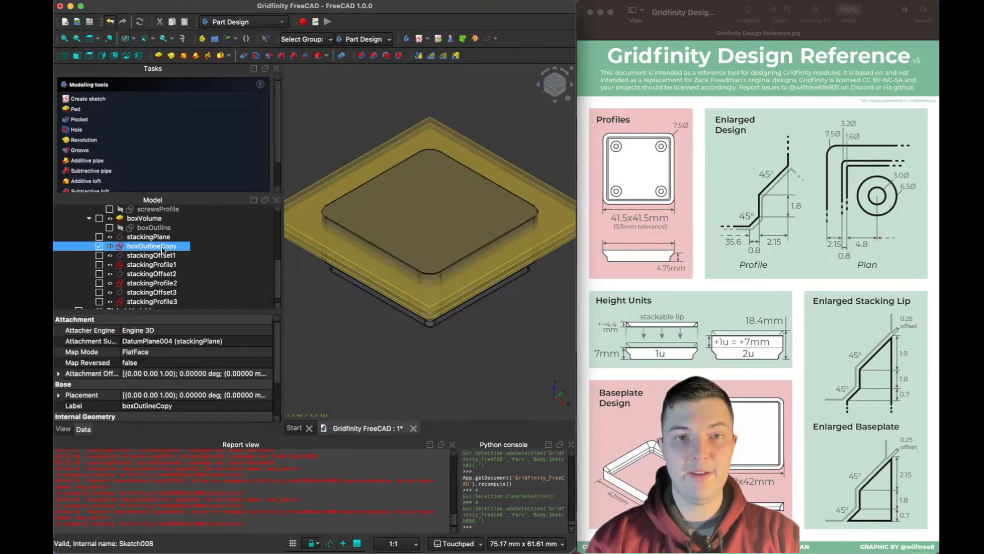
scroll(95, 143, down, 3)
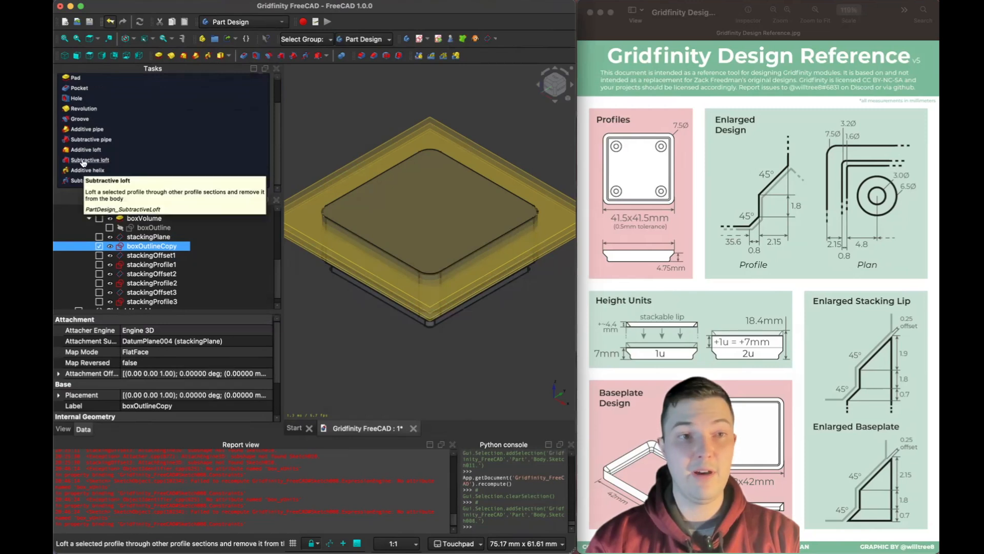
click(83, 161)
scroll(157, 124, down, 2)
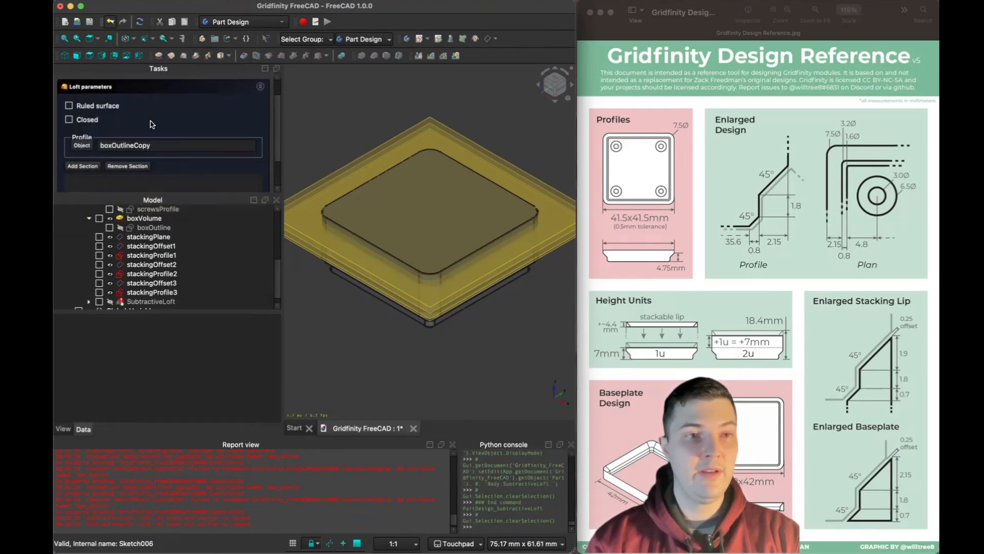
click(69, 106)
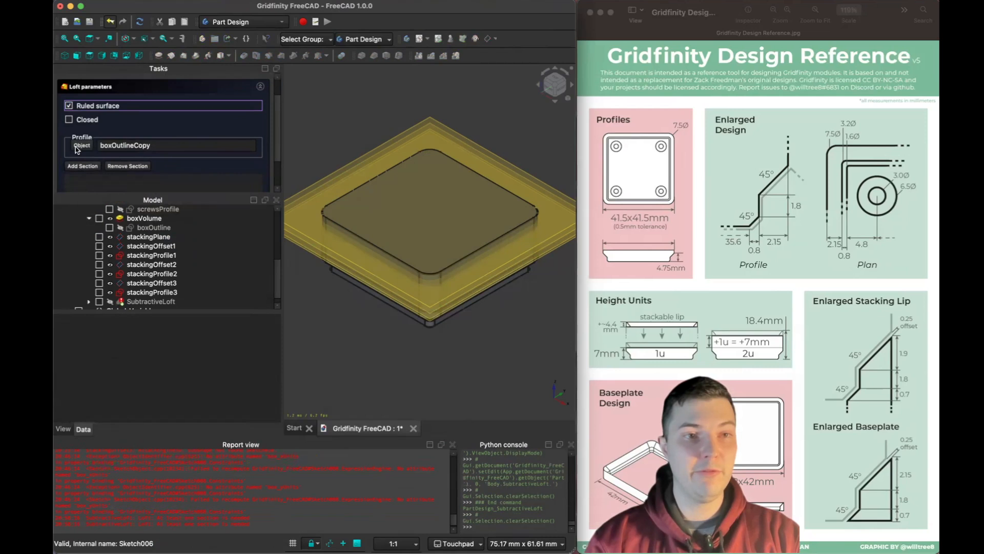
Add stackingProfile1, stackingProfile2 and stackingProfile3 in order as sections of the loft and finish the subtractive loft
scroll(78, 174, down, 3)
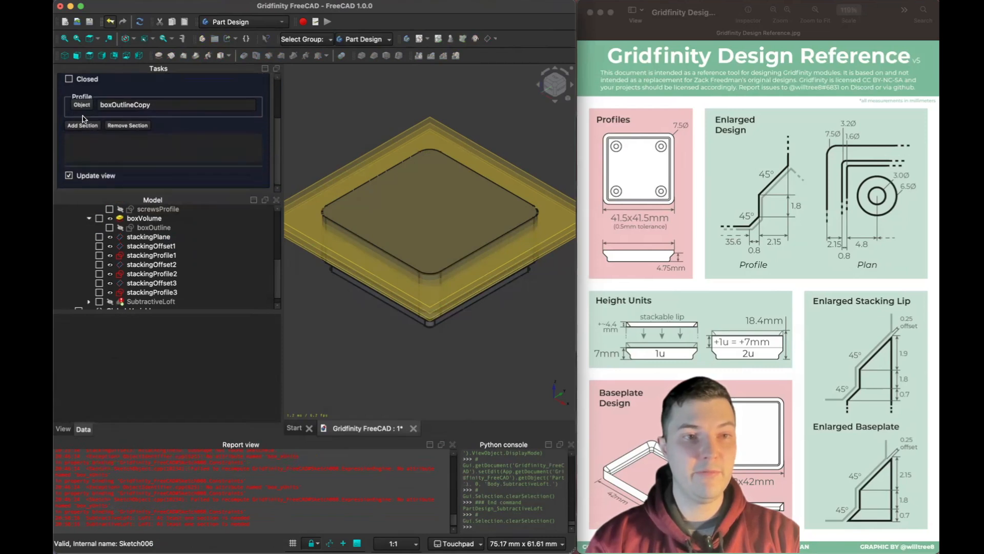
click(82, 127)
click(137, 256)
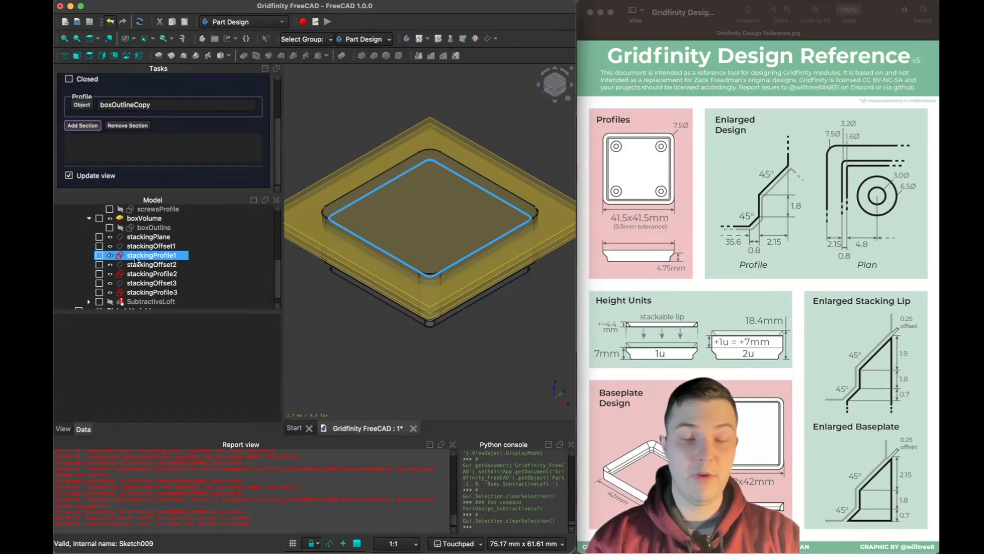
click(136, 258)
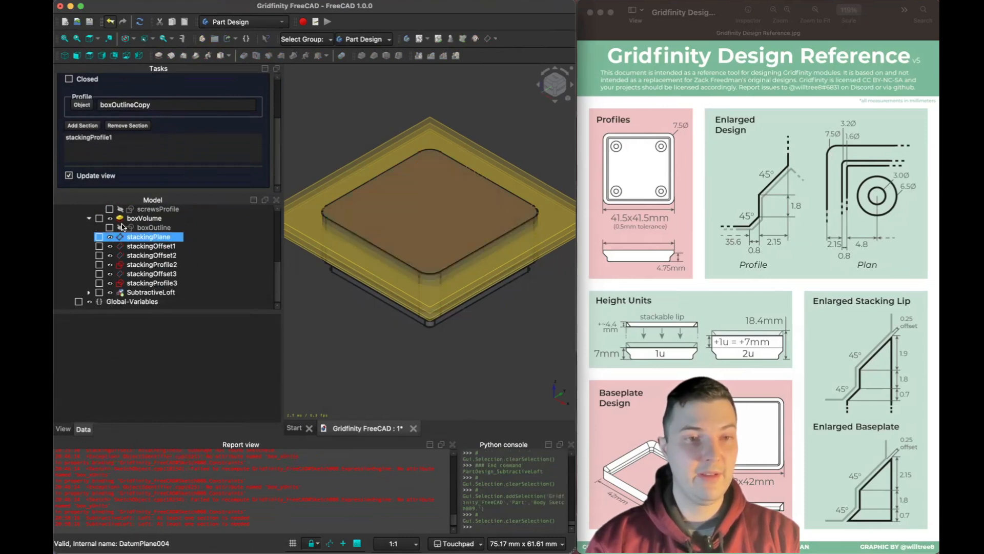
click(129, 264)
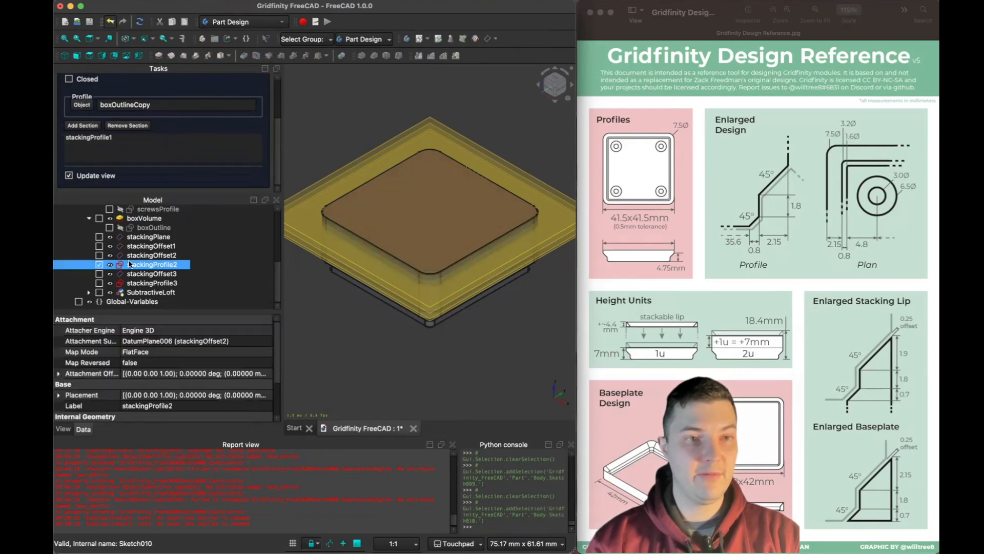
click(82, 125)
click(159, 265)
click(90, 128)
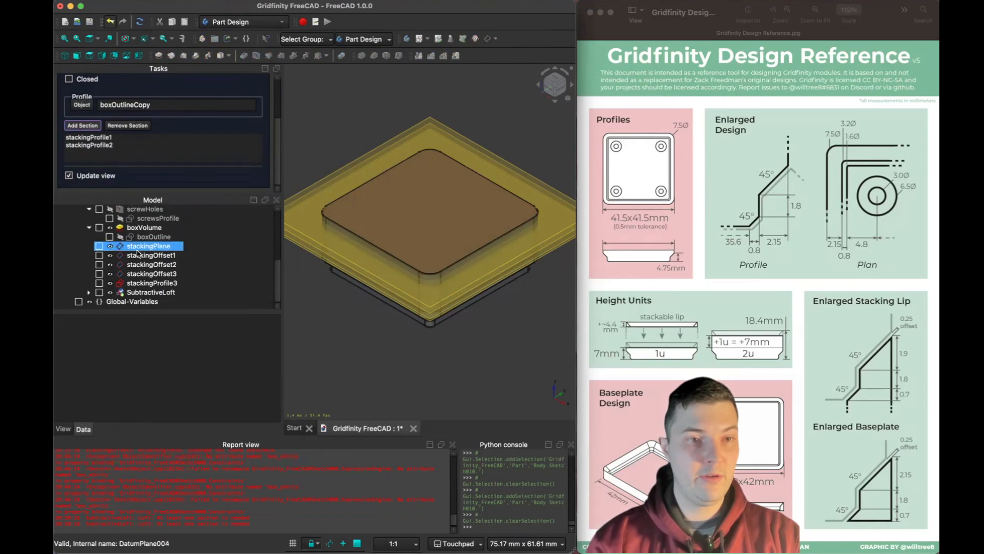
click(142, 282)
scroll(156, 161, up, 3)
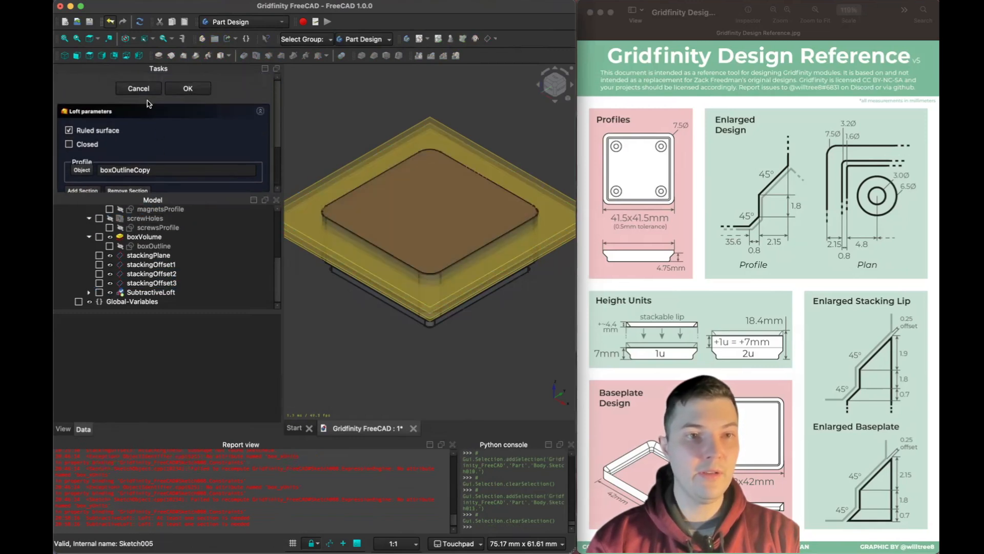
click(185, 89)
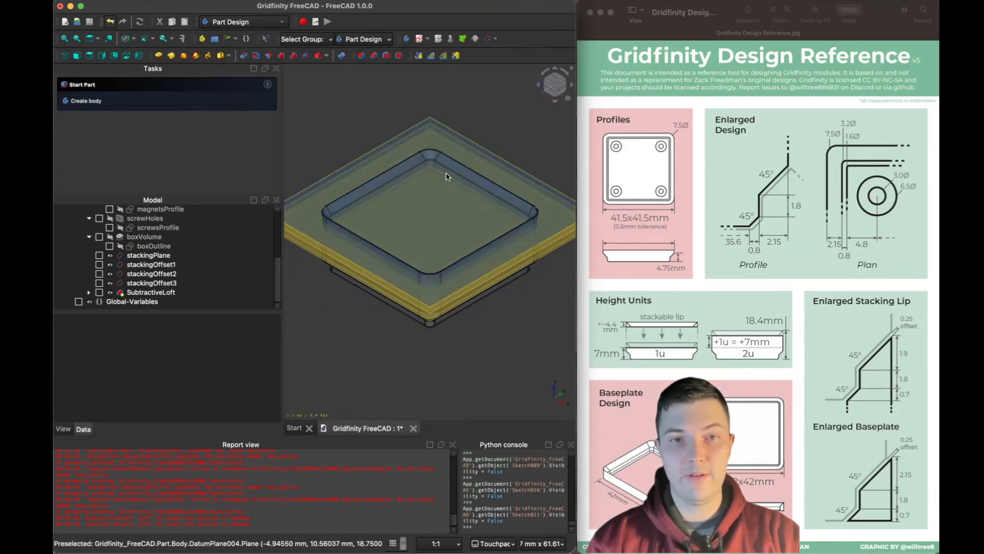
Hide the datum planes stackingPlane, stackingOffset1, stackingOffset2 and stackingOffset3, and save the document
click(149, 256)
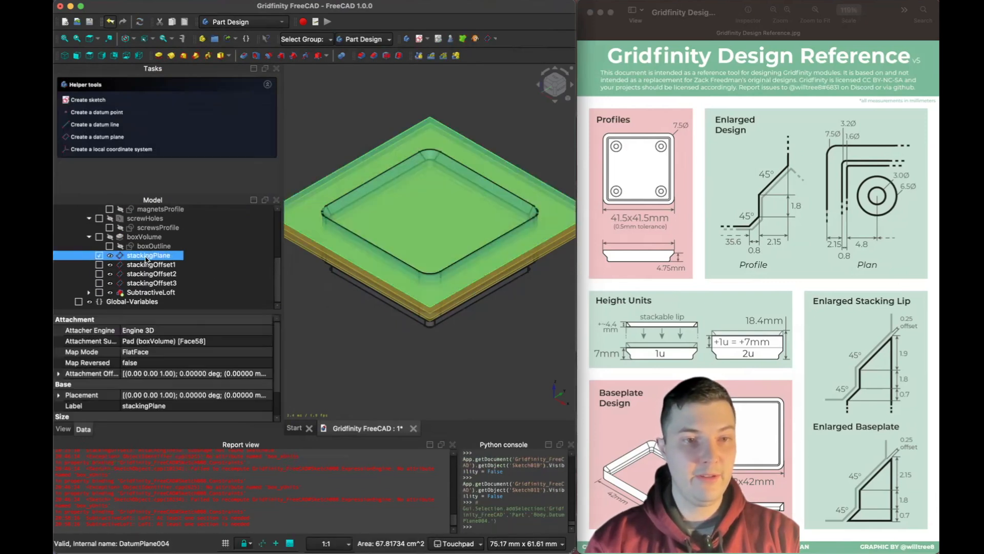
shift+click(149, 283)
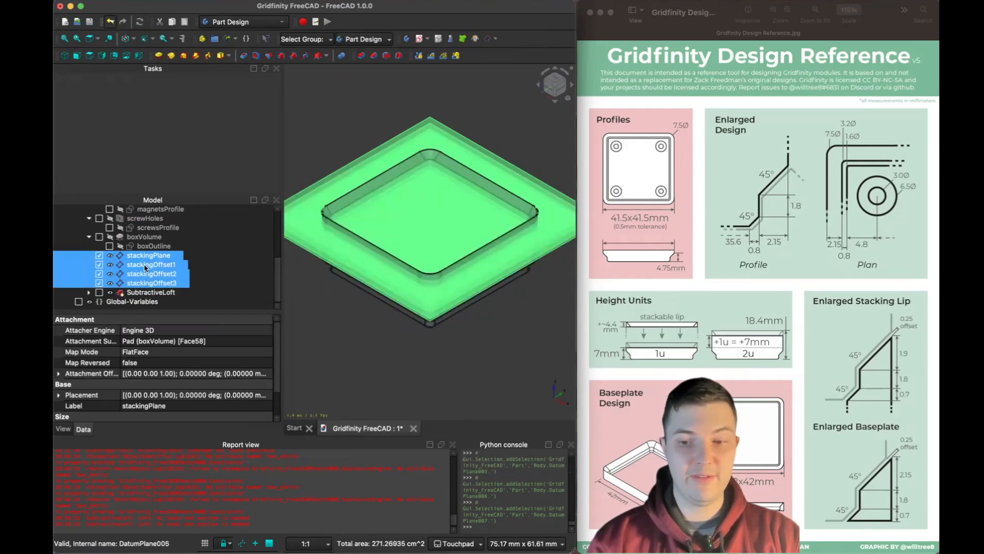
key(space)
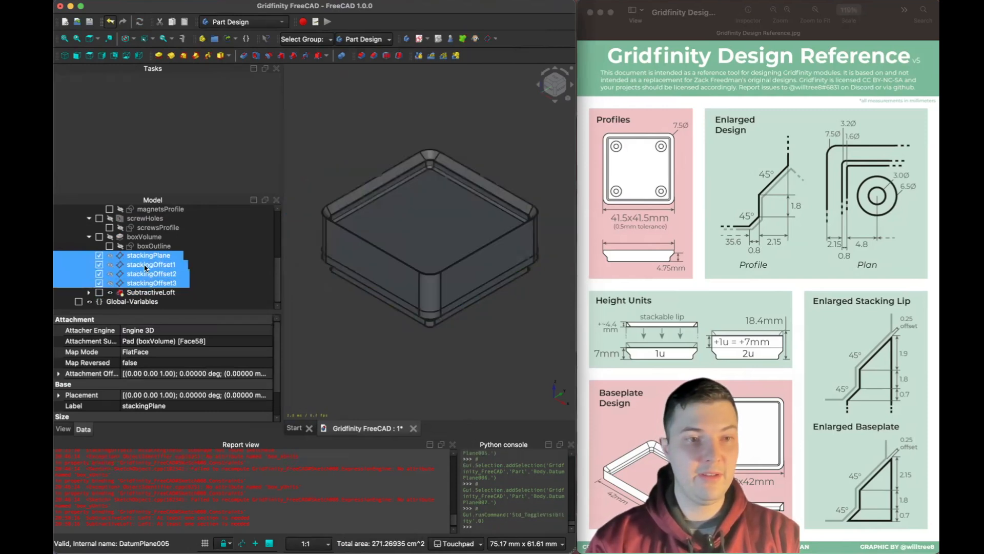
click(343, 322)
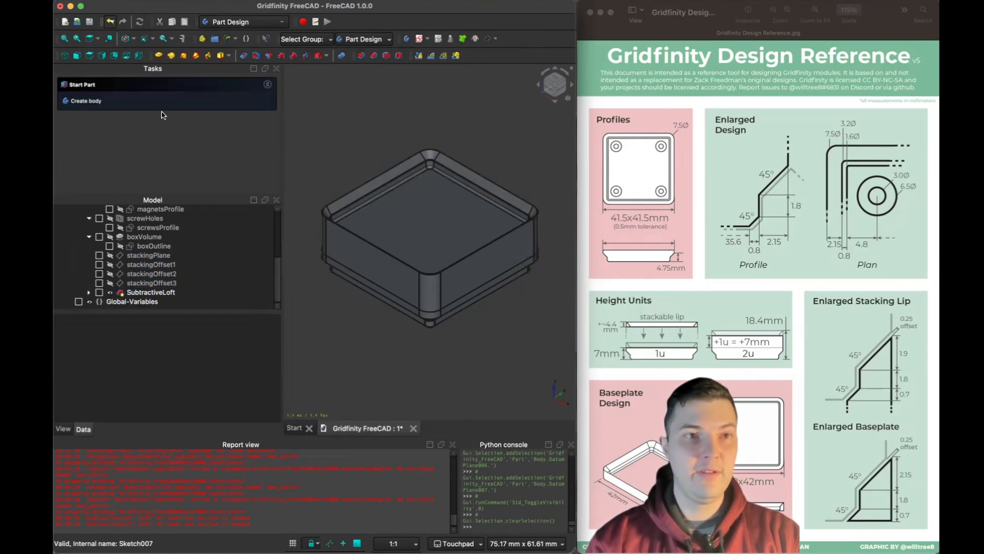
click(90, 23)
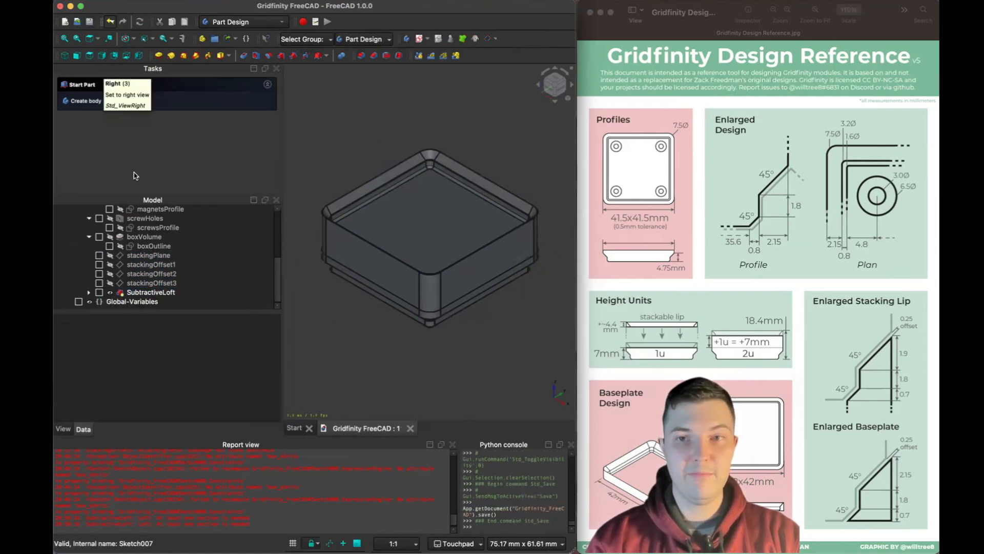
Set the x Units property of Global-Variables to 3
click(136, 303)
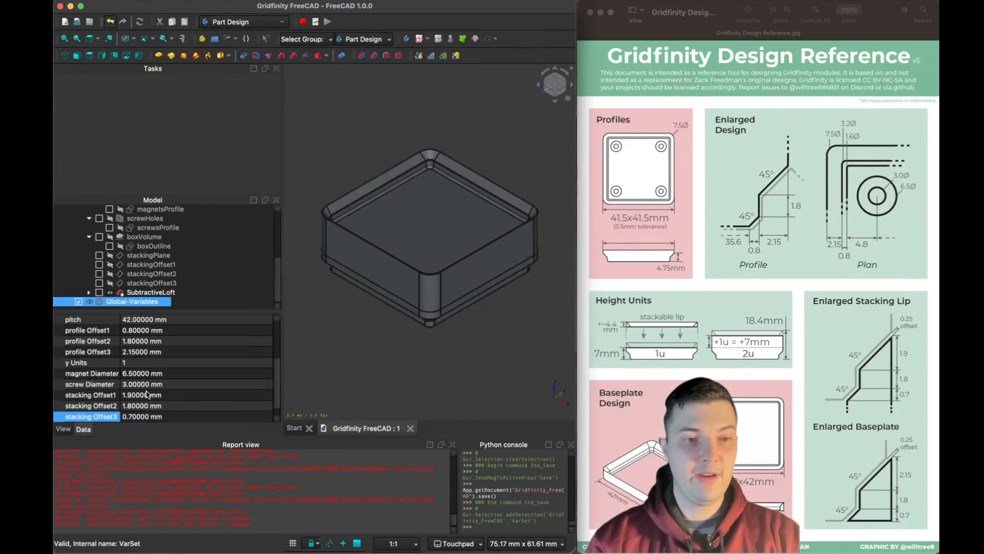
scroll(147, 394, down, 1)
click(140, 414)
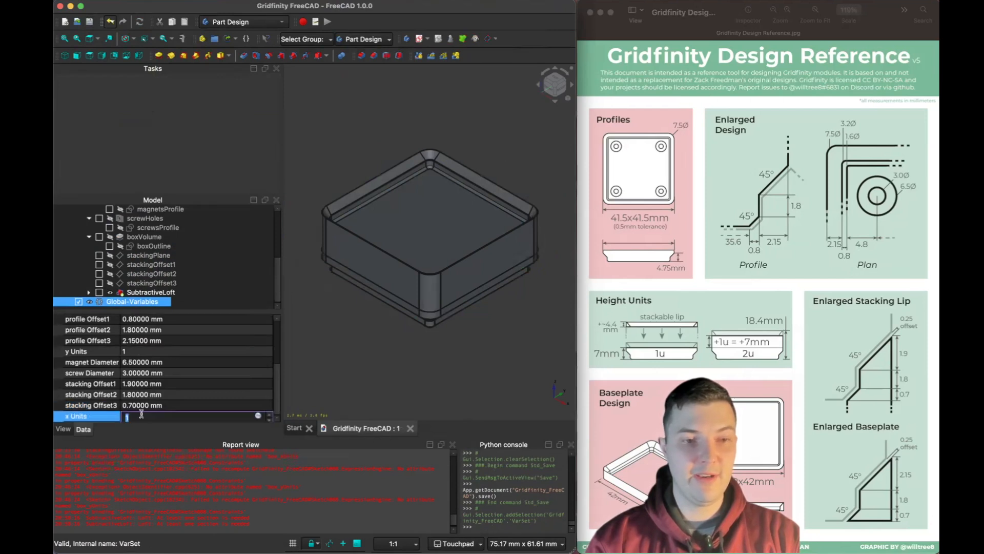
text(3)
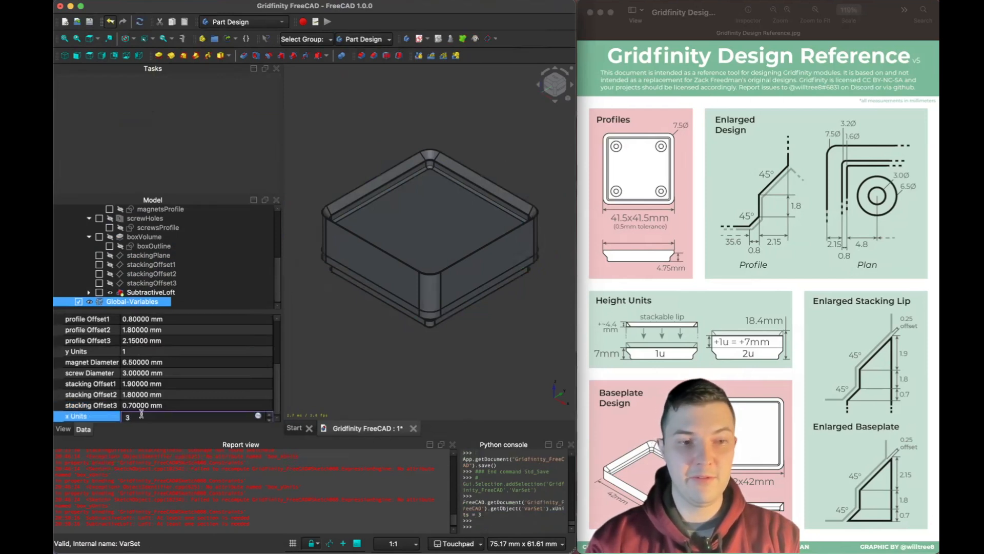
key(Return)
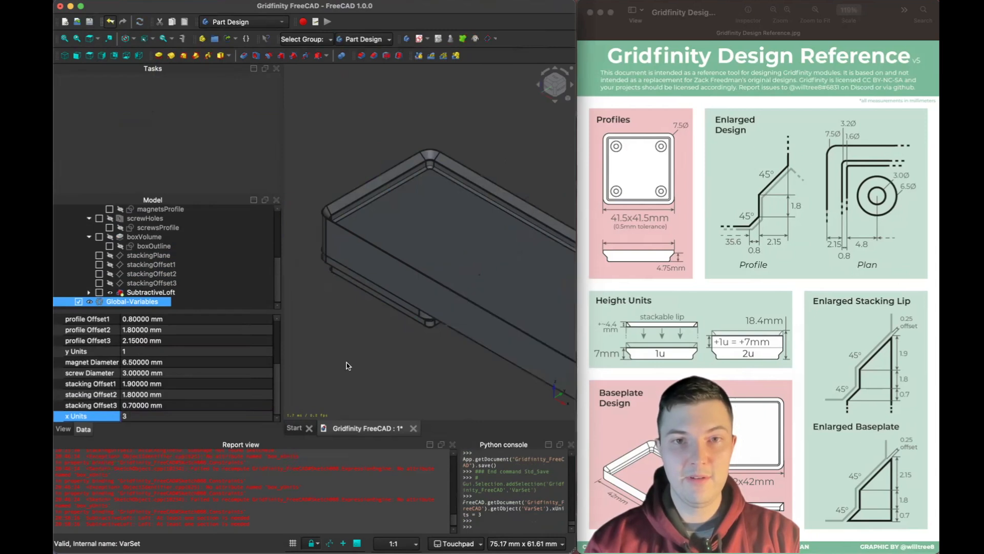
Set the y Units property of Global-Variables to 5
shift+drag(403, 357, 290, 247)
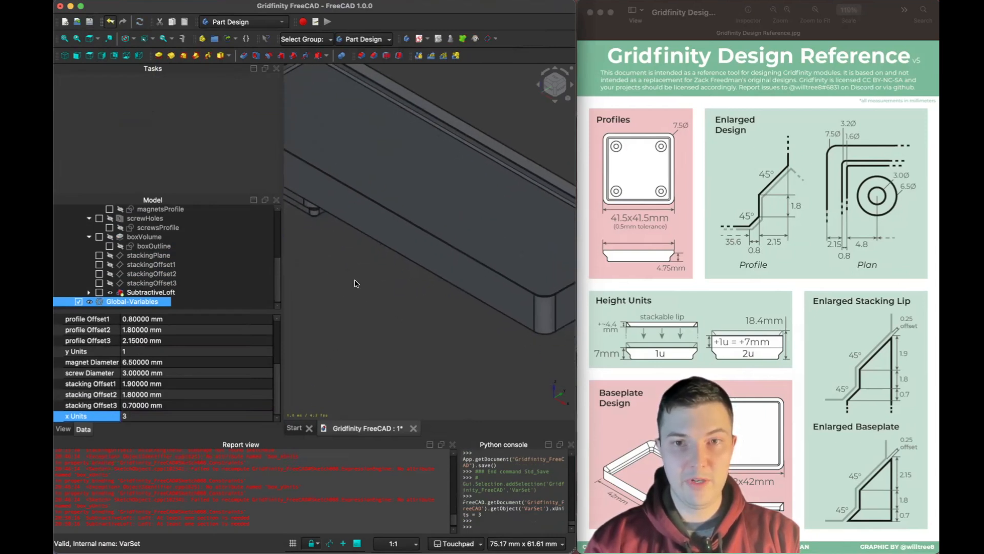
scroll(356, 284, down, 2)
alt+drag(304, 321, 386, 336)
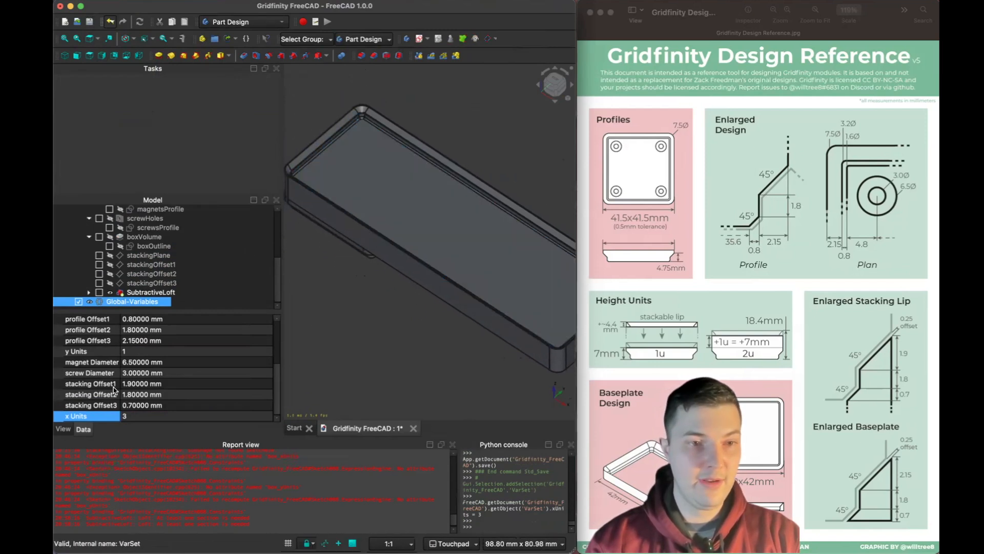
click(134, 352)
text(5)
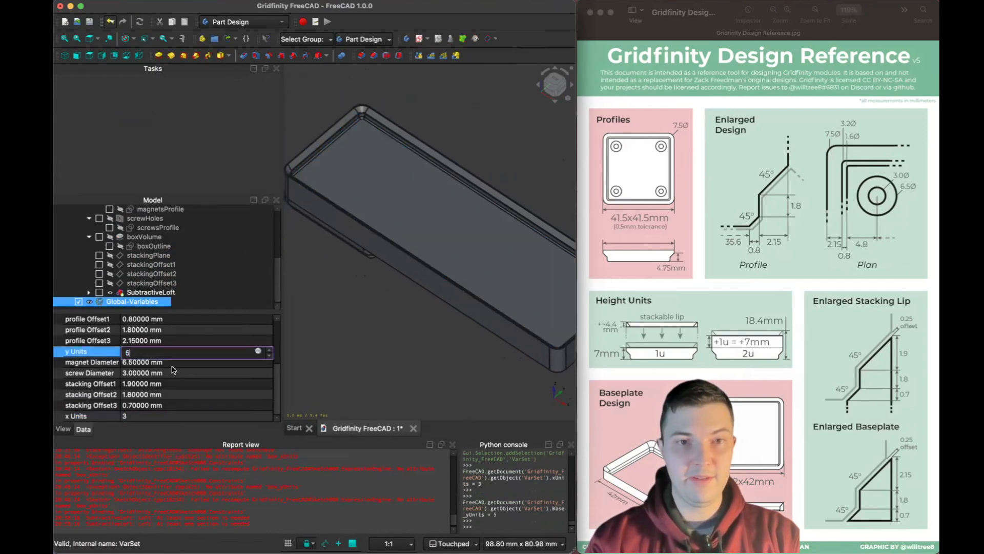
key(Return)
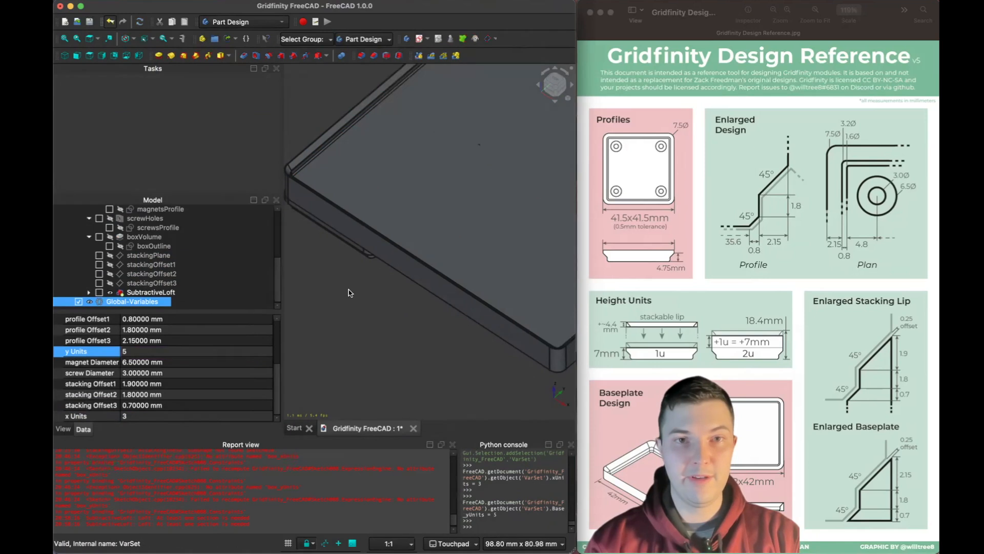
Examine the resized box from several angles, checking the stacking lip along its rim and the base on its underside
scroll(347, 288, up, 10)
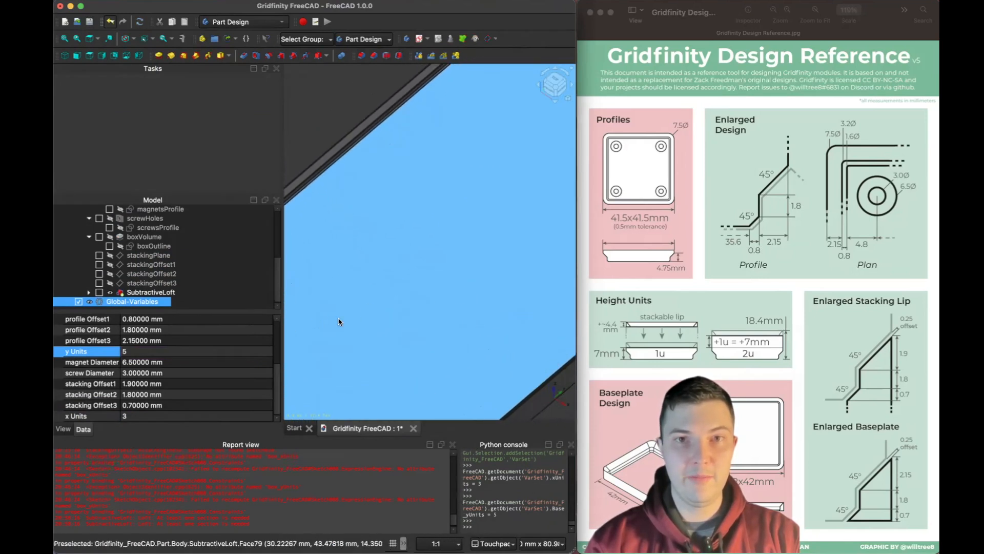
scroll(337, 319, down, 3)
shift+middle_drag(506, 254, 432, 171)
alt+middle_drag(374, 309, 464, 288)
shift+middle_drag(310, 308, 467, 244)
shift+middle_drag(442, 410, 402, 256)
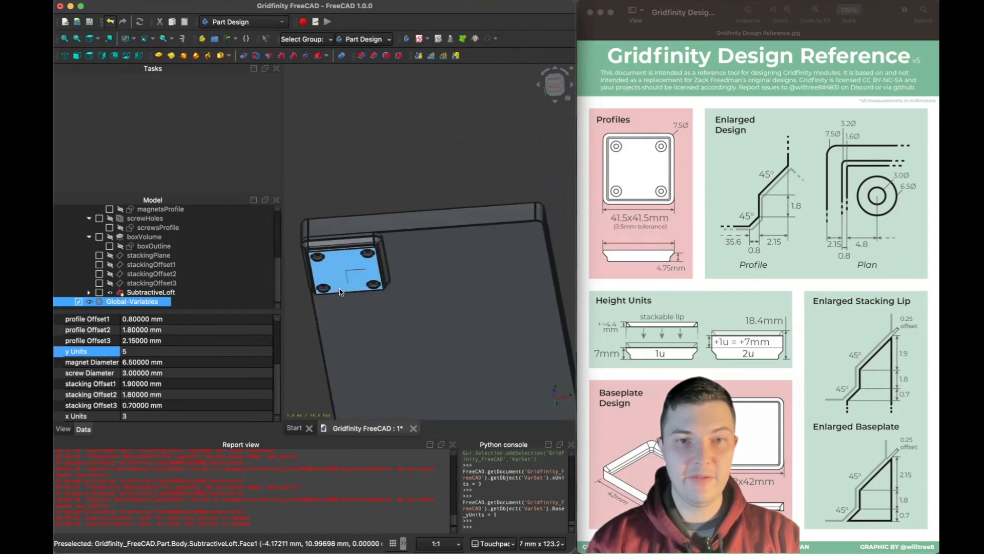
scroll(437, 350, down, 5)
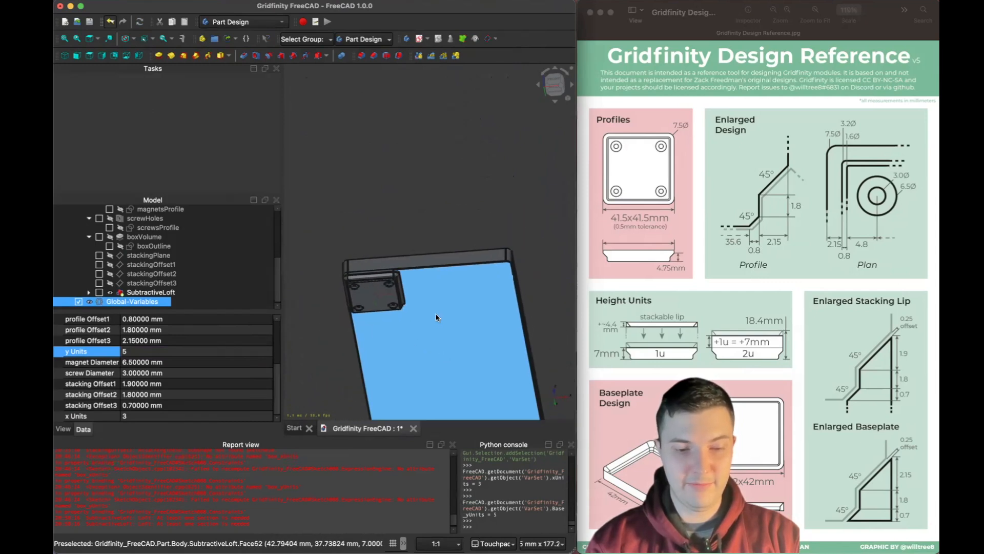
shift+drag(437, 286, 408, 400)
shift+drag(496, 272, 440, 311)
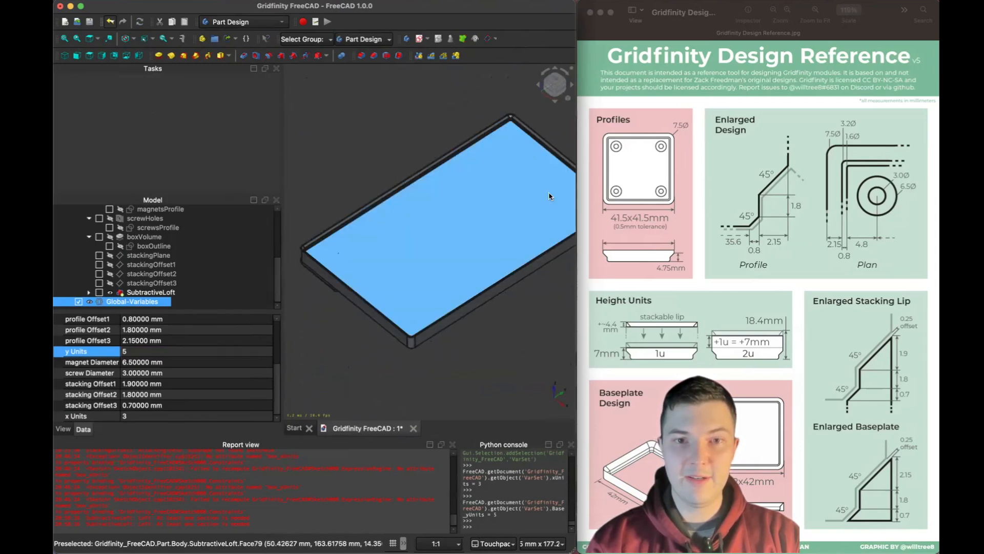
shift+drag(474, 353, 372, 276)
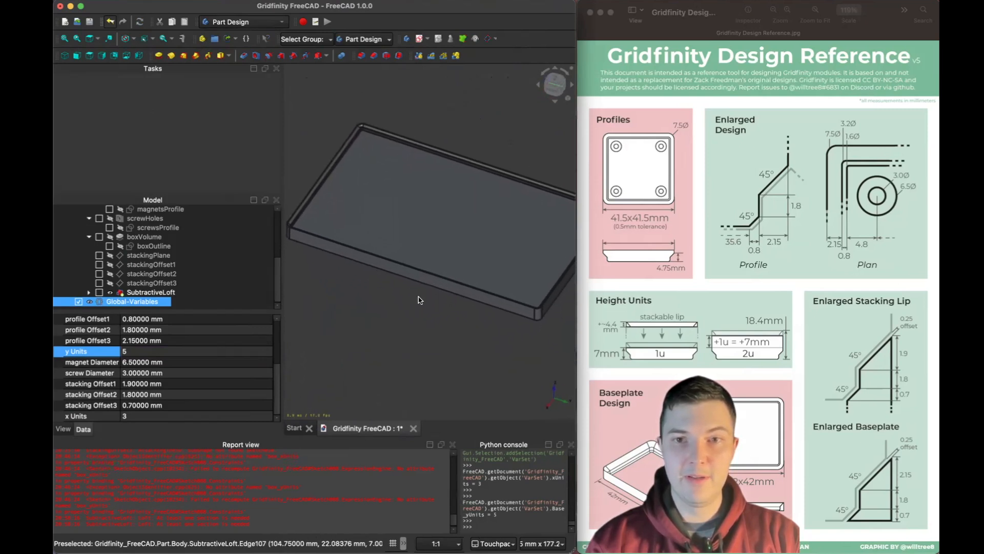
shift+drag(454, 307, 420, 298)
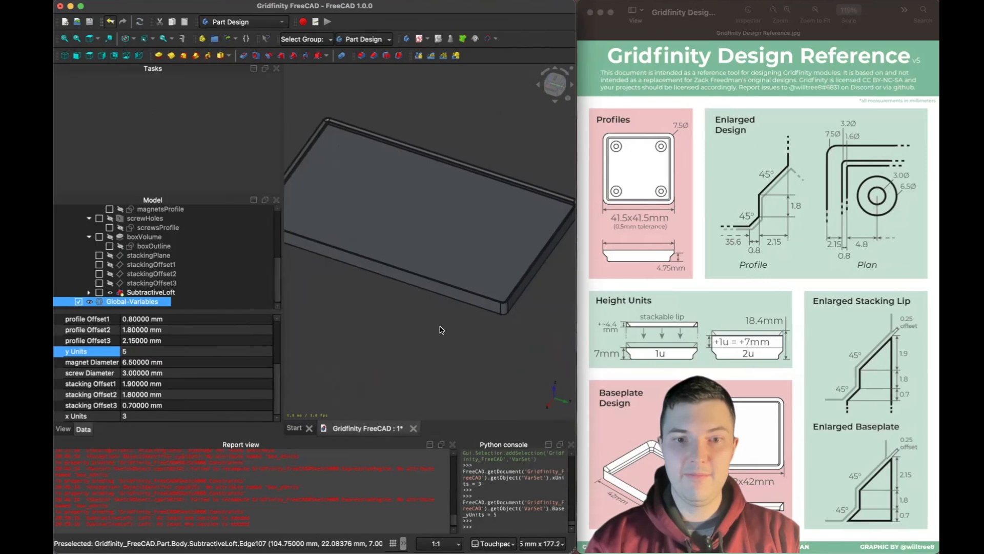